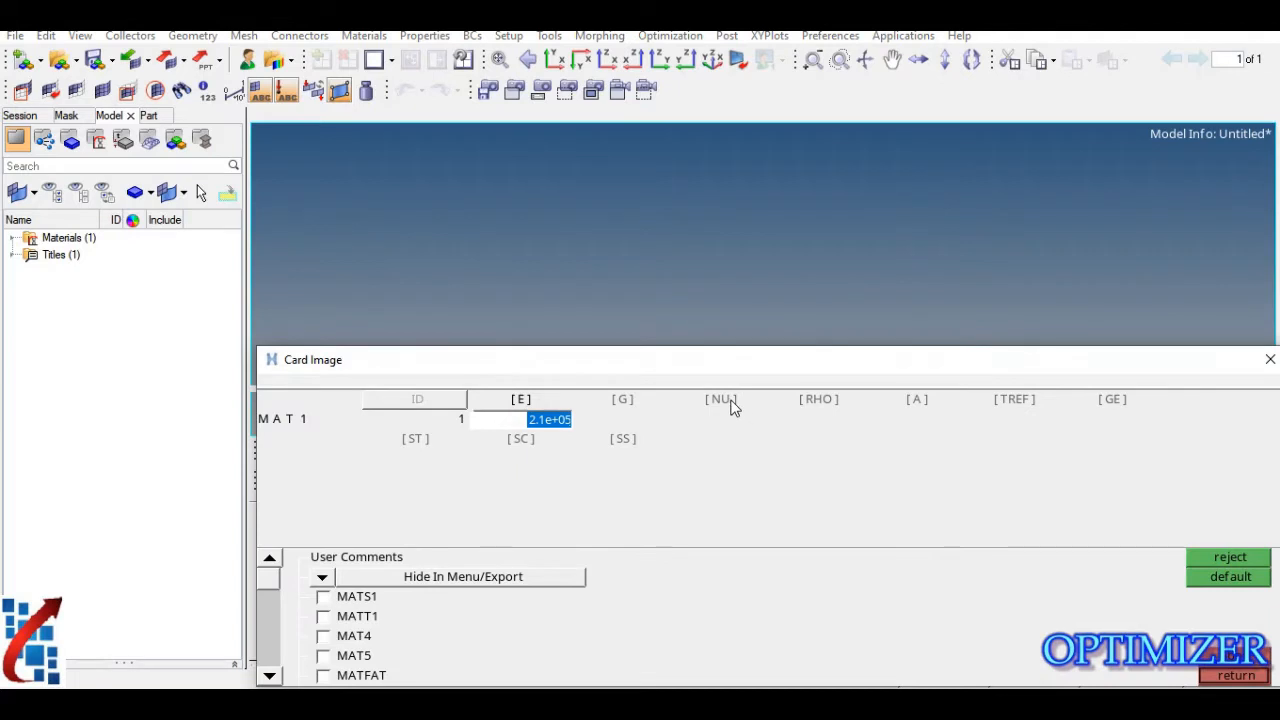
Step: Set the MAT1 material card's Poisson's ratio NU to 0.35 and its Young's modulus E to 2e5, and close the card
{"action": "left_click", "coordinate": [727, 400]}
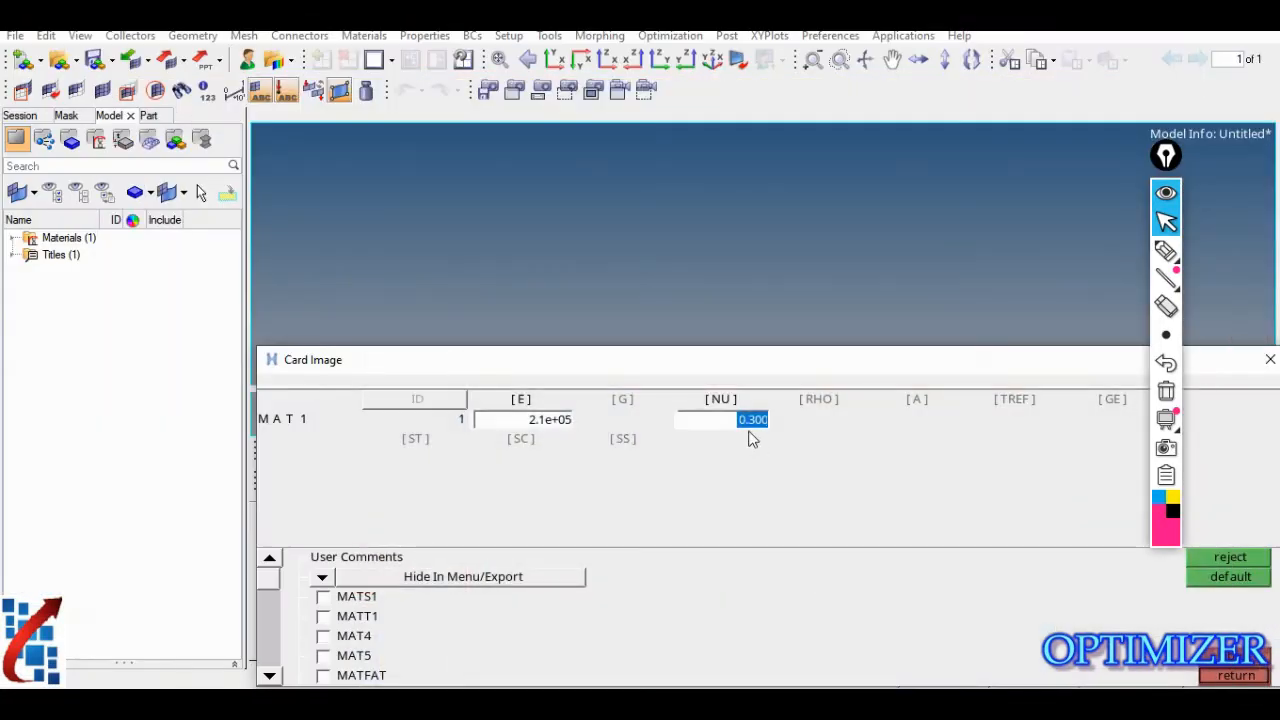
{"action": "type", "text": "0.35"}
{"action": "left_click", "coordinate": [522, 420]}
{"action": "type", "text": "2e5"}
{"action": "key", "text": "Return"}
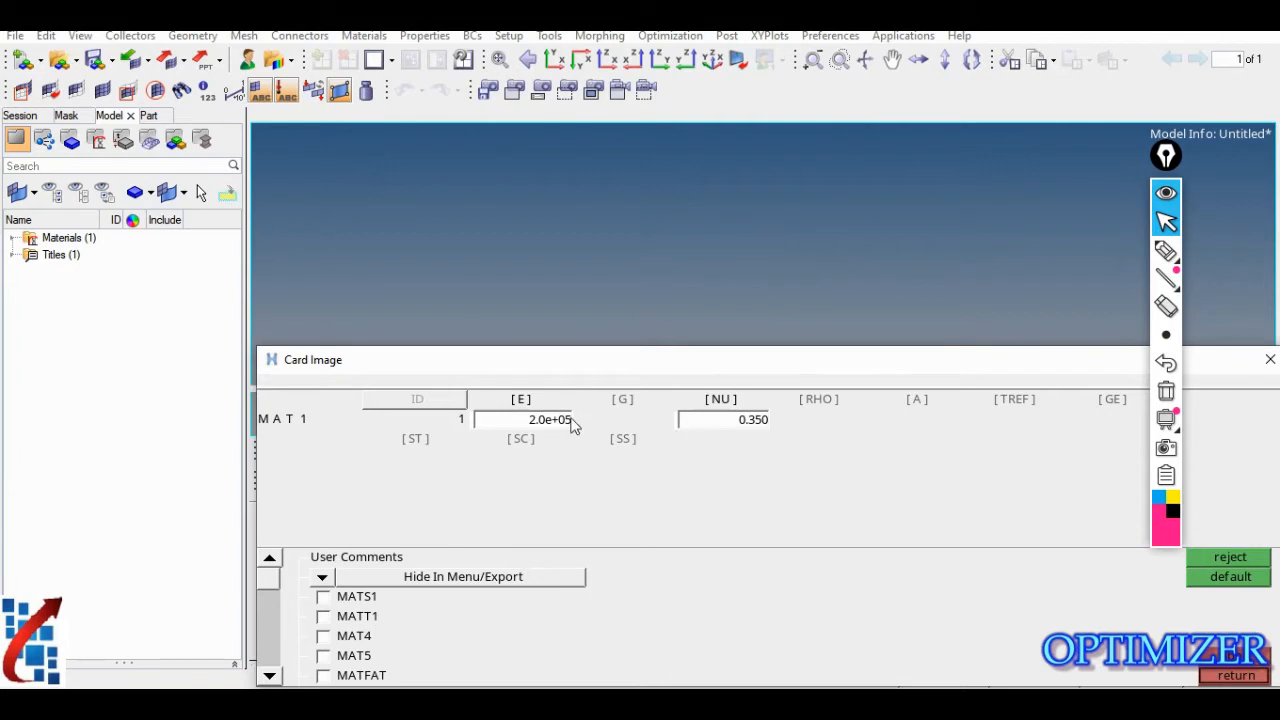
{"action": "left_click", "coordinate": [1238, 677]}
{"action": "left_click", "coordinate": [1238, 678]}
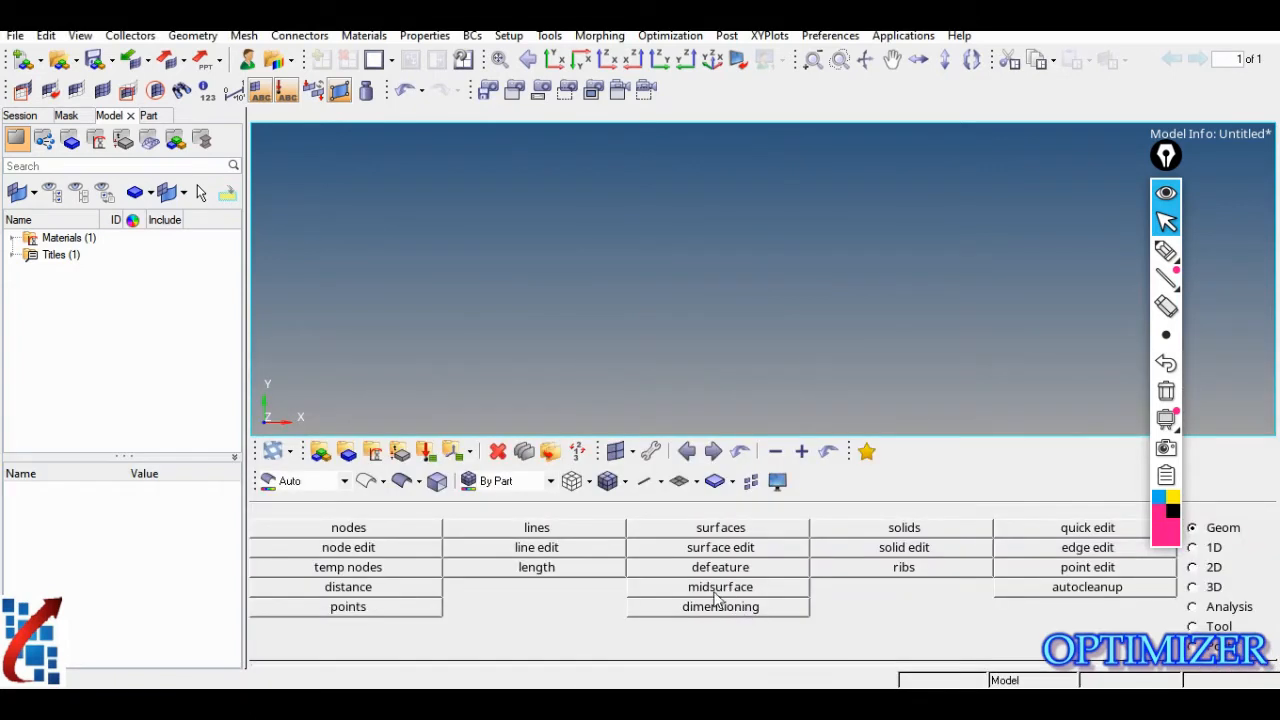
Step: Open the 1D HyperBeam tool and check the bar's cross-section dimensions on the PowerPoint slide
{"action": "left_click_drag", "start_coordinate": [1164, 163], "coordinate": [1237, 102]}
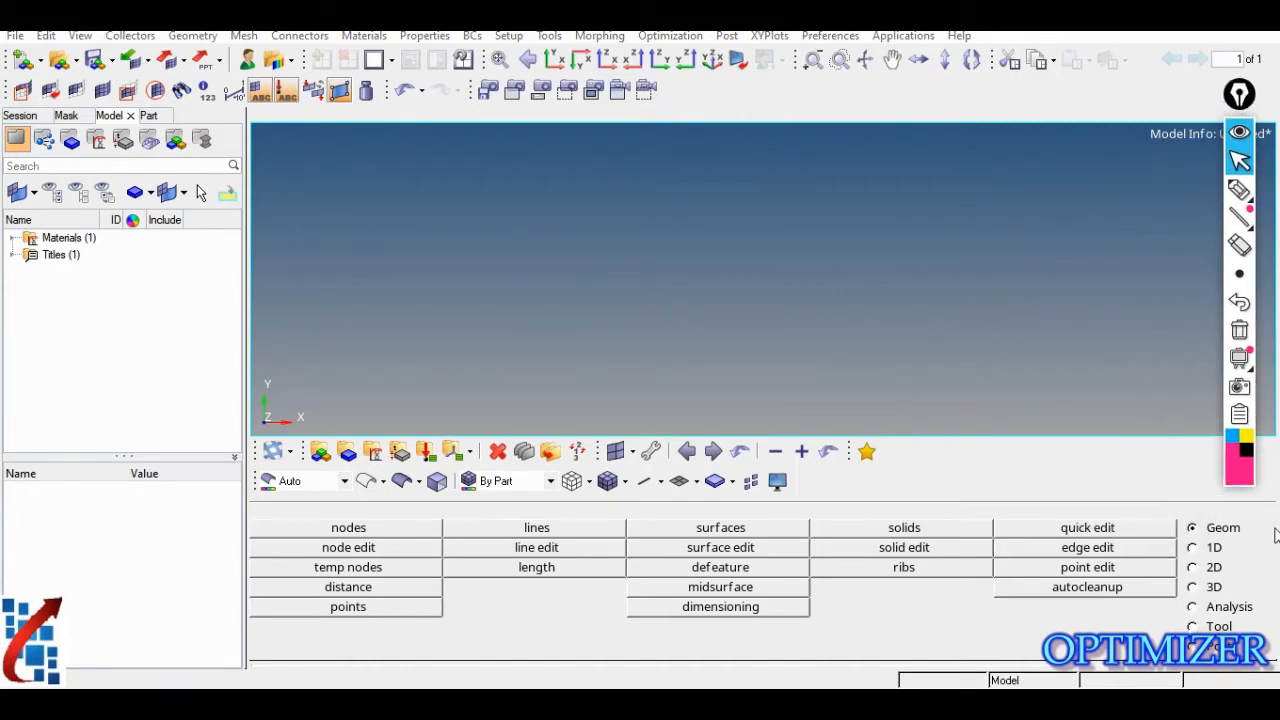
{"action": "left_click", "coordinate": [1214, 548]}
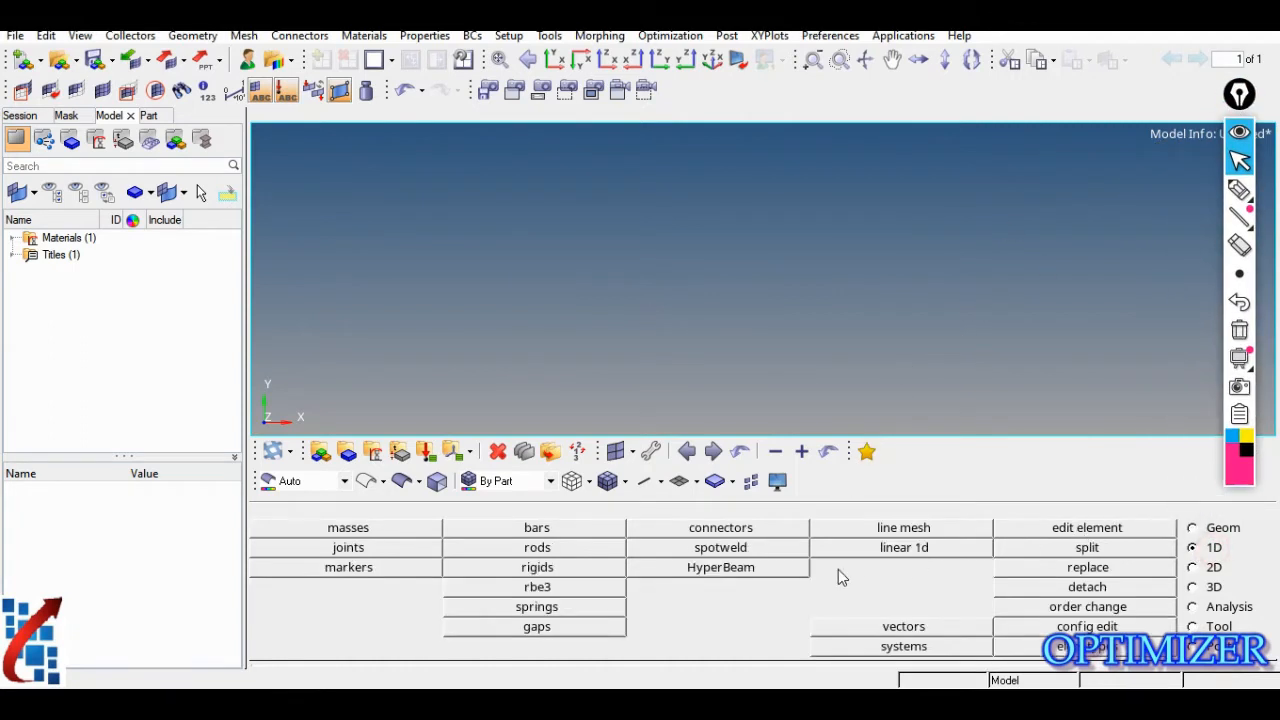
{"action": "left_click", "coordinate": [697, 568]}
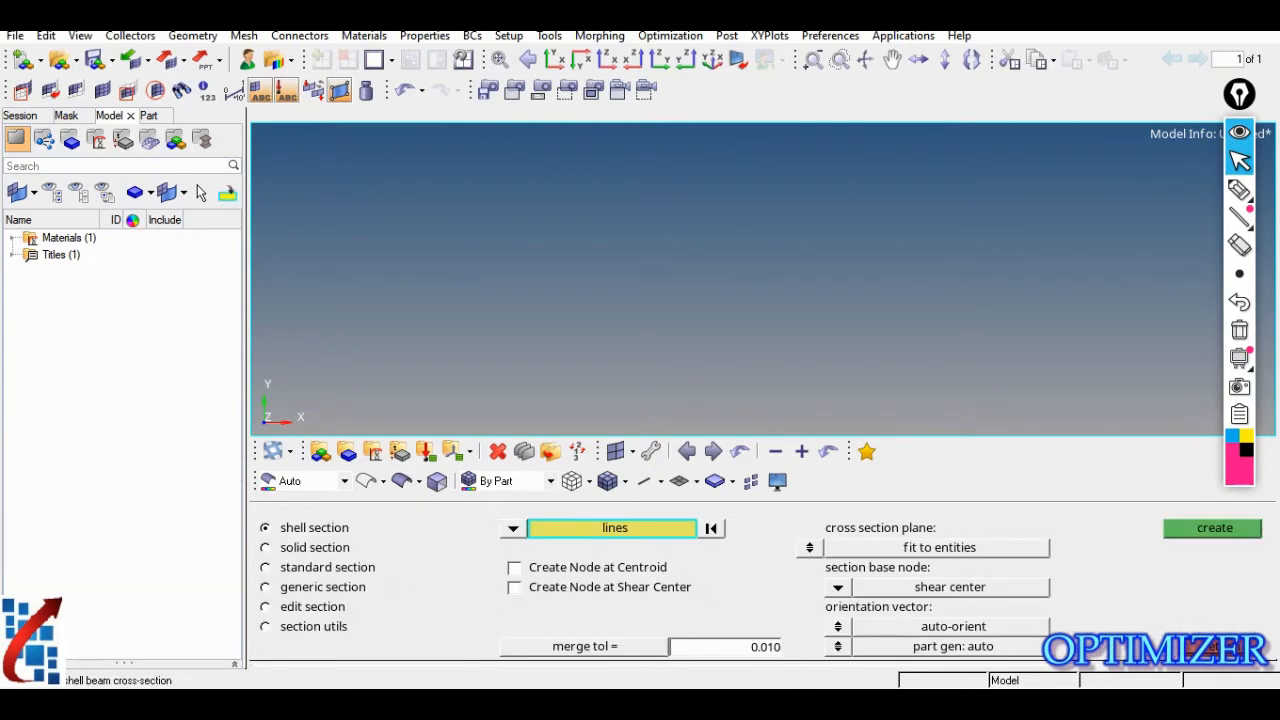
{"action": "key", "text": "alt+Tab"}
{"action": "left_click", "coordinate": [1122, 492]}
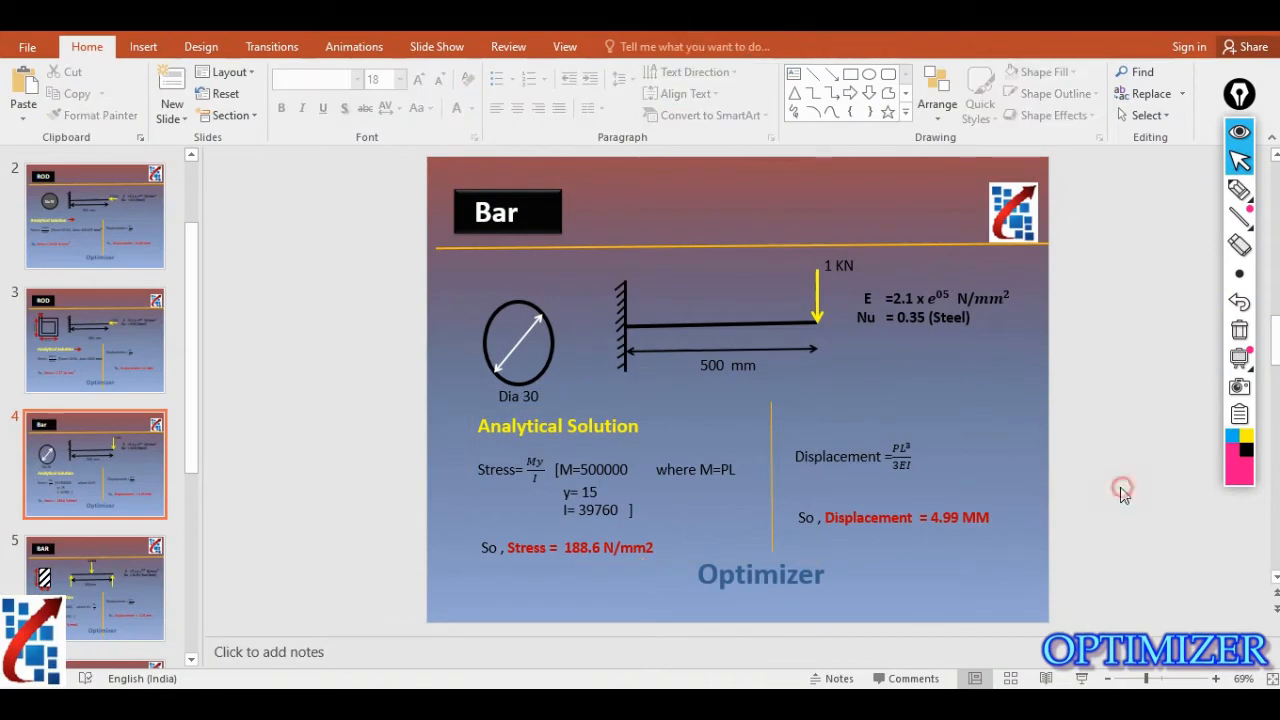
{"action": "key", "text": "alt+Tab"}
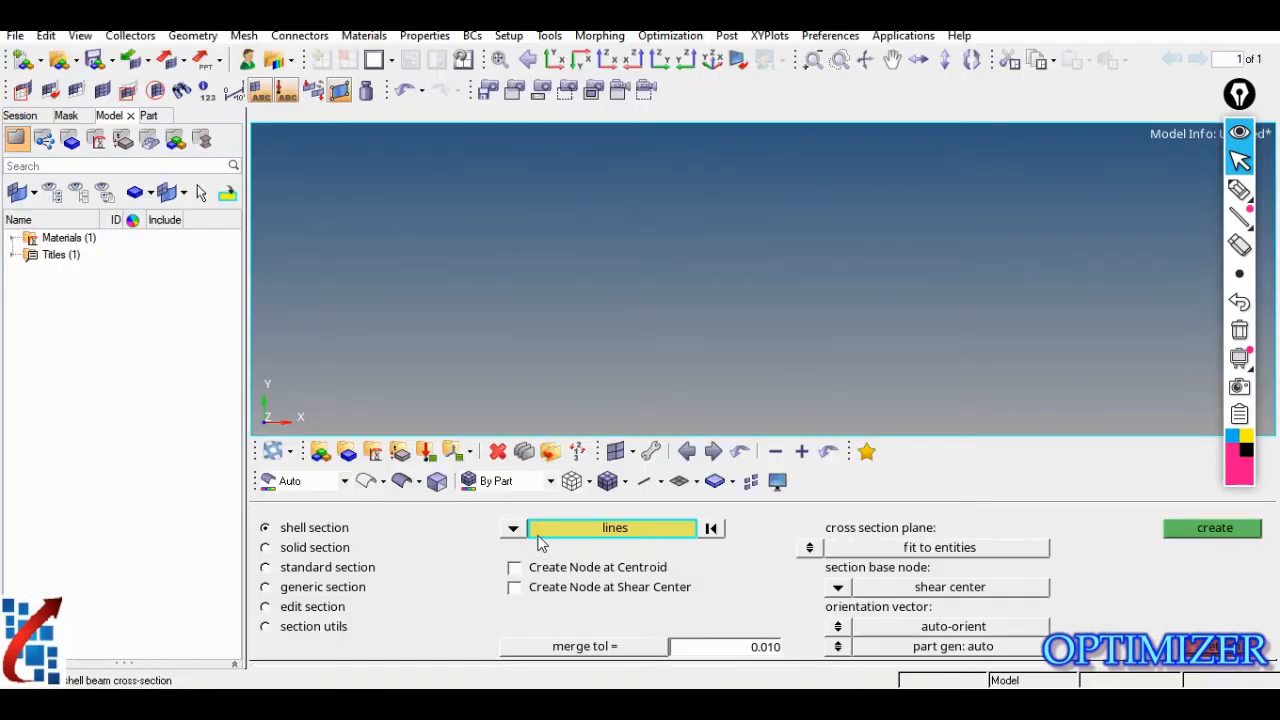
Step: Create a standard HYPER BEAM section of type solid circle with a radius of 15
{"action": "left_click", "coordinate": [318, 572]}
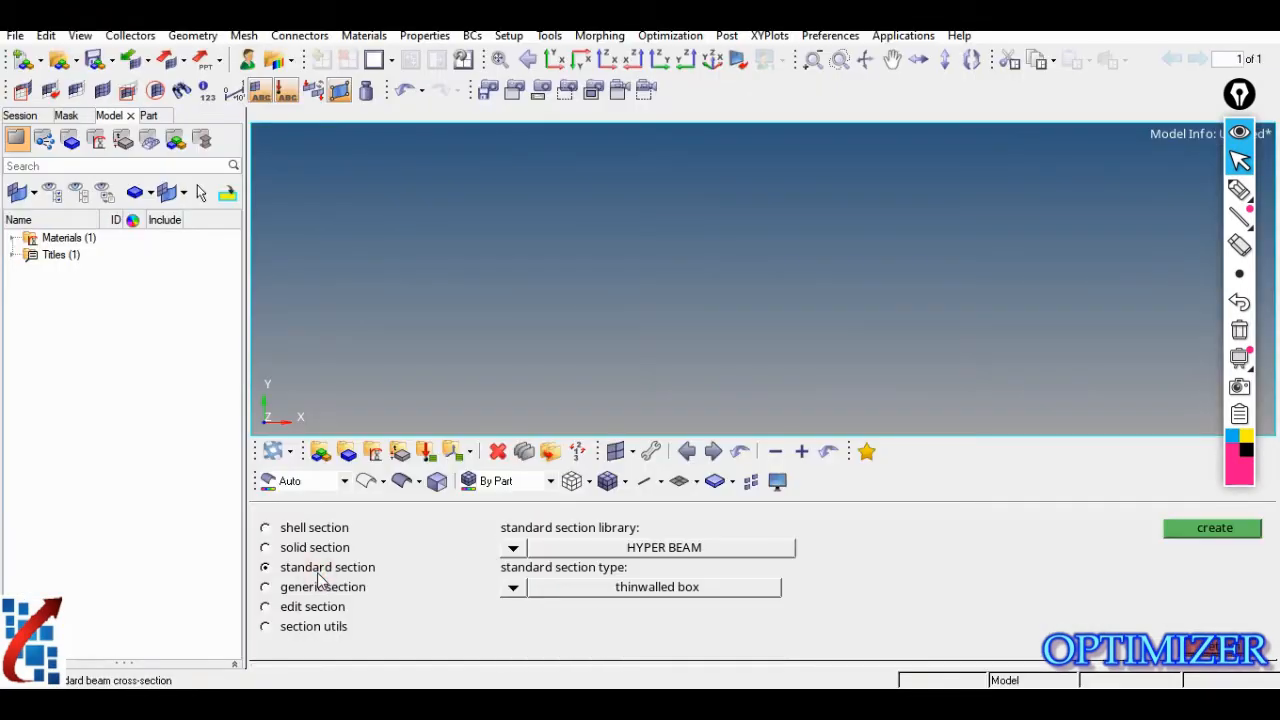
{"action": "left_click", "coordinate": [514, 588]}
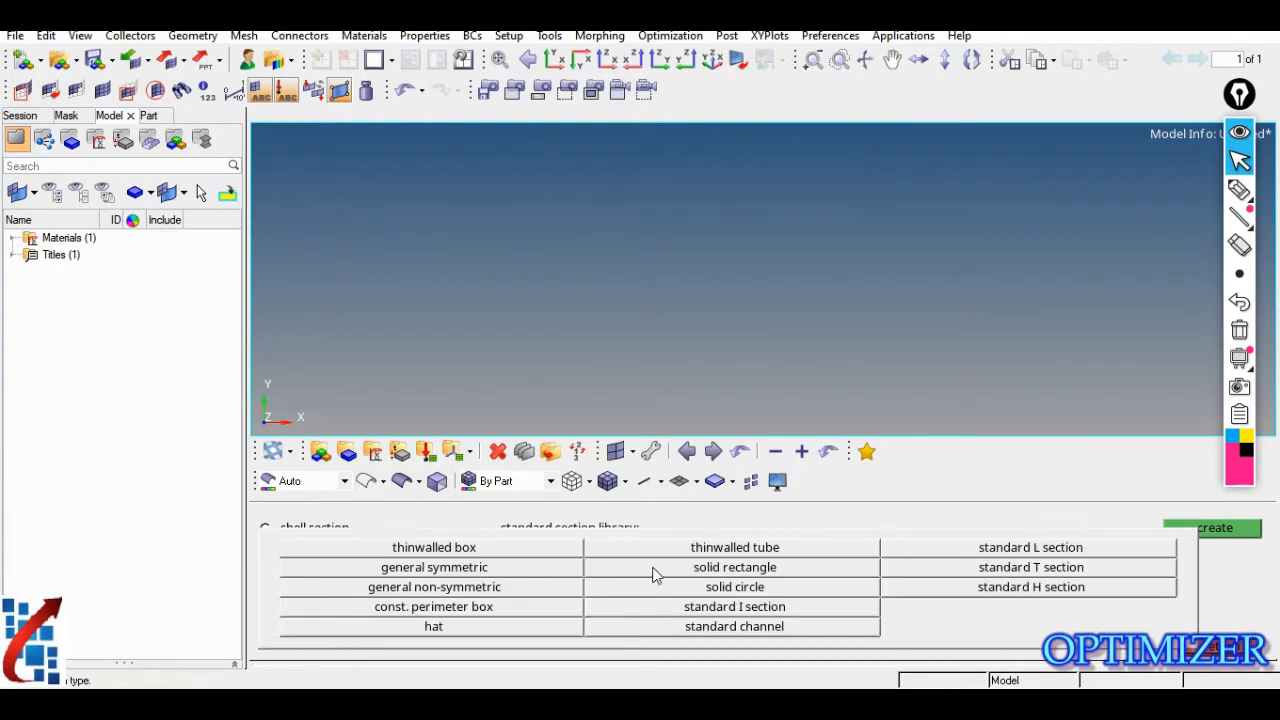
{"action": "left_click", "coordinate": [738, 590]}
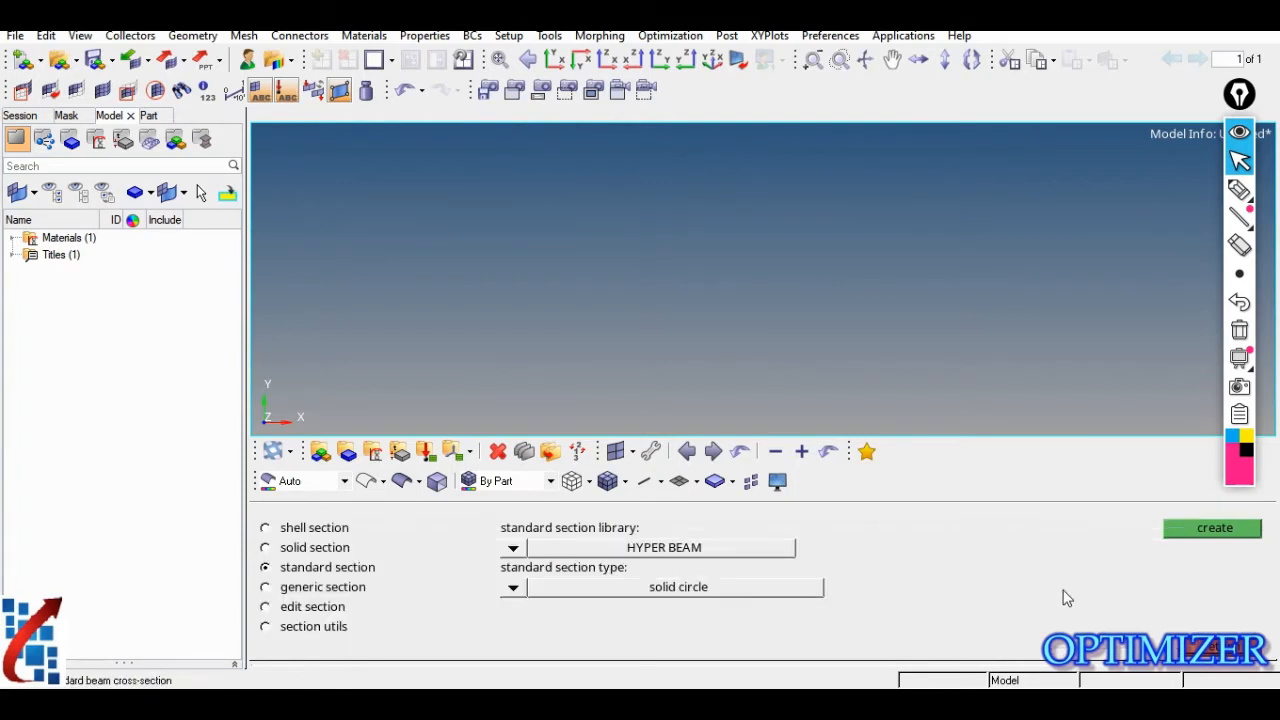
{"action": "left_click", "coordinate": [1210, 530]}
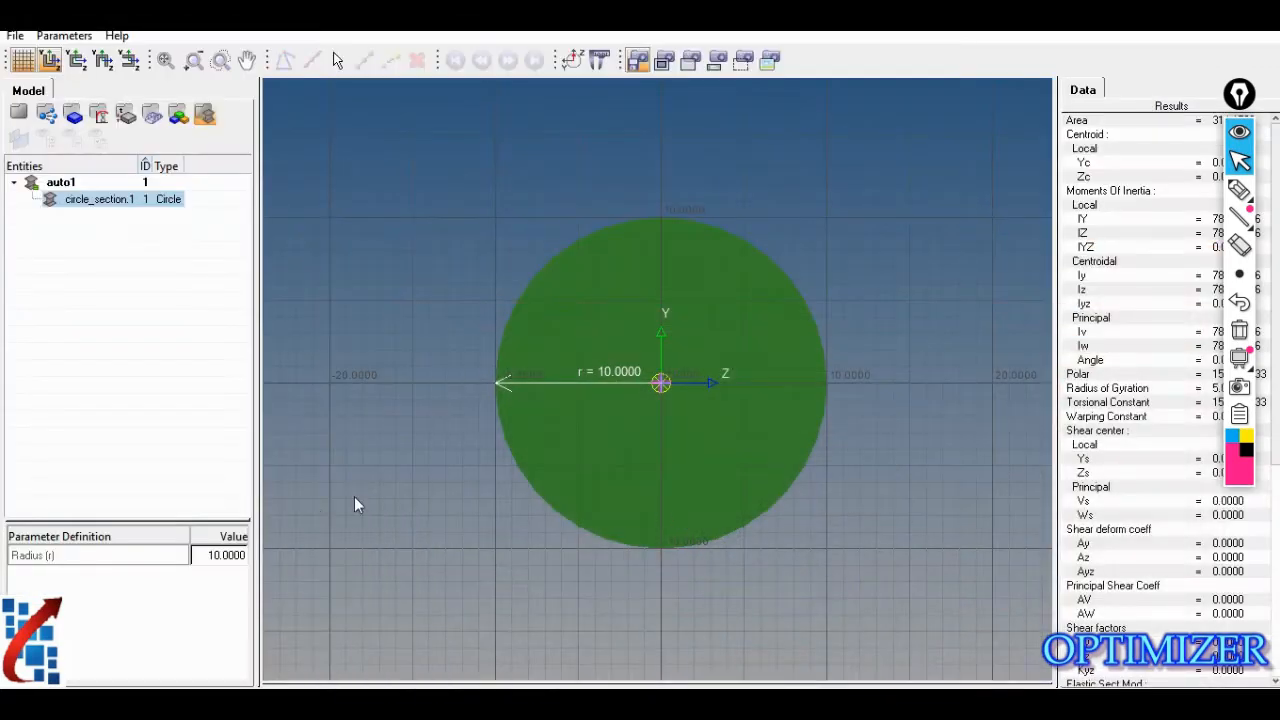
{"action": "double_click", "coordinate": [226, 556]}
{"action": "type", "text": "15"}
{"action": "key", "text": "Return"}
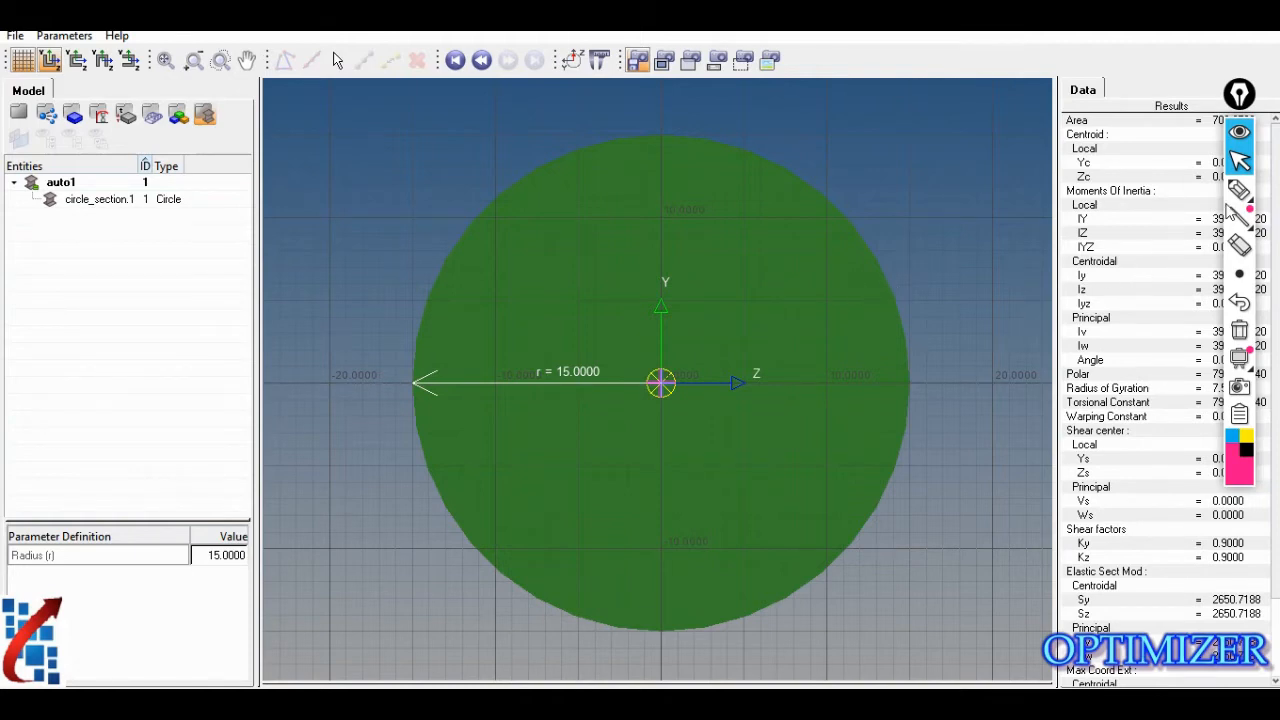
{"action": "left_click", "coordinate": [1239, 190]}
{"action": "left_click_drag", "start_coordinate": [663, 130], "coordinate": [668, 140]}
{"action": "left_click_drag", "start_coordinate": [912, 377], "coordinate": [912, 391]}
{"action": "left_click_drag", "start_coordinate": [656, 617], "coordinate": [660, 635]}
{"action": "mouse_move", "coordinate": [414, 372]}
{"action": "left_mouse_down"}
{"action": "mouse_move", "coordinate": [408, 402]}
{"action": "mouse_move", "coordinate": [410, 374]}
{"action": "left_mouse_up"}
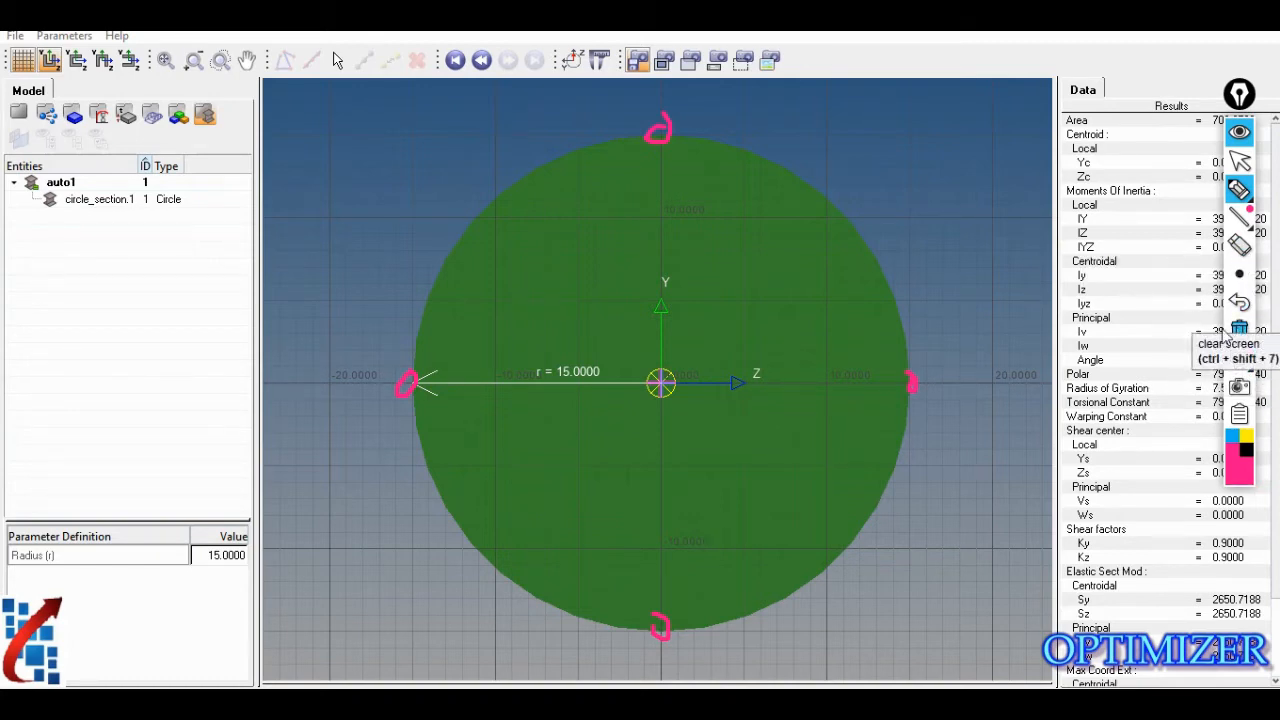
{"action": "left_click_drag", "start_coordinate": [757, 176], "coordinate": [988, 177]}
{"action": "mouse_move", "coordinate": [753, 150]}
{"action": "left_mouse_down"}
{"action": "mouse_move", "coordinate": [762, 208]}
{"action": "mouse_move", "coordinate": [732, 193]}
{"action": "mouse_move", "coordinate": [752, 206]}
{"action": "left_mouse_up"}
{"action": "mouse_move", "coordinate": [988, 126]}
{"action": "left_mouse_down"}
{"action": "mouse_move", "coordinate": [988, 176]}
{"action": "mouse_move", "coordinate": [1064, 178]}
{"action": "mouse_move", "coordinate": [1046, 156]}
{"action": "left_mouse_up"}
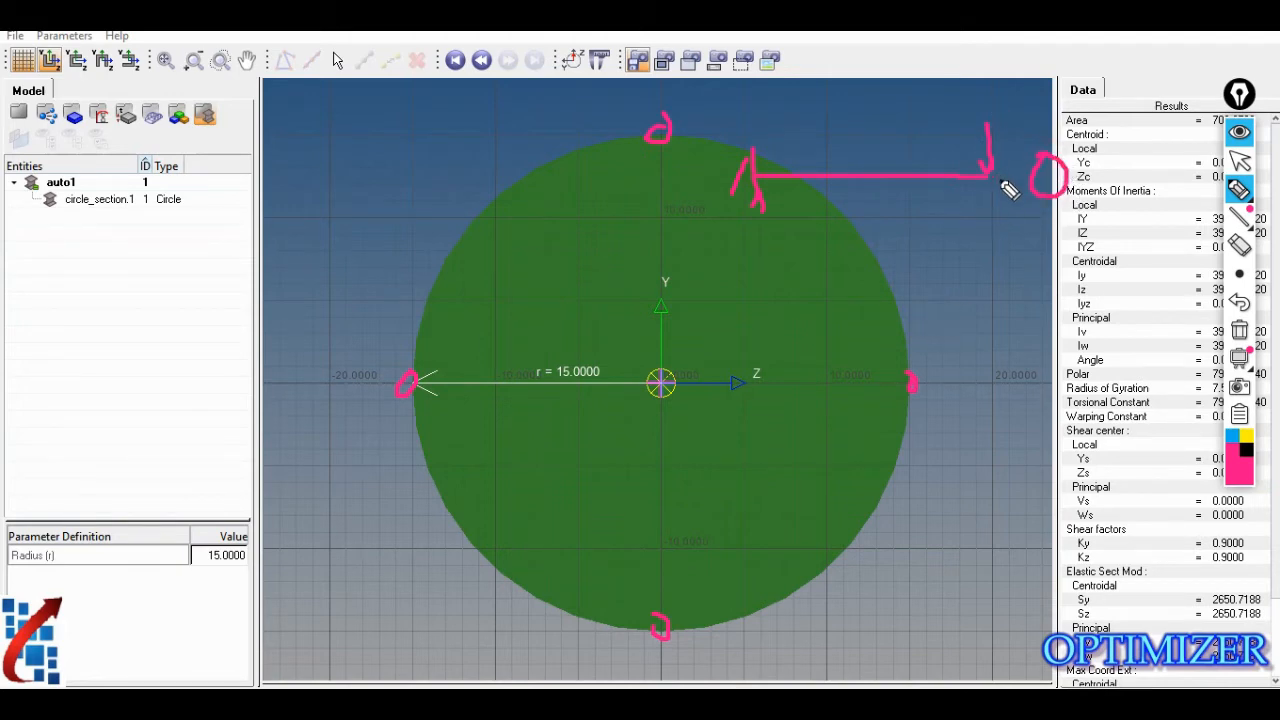
{"action": "left_click", "coordinate": [1233, 437]}
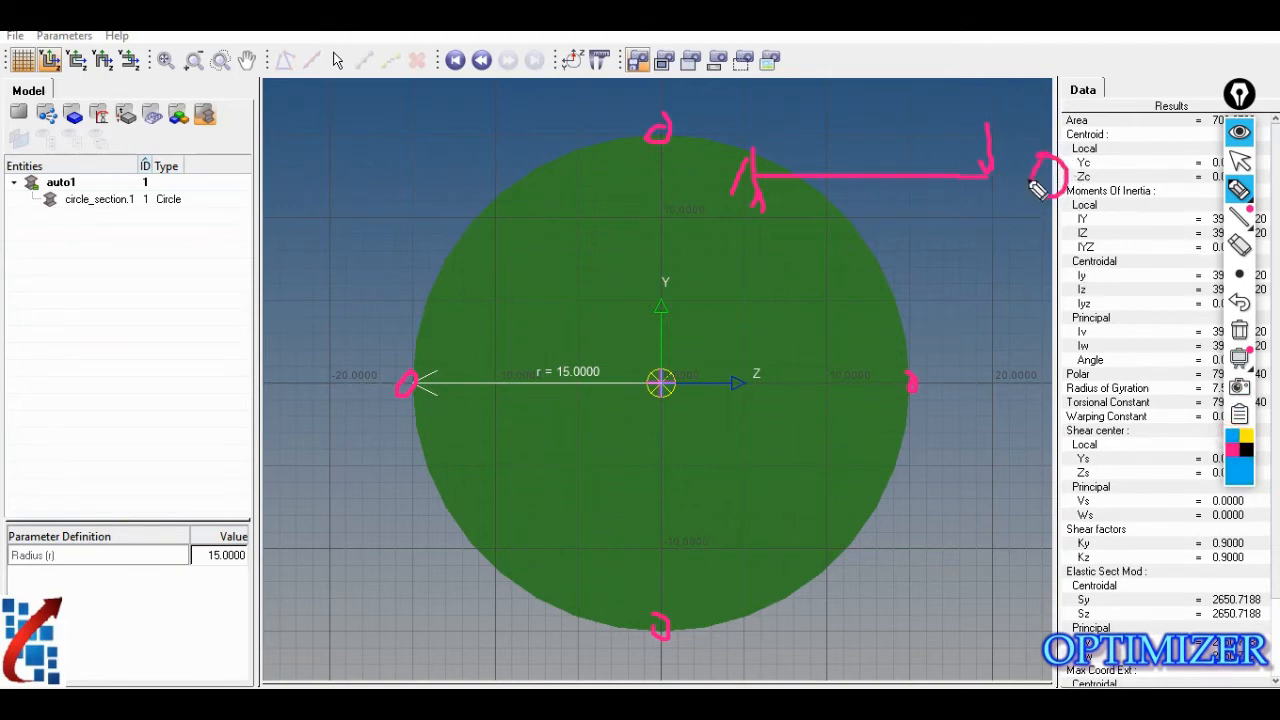
{"action": "mouse_move", "coordinate": [1052, 142]}
{"action": "left_mouse_down"}
{"action": "mouse_move", "coordinate": [1038, 160]}
{"action": "mouse_move", "coordinate": [1050, 142]}
{"action": "left_mouse_up"}
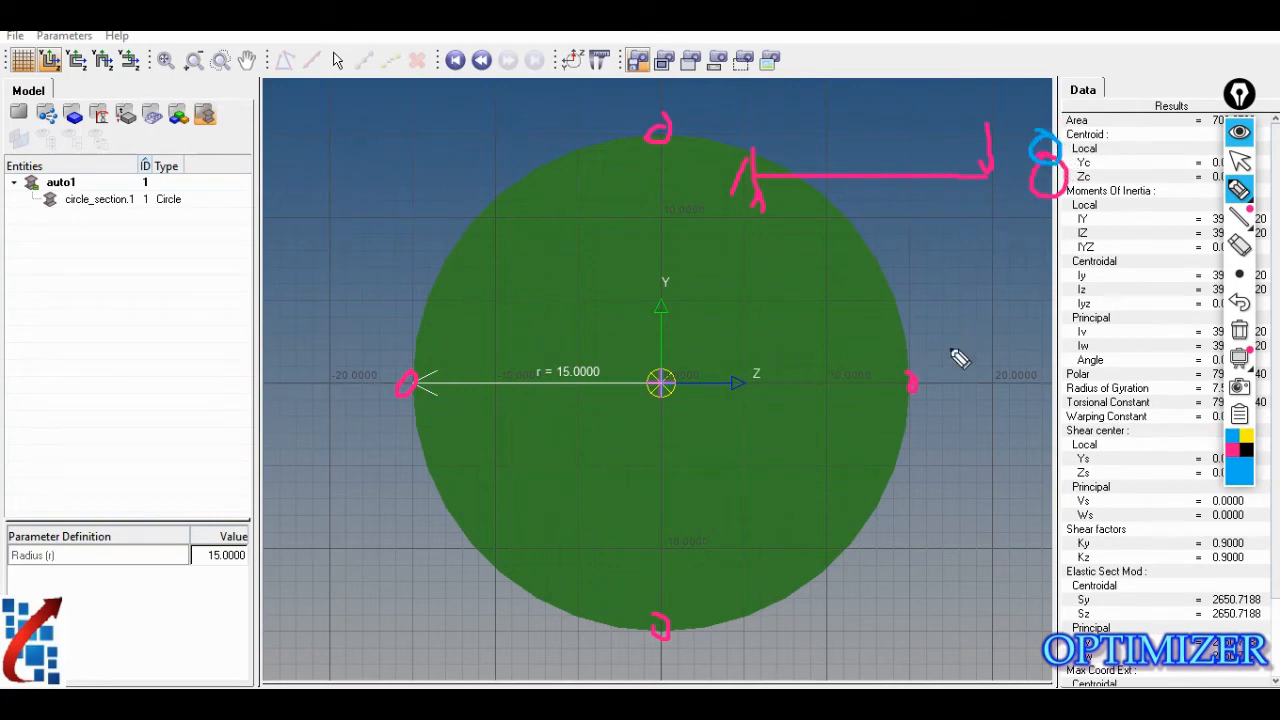
{"action": "mouse_move", "coordinate": [1064, 193]}
{"action": "left_mouse_down"}
{"action": "mouse_move", "coordinate": [1036, 202]}
{"action": "mouse_move", "coordinate": [1058, 190]}
{"action": "left_mouse_up"}
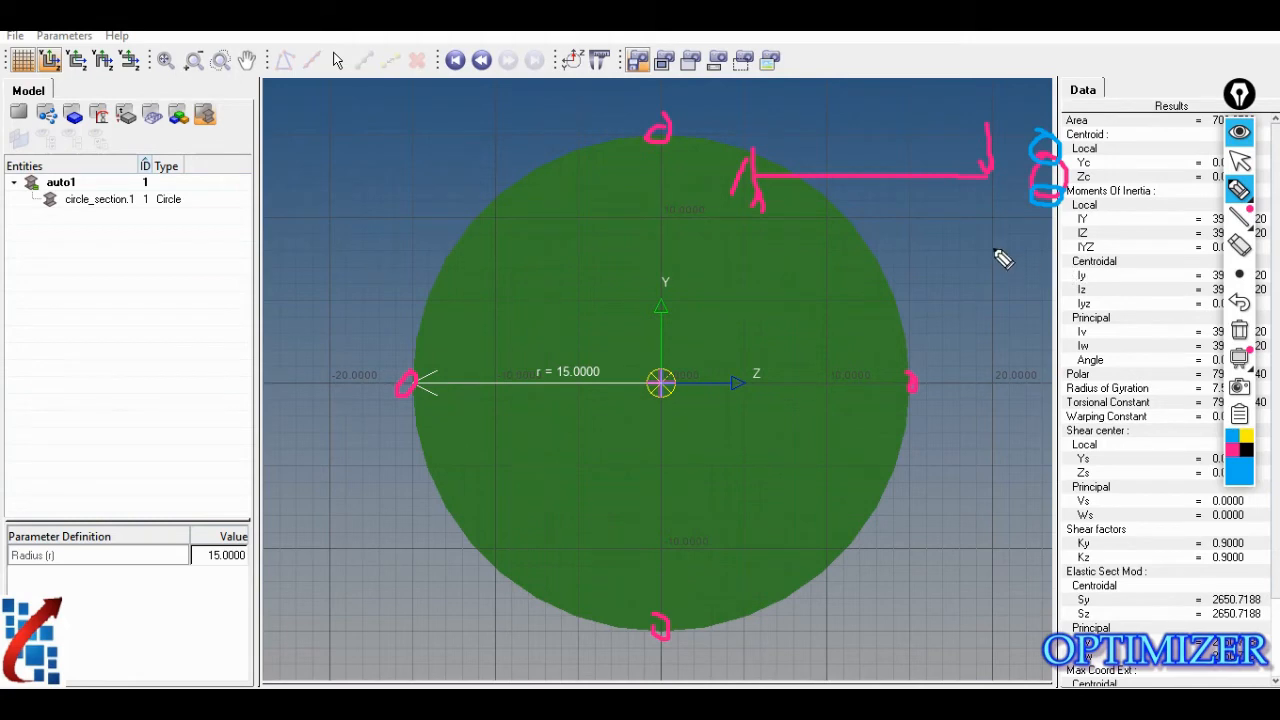
{"action": "mouse_move", "coordinate": [651, 131]}
{"action": "left_mouse_down"}
{"action": "mouse_move", "coordinate": [745, 100]}
{"action": "mouse_move", "coordinate": [748, 128]}
{"action": "left_mouse_up"}
{"action": "left_click_drag", "start_coordinate": [660, 626], "coordinate": [736, 660]}
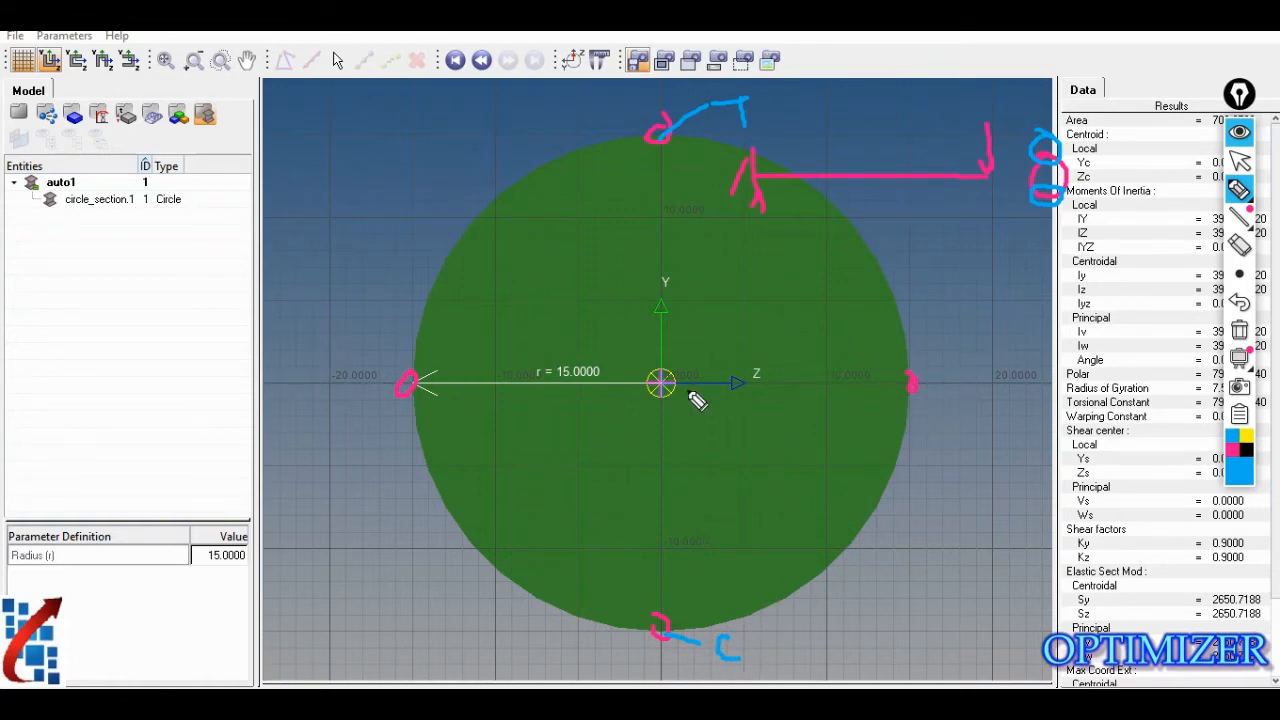
{"action": "mouse_move", "coordinate": [1062, 180]}
{"action": "left_mouse_down"}
{"action": "mouse_move", "coordinate": [1014, 180]}
{"action": "mouse_move", "coordinate": [1100, 179]}
{"action": "left_mouse_up"}
{"action": "left_click_drag", "start_coordinate": [928, 382], "coordinate": [1006, 358]}
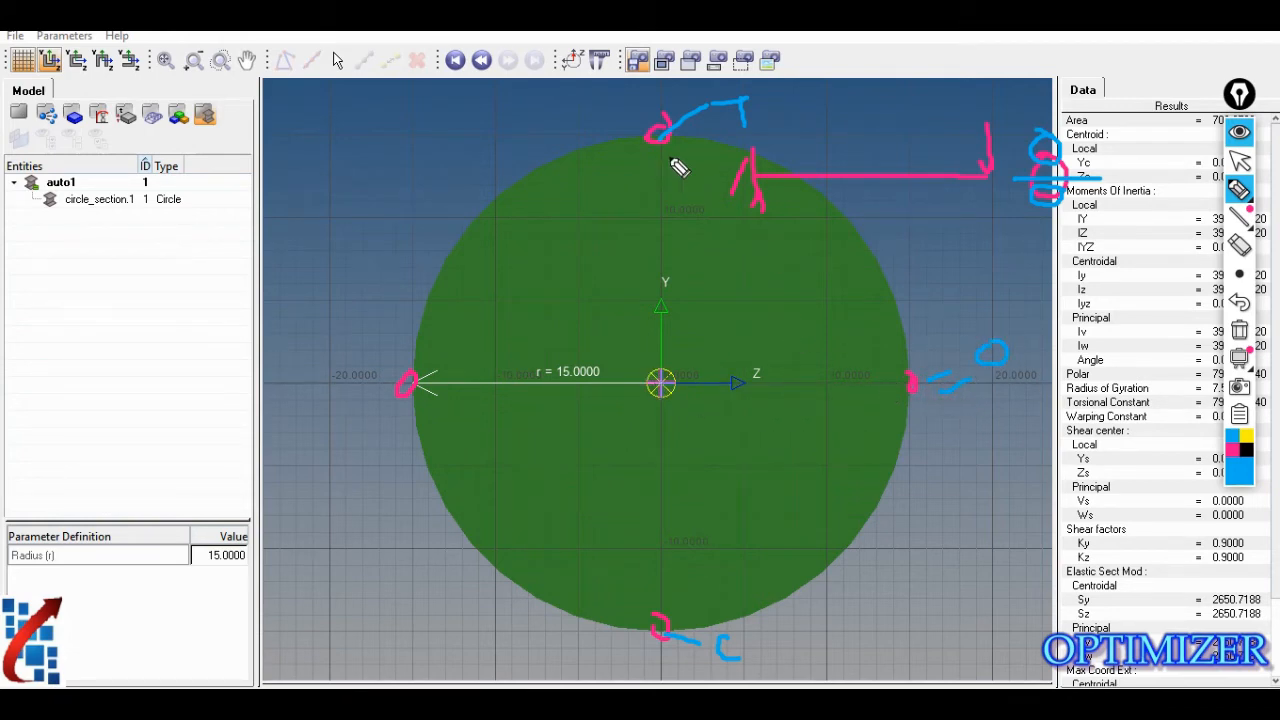
{"action": "left_click_drag", "start_coordinate": [621, 98], "coordinate": [620, 125]}
{"action": "left_click_drag", "start_coordinate": [838, 406], "coordinate": [842, 431]}
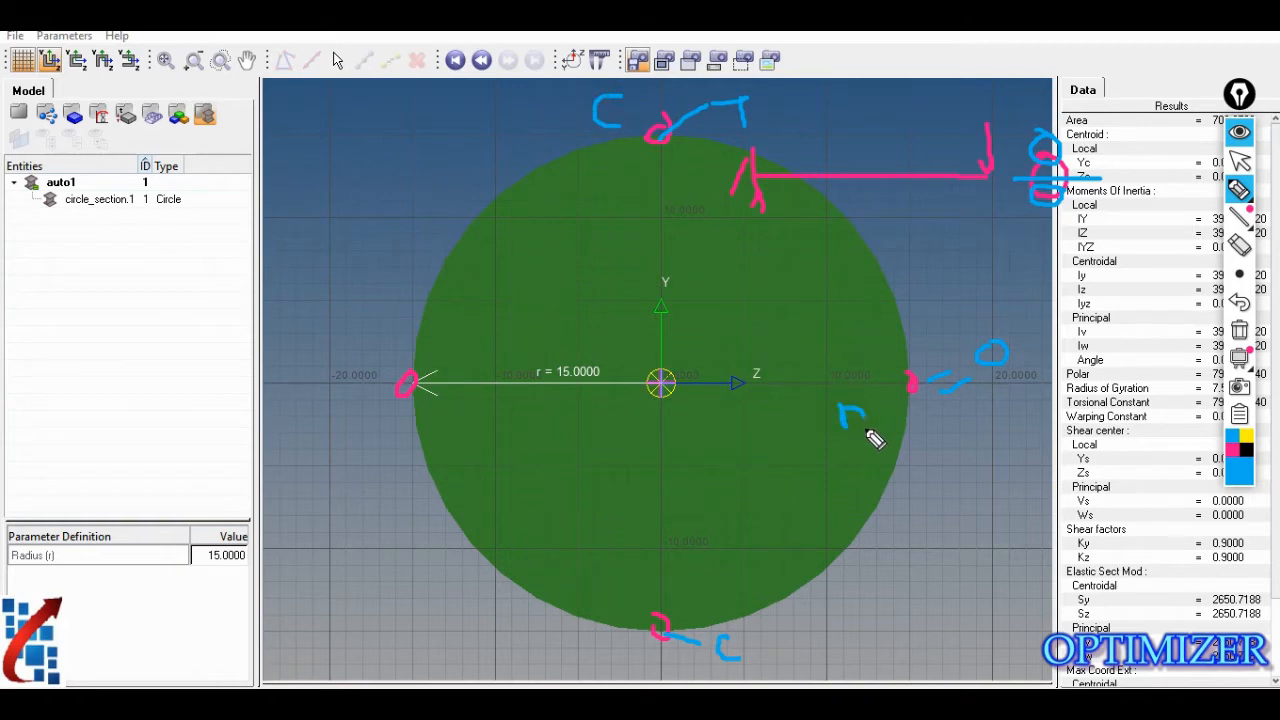
{"action": "left_click_drag", "start_coordinate": [726, 616], "coordinate": [732, 630]}
{"action": "mouse_move", "coordinate": [401, 412]}
{"action": "left_mouse_down"}
{"action": "mouse_move", "coordinate": [404, 450]}
{"action": "mouse_move", "coordinate": [428, 416]}
{"action": "mouse_move", "coordinate": [424, 432]}
{"action": "left_mouse_up"}
{"action": "left_click_drag", "start_coordinate": [728, 646], "coordinate": [758, 641]}
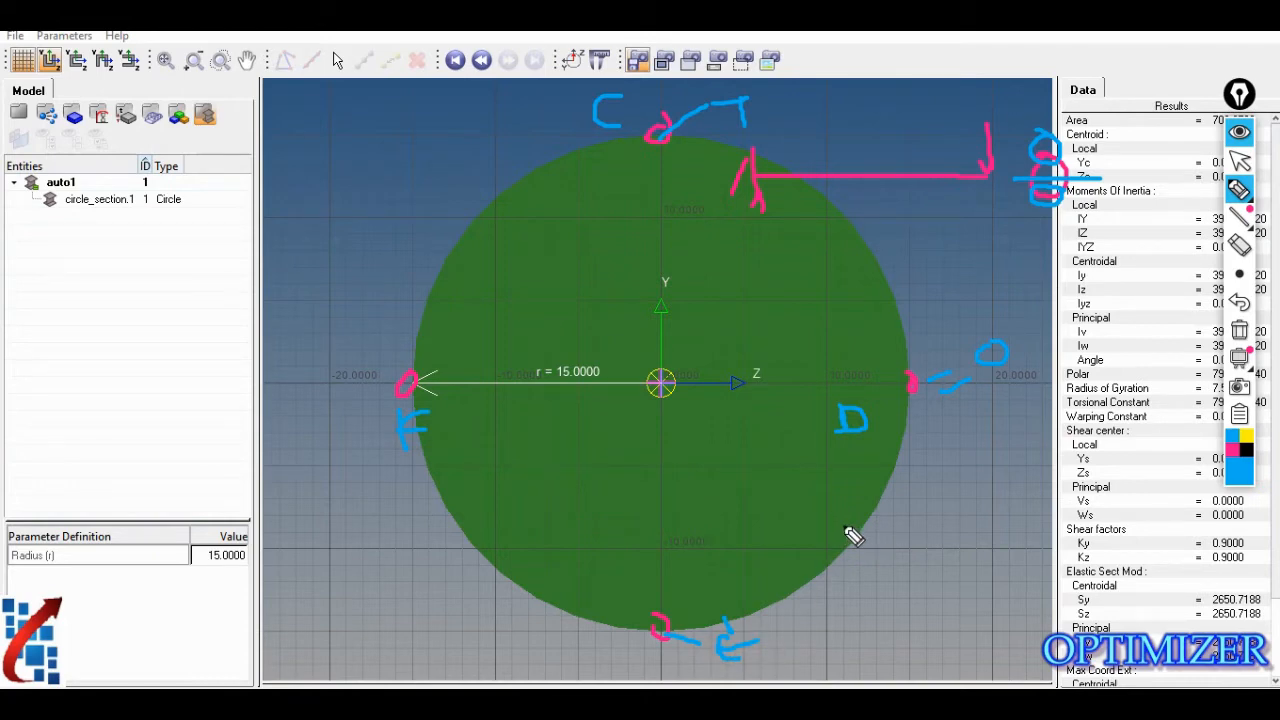
{"action": "left_click", "coordinate": [1239, 330]}
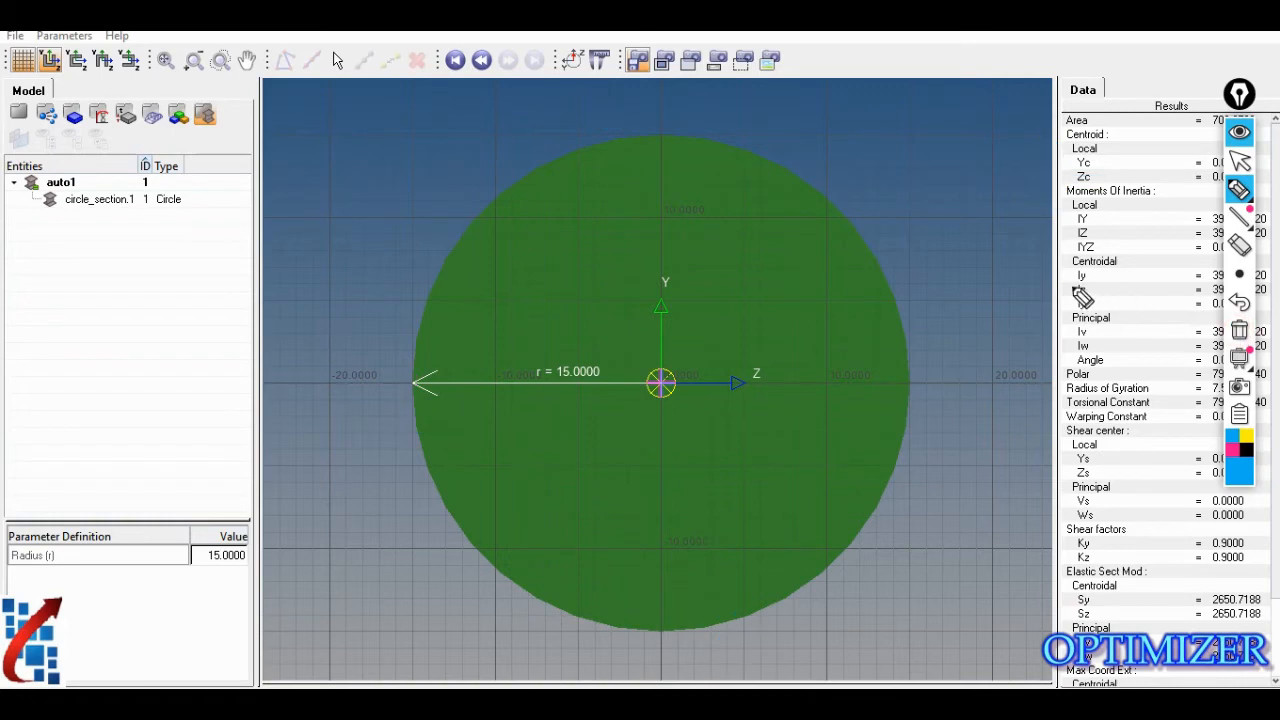
{"action": "left_click", "coordinate": [1239, 131]}
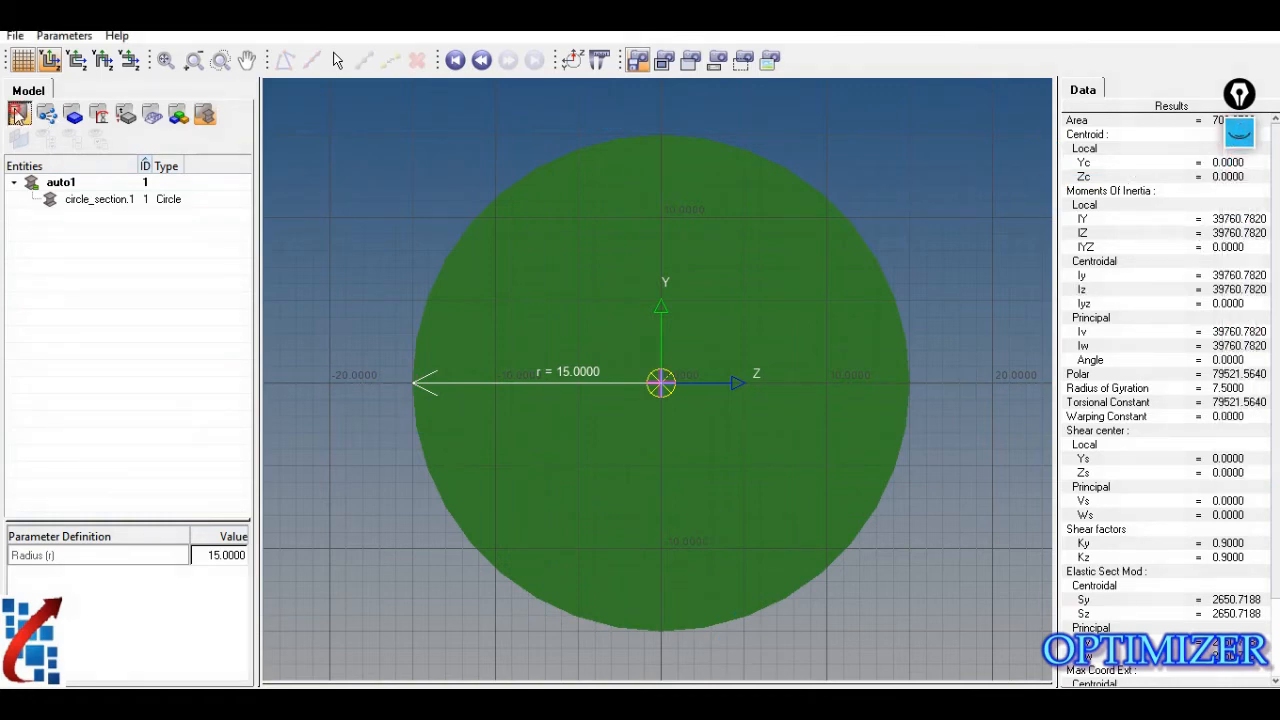
Step: Leave the section editor and define a 1D property named bar with the PBAR card image
{"action": "left_click", "coordinate": [18, 116]}
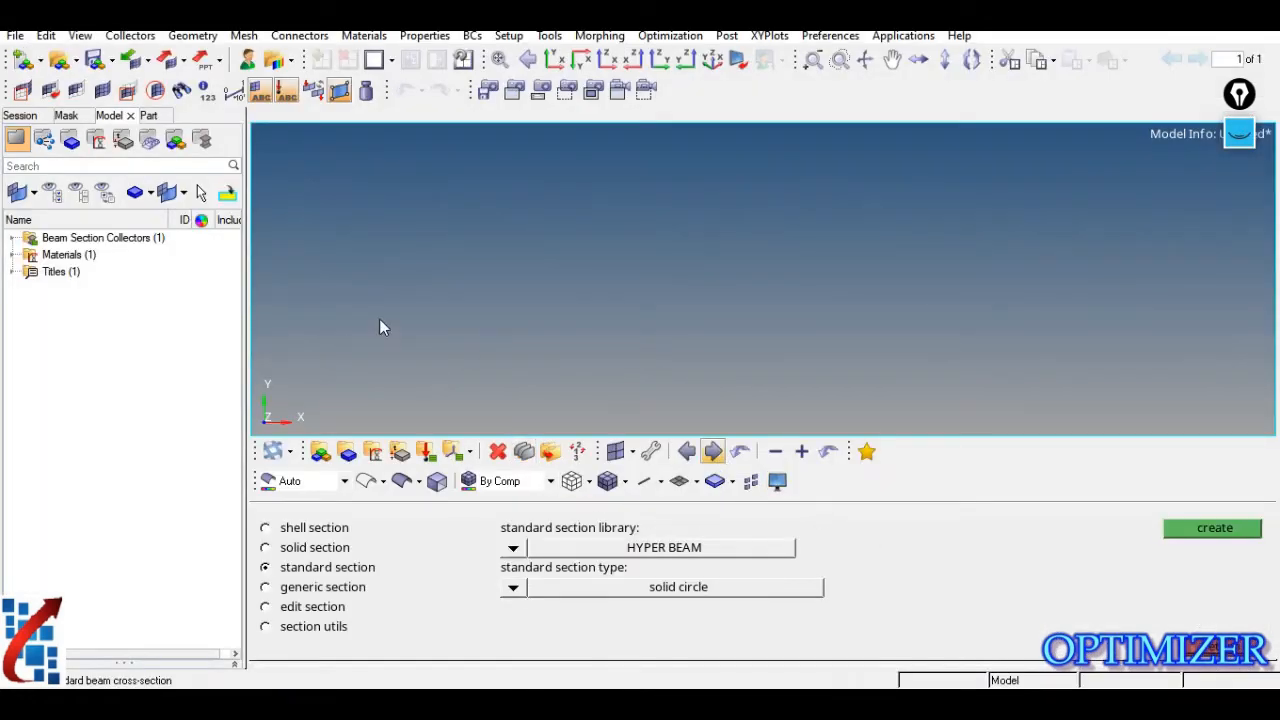
{"action": "left_click", "coordinate": [1232, 667]}
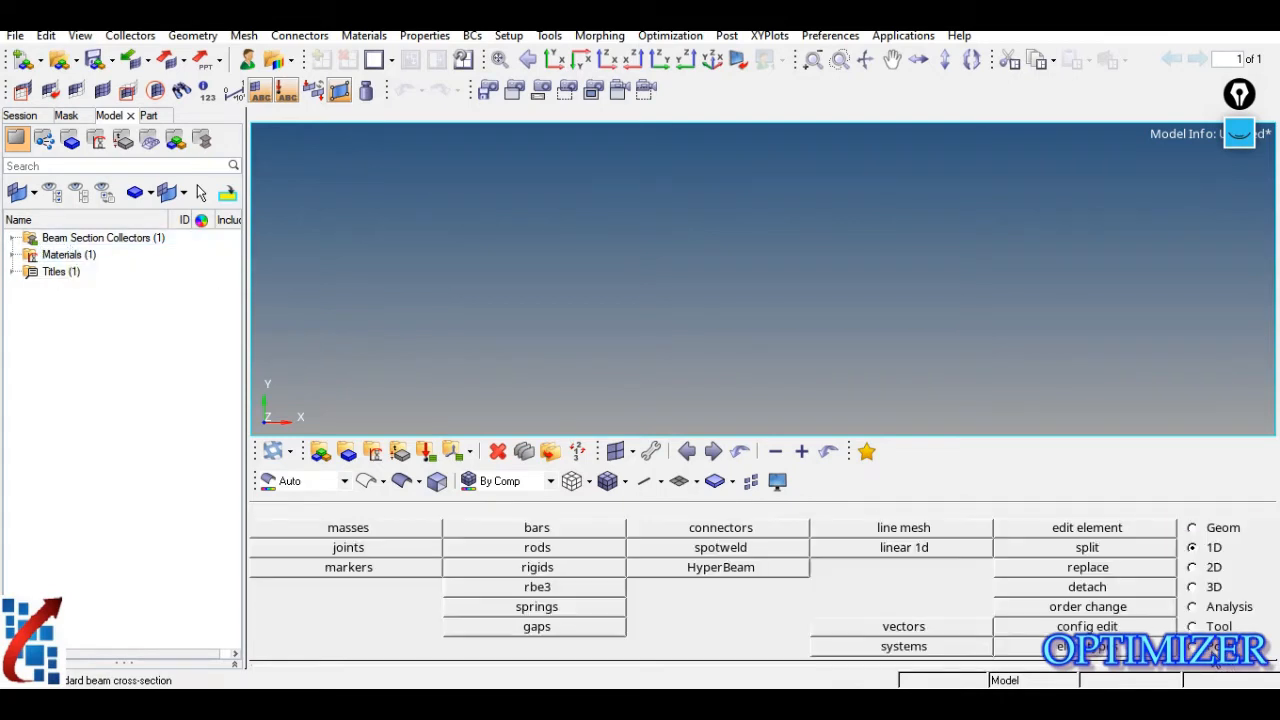
{"action": "left_click", "coordinate": [399, 453]}
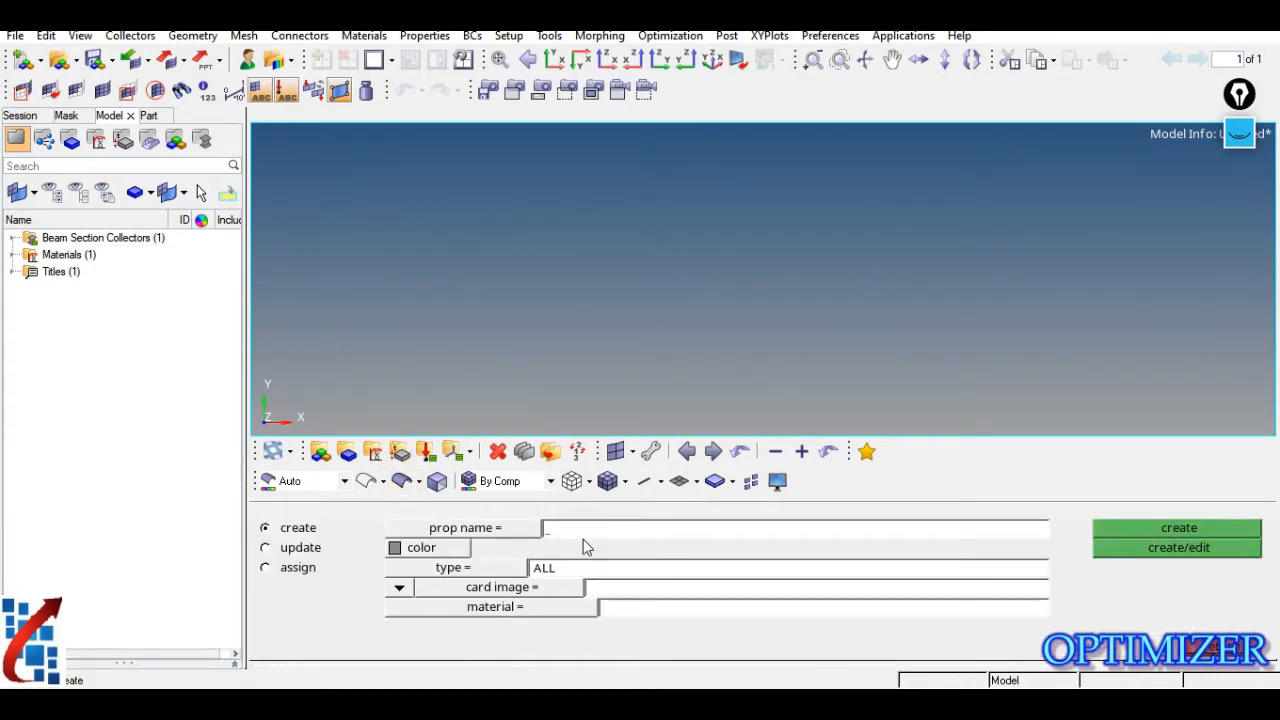
{"action": "type", "text": "bar"}
{"action": "left_click", "coordinate": [488, 566]}
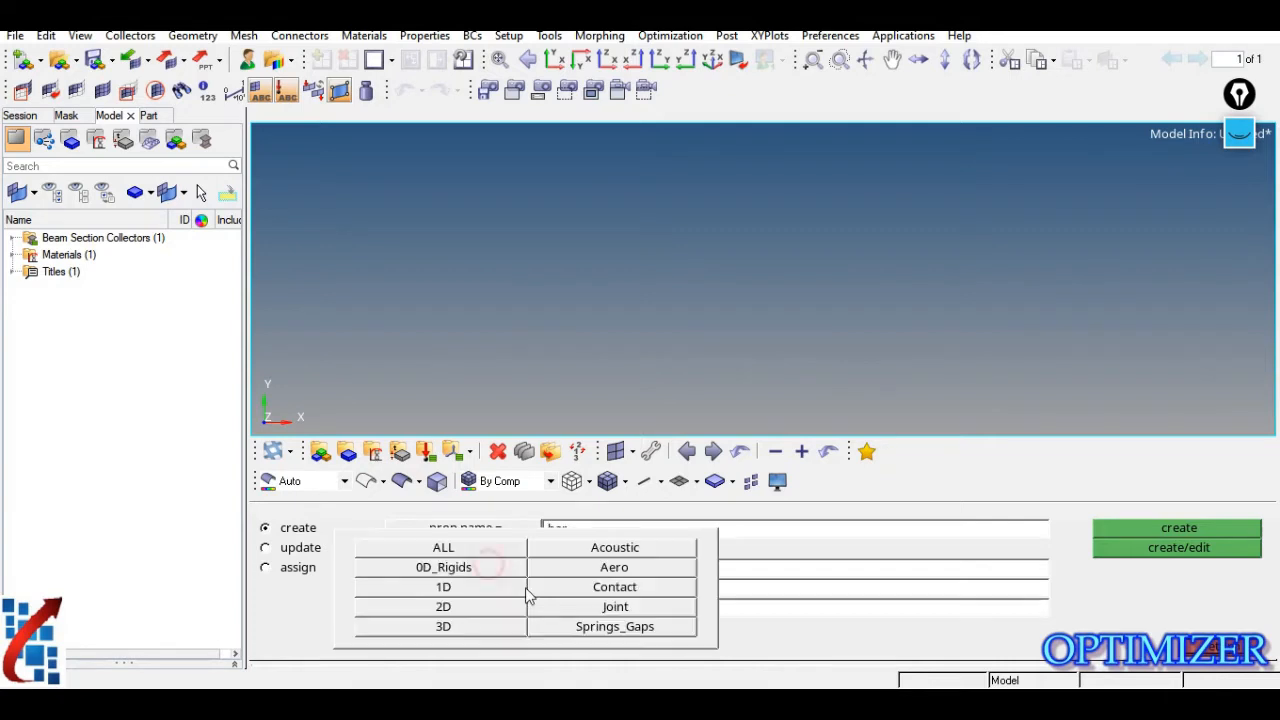
{"action": "left_click", "coordinate": [467, 597]}
{"action": "left_click", "coordinate": [588, 596]}
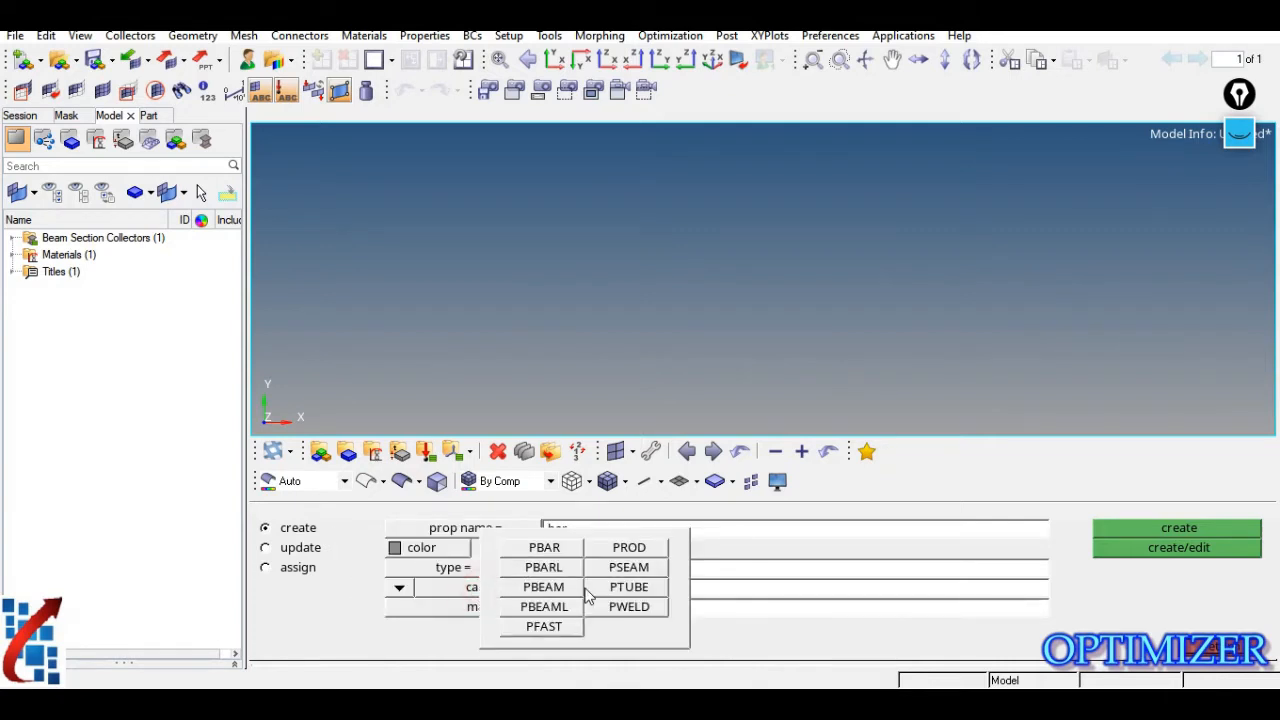
{"action": "left_click", "coordinate": [543, 549]}
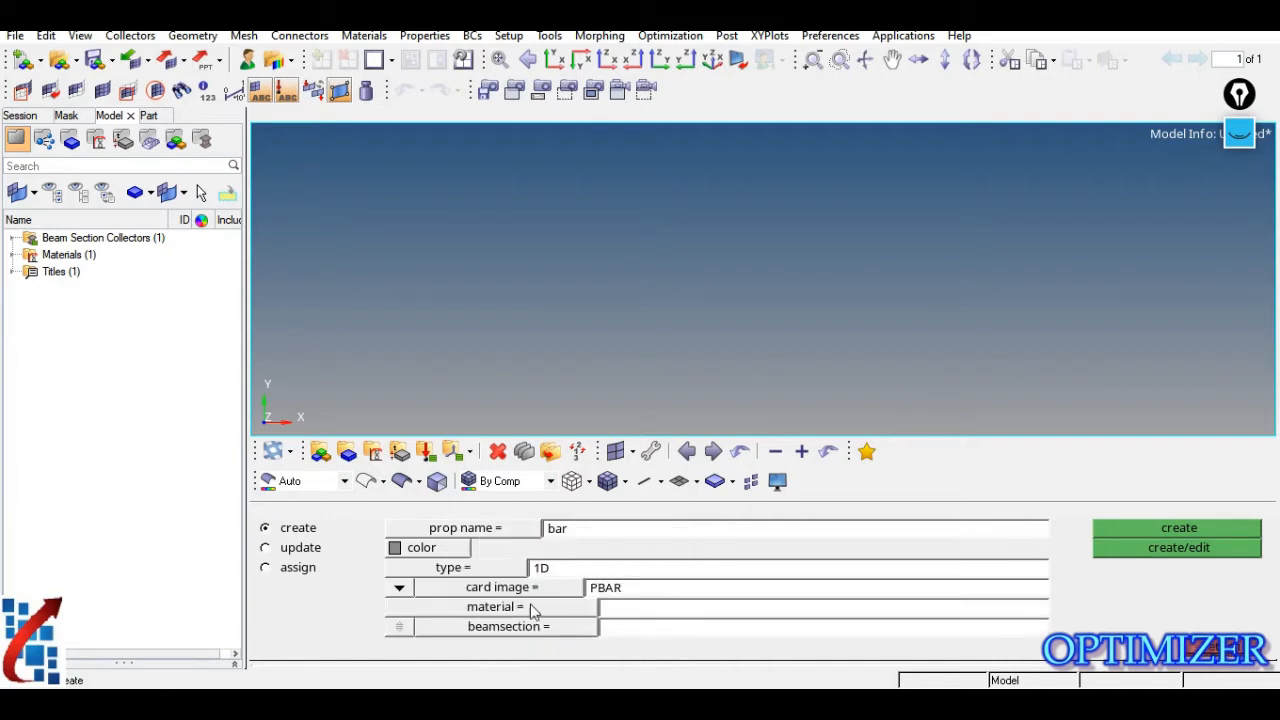
Step: Assign the material steel and the beam section circle_section.1 to the bar property
{"action": "left_click", "coordinate": [530, 608]}
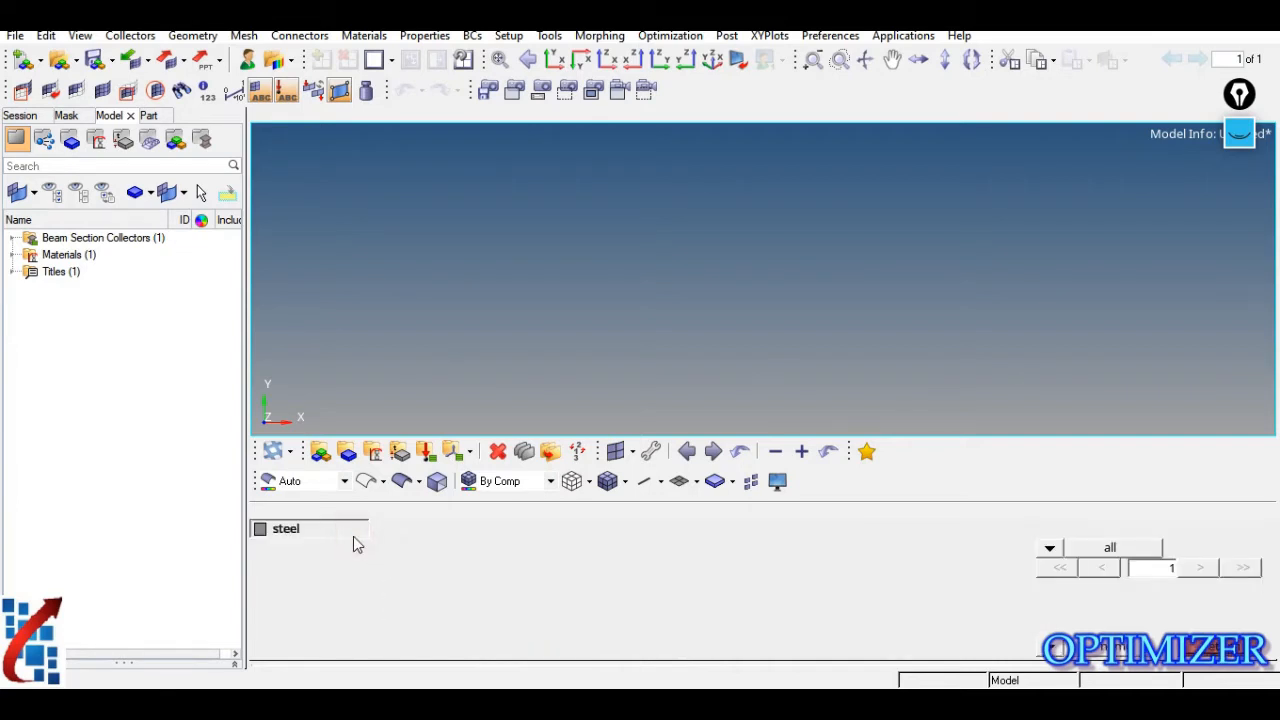
{"action": "left_click", "coordinate": [353, 536]}
{"action": "left_click", "coordinate": [523, 630]}
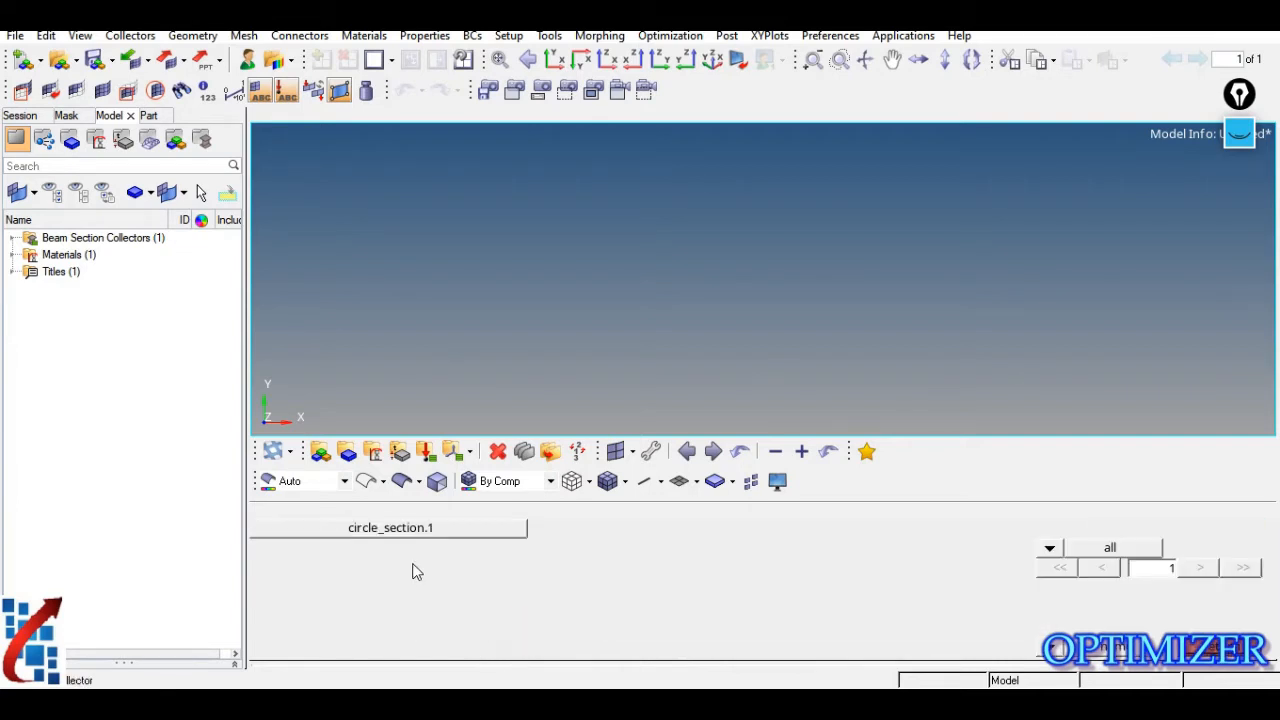
{"action": "left_click", "coordinate": [397, 530]}
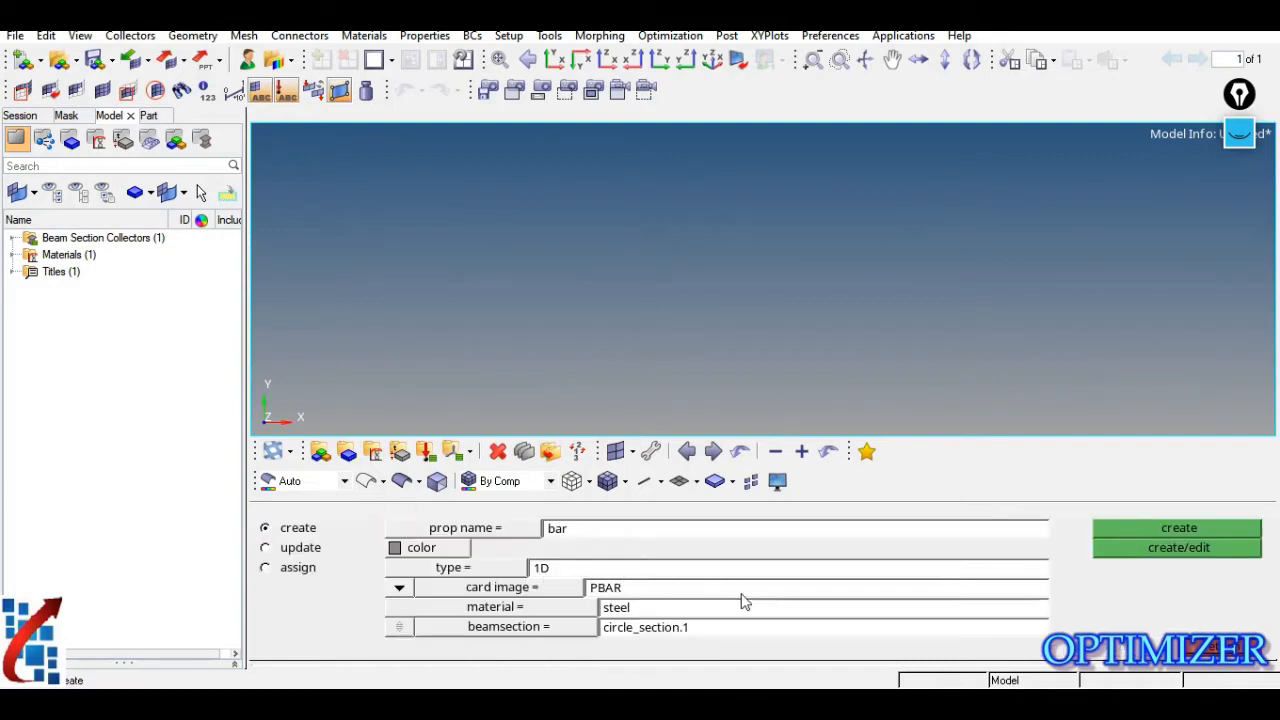
Step: Create the bar property with its card image open for editing and enable the CONT1 continuation fields
{"action": "left_click", "coordinate": [1162, 550]}
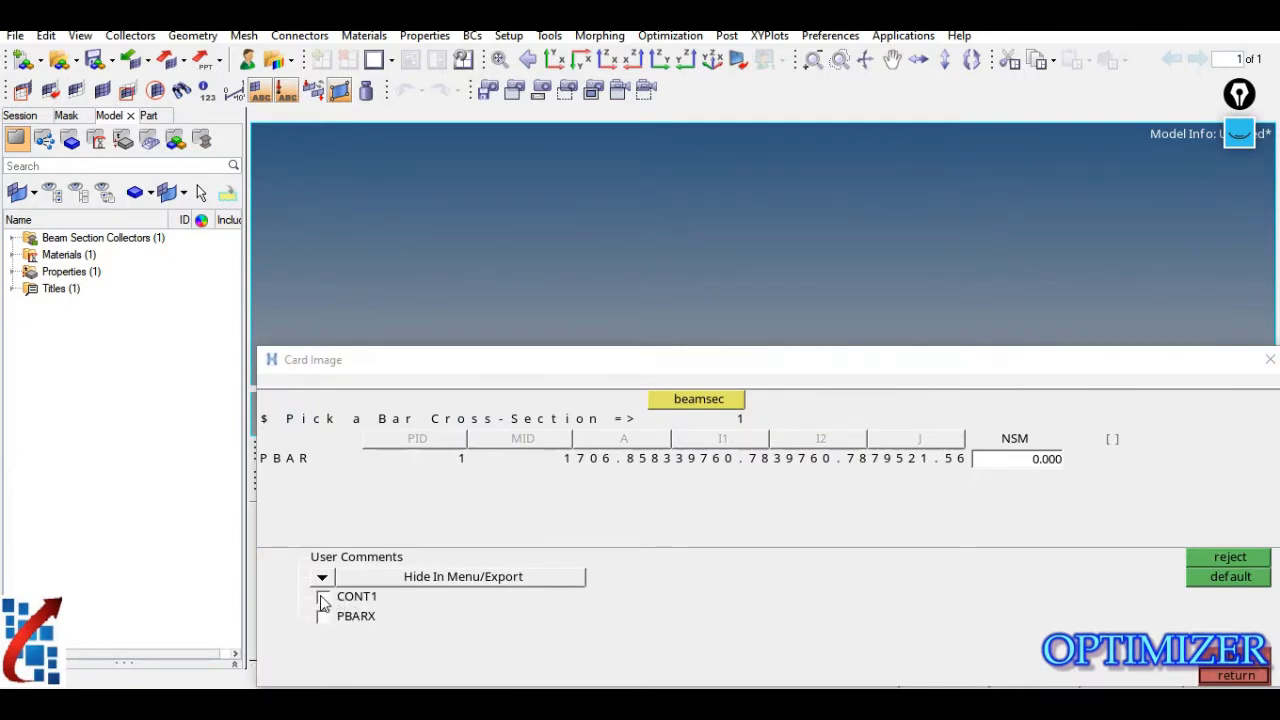
{"action": "left_click", "coordinate": [323, 598]}
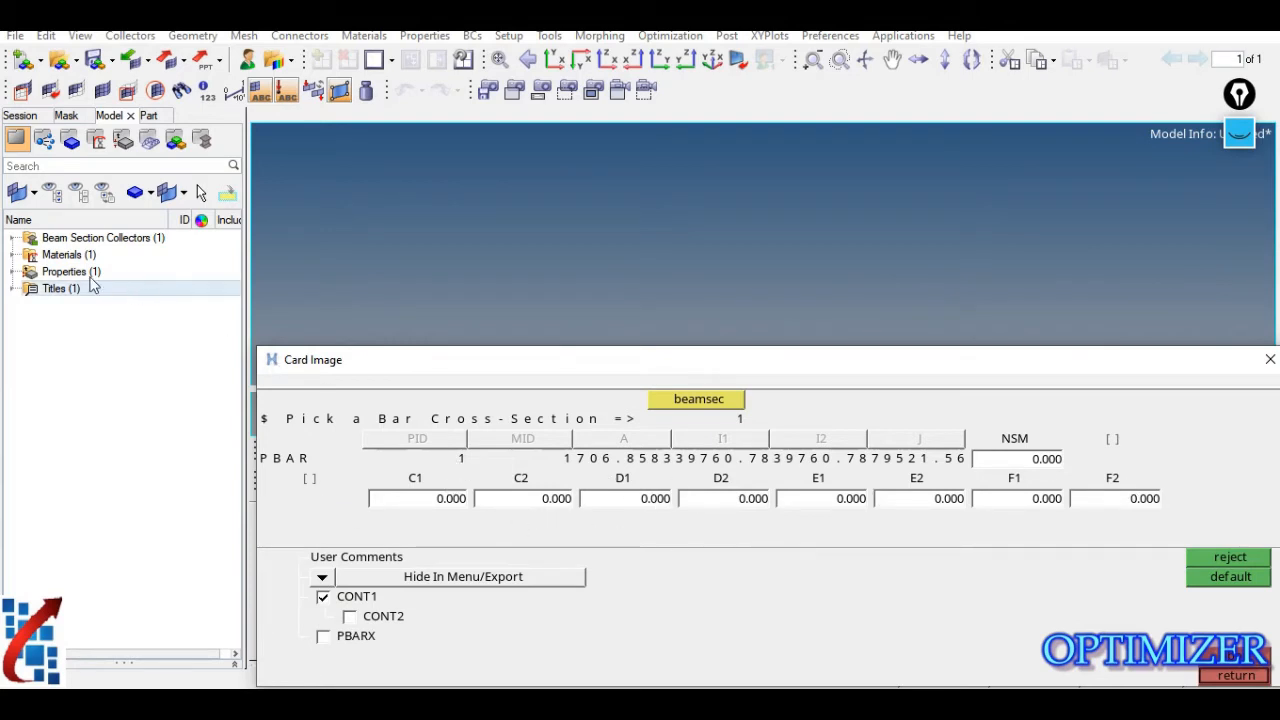
Step: Show the auto1 circle section in HyperBeam and move the property card clear of it to examine its radius and axes
{"action": "left_click", "coordinate": [12, 238]}
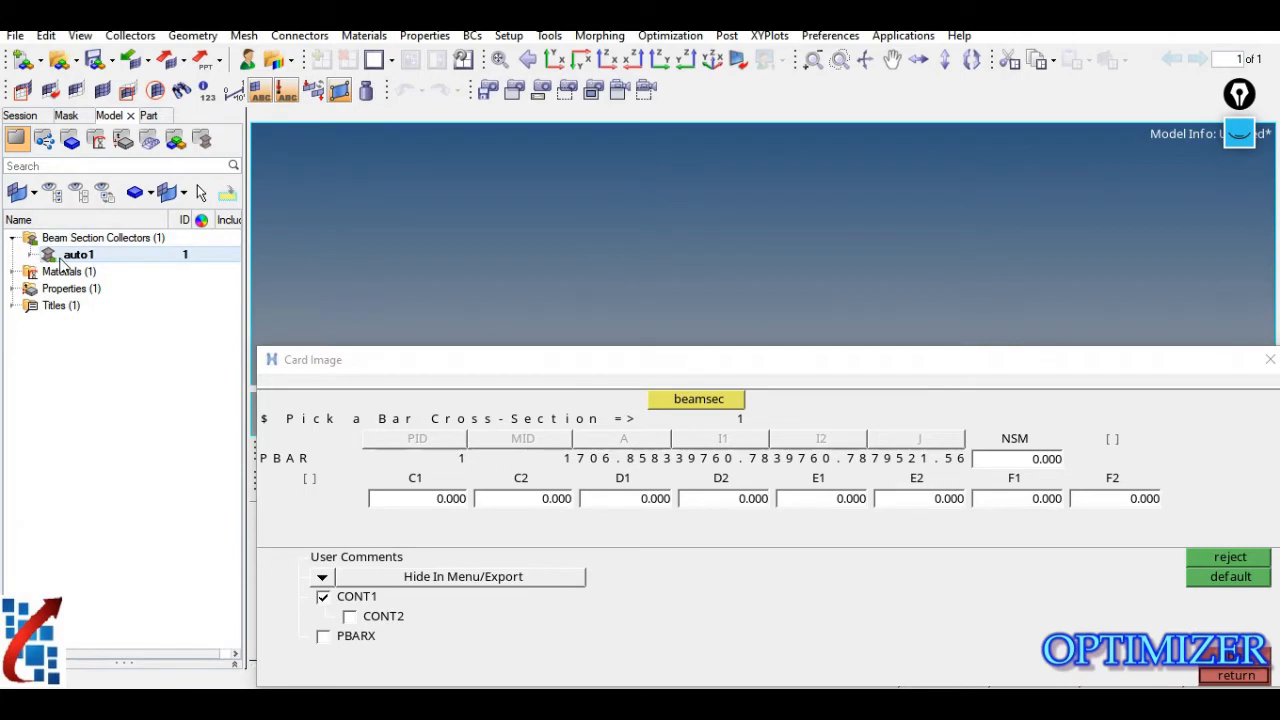
{"action": "left_click", "coordinate": [70, 257]}
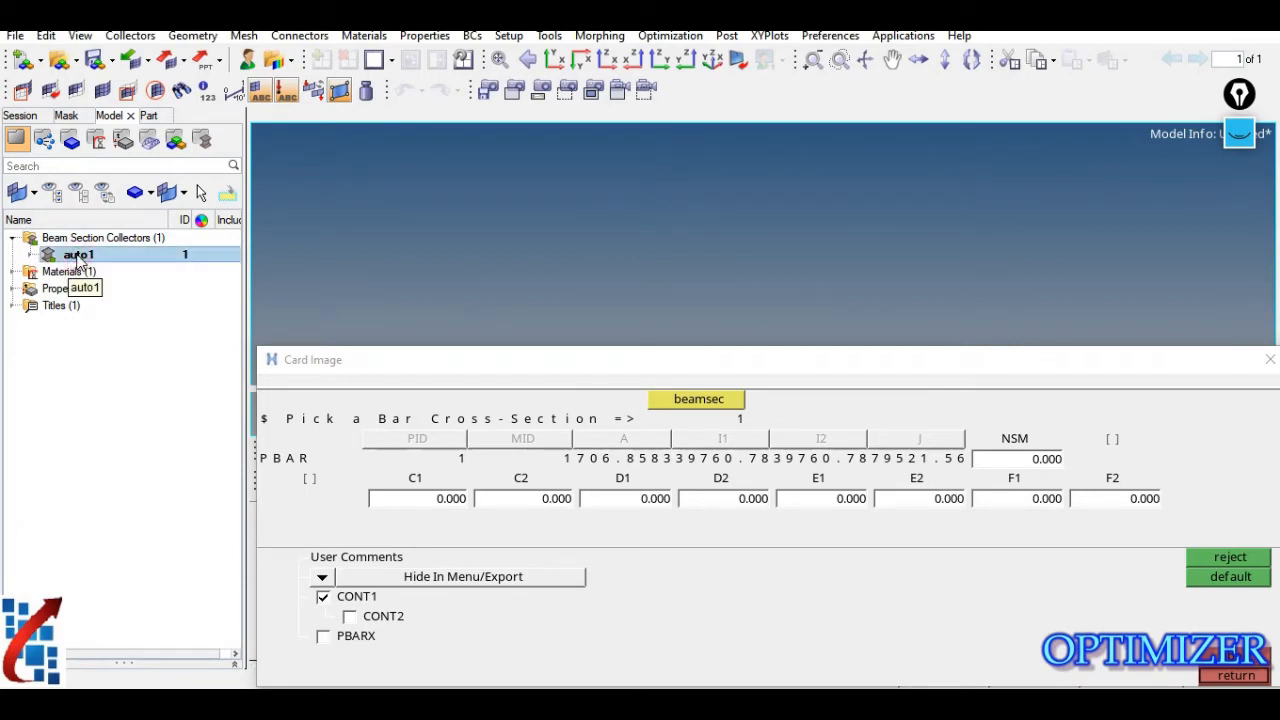
{"action": "left_click", "coordinate": [78, 242]}
{"action": "double_click", "coordinate": [82, 255]}
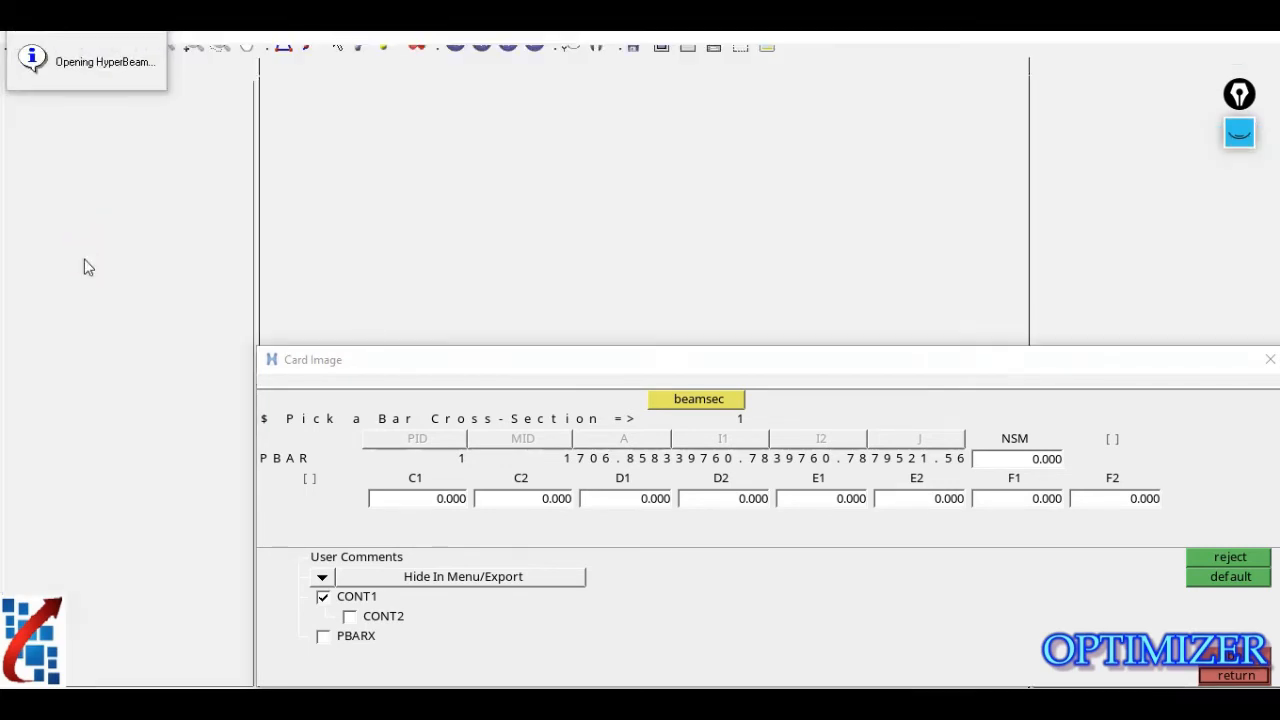
{"action": "left_click_drag", "start_coordinate": [654, 369], "coordinate": [617, 574]}
{"action": "left_click", "coordinate": [1239, 132]}
{"action": "mouse_move", "coordinate": [657, 217]}
{"action": "left_mouse_down"}
{"action": "mouse_move", "coordinate": [668, 206]}
{"action": "mouse_move", "coordinate": [765, 215]}
{"action": "left_mouse_up"}
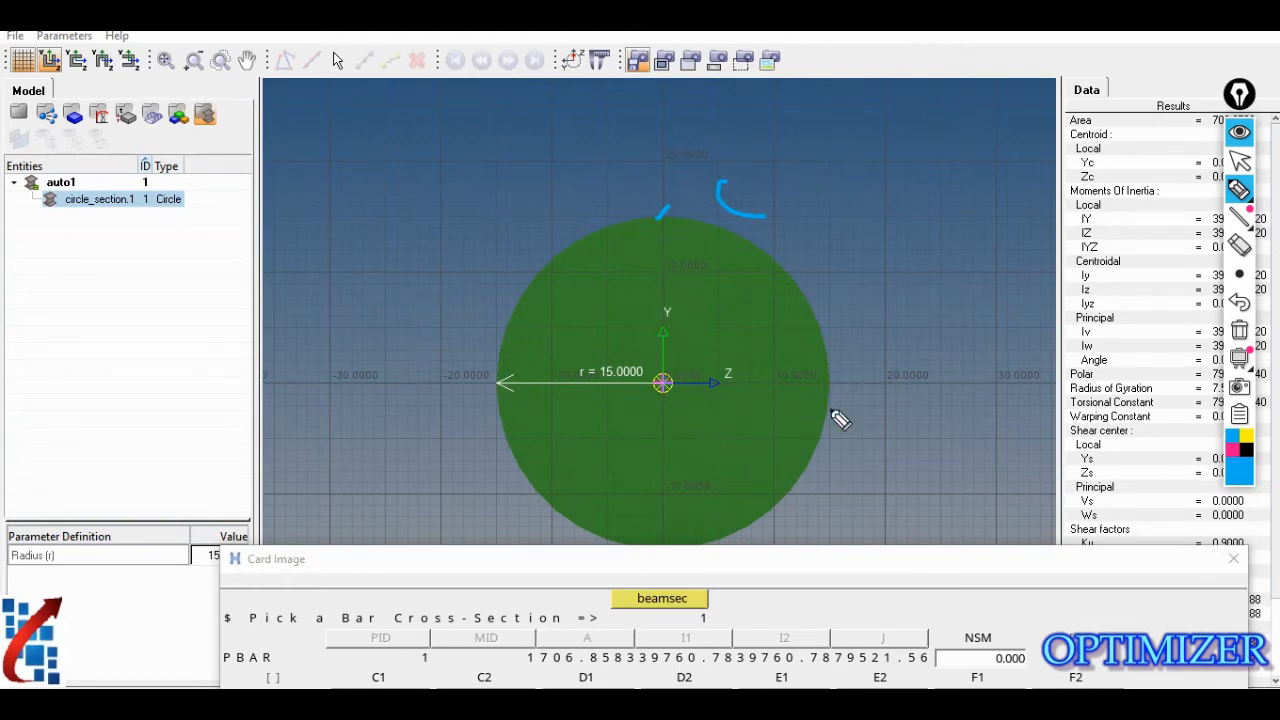
{"action": "mouse_move", "coordinate": [785, 172]}
{"action": "left_mouse_down"}
{"action": "mouse_move", "coordinate": [790, 200]}
{"action": "mouse_move", "coordinate": [822, 190]}
{"action": "mouse_move", "coordinate": [832, 165]}
{"action": "left_mouse_up"}
{"action": "left_click_drag", "start_coordinate": [857, 160], "coordinate": [856, 166]}
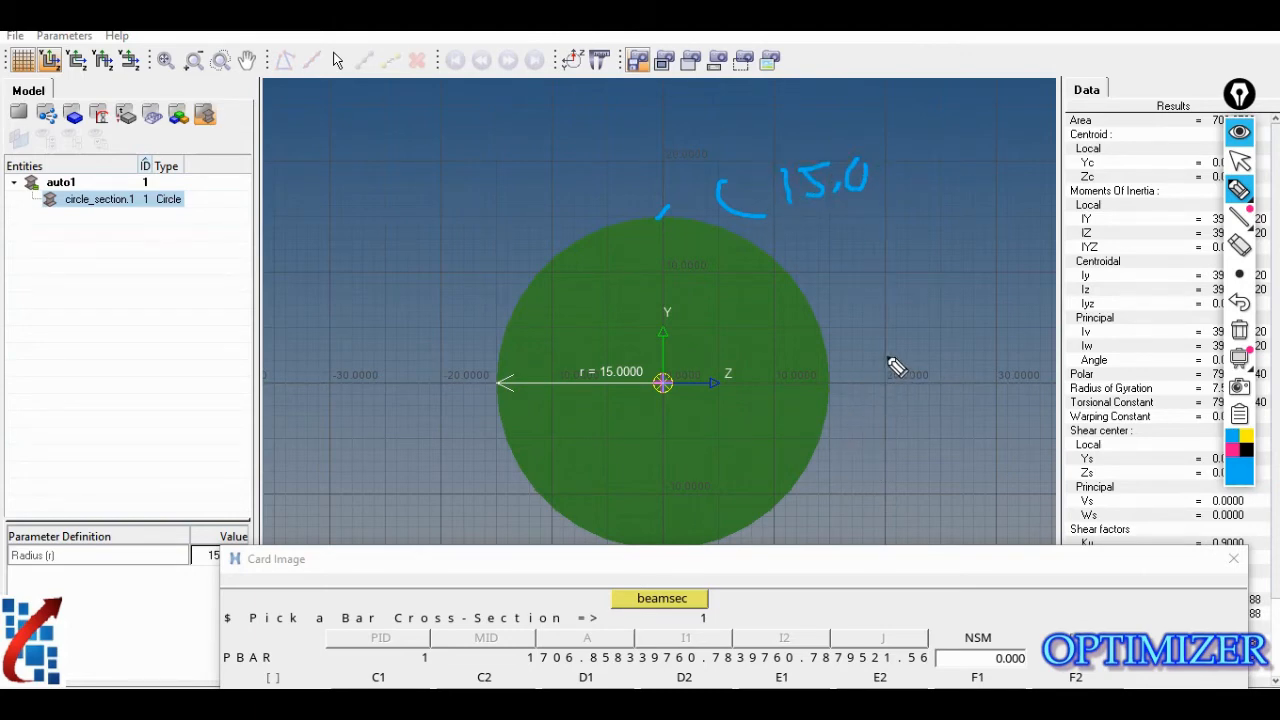
{"action": "left_click_drag", "start_coordinate": [898, 343], "coordinate": [905, 364]}
{"action": "left_click_drag", "start_coordinate": [924, 361], "coordinate": [921, 368]}
{"action": "left_click_drag", "start_coordinate": [953, 323], "coordinate": [975, 350]}
{"action": "left_click_drag", "start_coordinate": [976, 303], "coordinate": [1008, 300]}
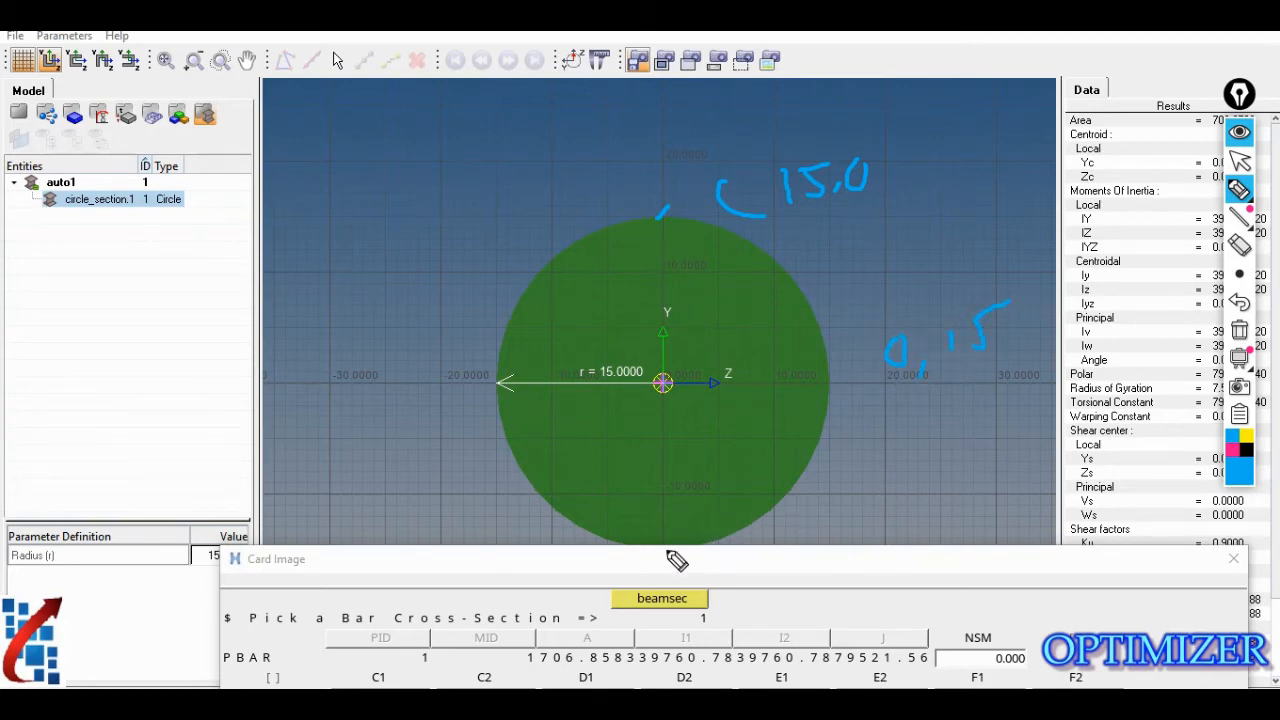
{"action": "mouse_move", "coordinate": [749, 509]}
{"action": "left_mouse_down"}
{"action": "mouse_move", "coordinate": [806, 500]}
{"action": "mouse_move", "coordinate": [816, 470]}
{"action": "mouse_move", "coordinate": [829, 487]}
{"action": "left_mouse_up"}
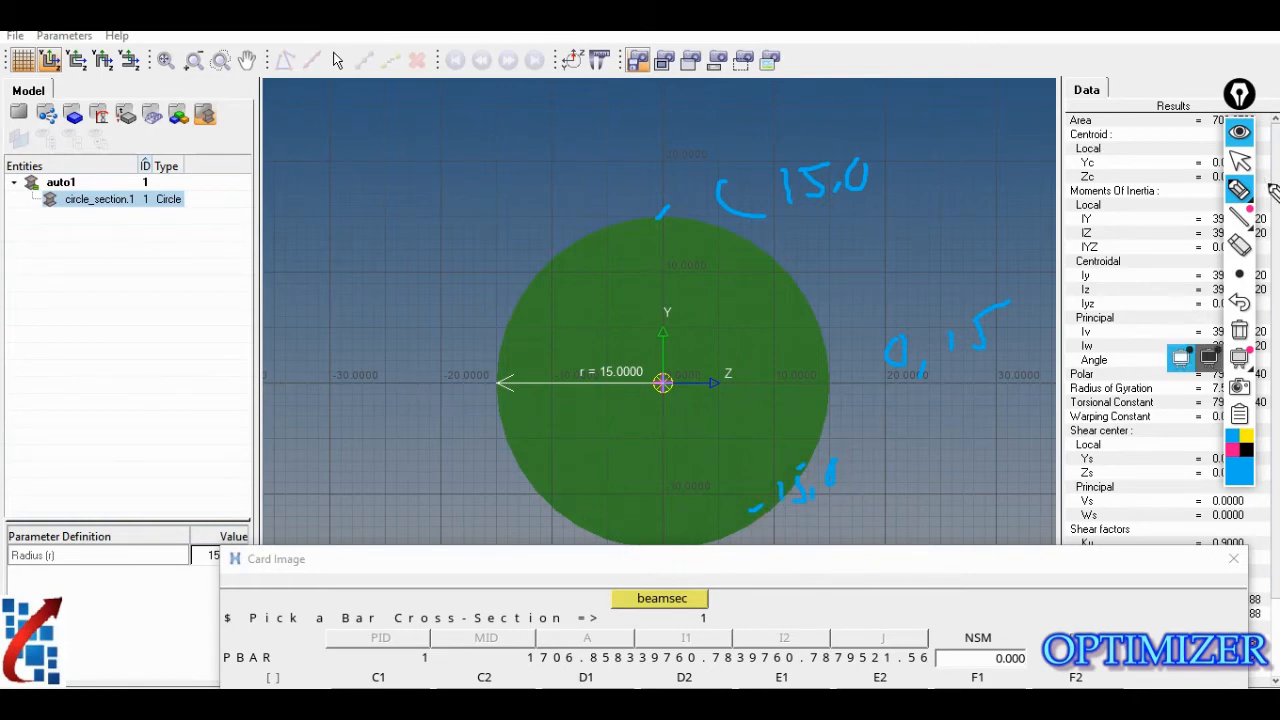
{"action": "left_click", "coordinate": [1239, 131]}
Step: Enter the PBAR stress recovery coordinates C1 = 15, C2 = 0, D1 = 0 and D2 = 15
{"action": "left_click_drag", "start_coordinate": [711, 567], "coordinate": [688, 400]}
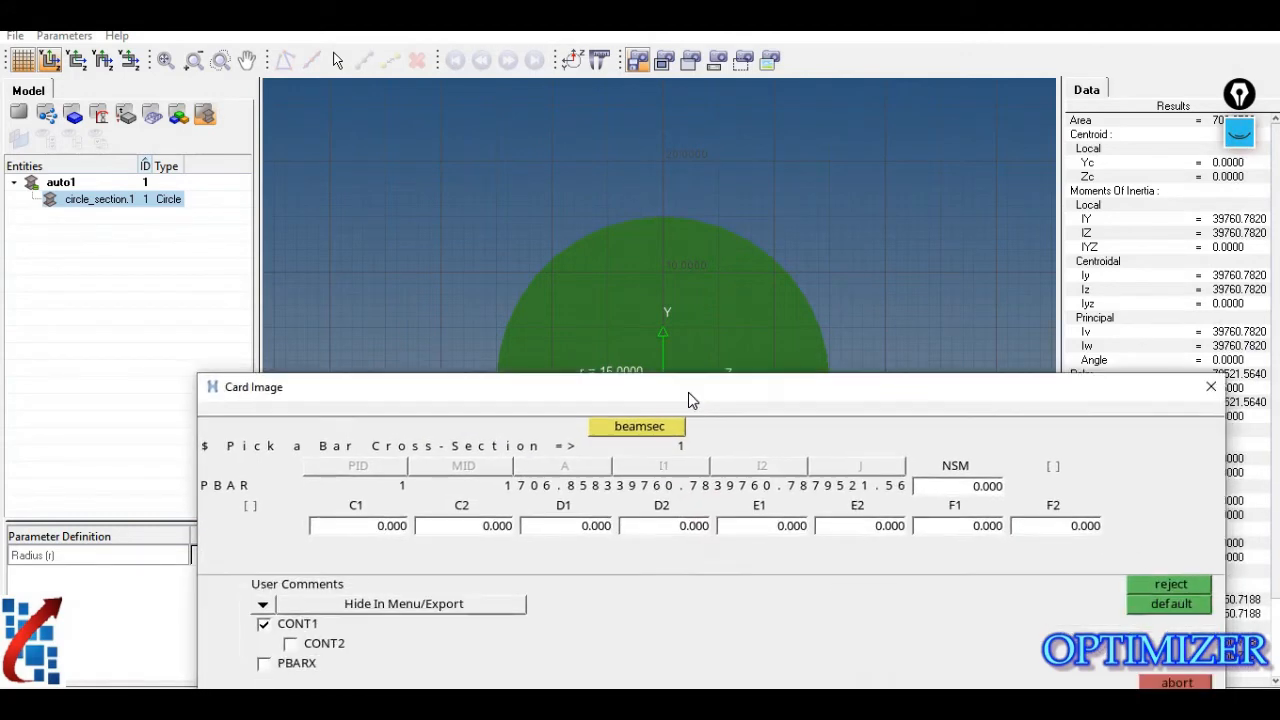
{"action": "left_click", "coordinate": [385, 537]}
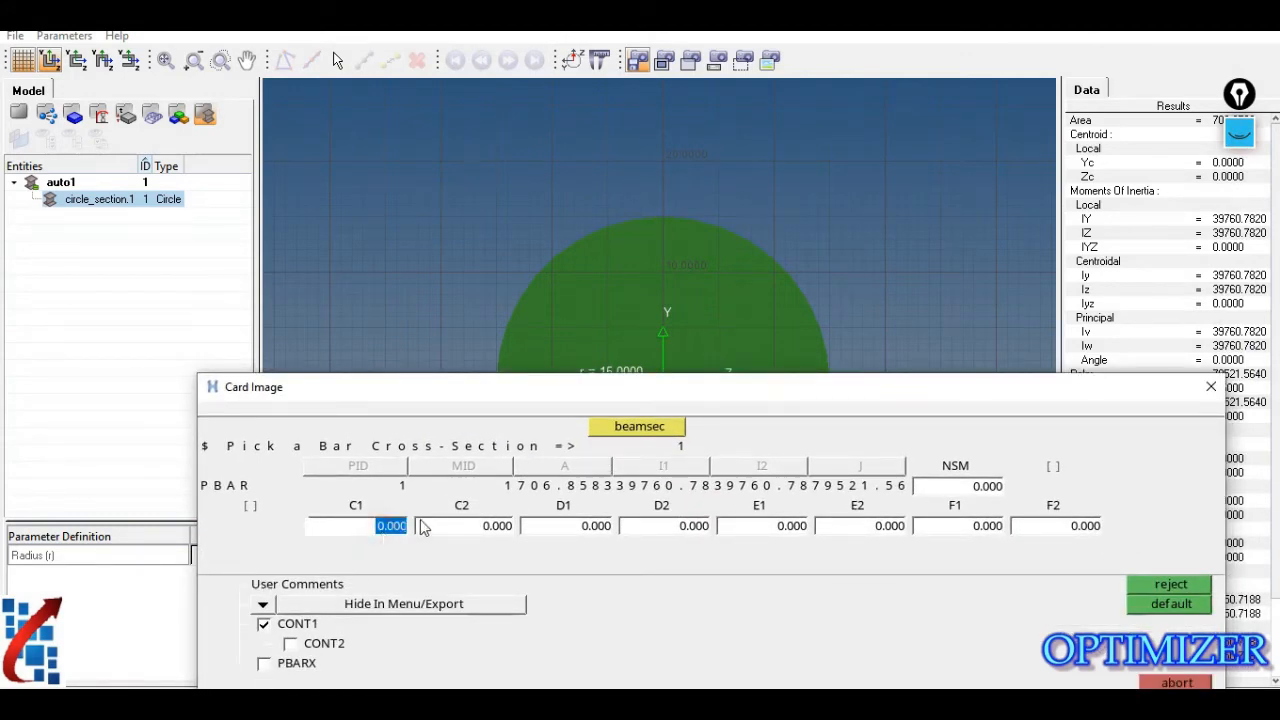
{"action": "left_click", "coordinate": [1239, 133]}
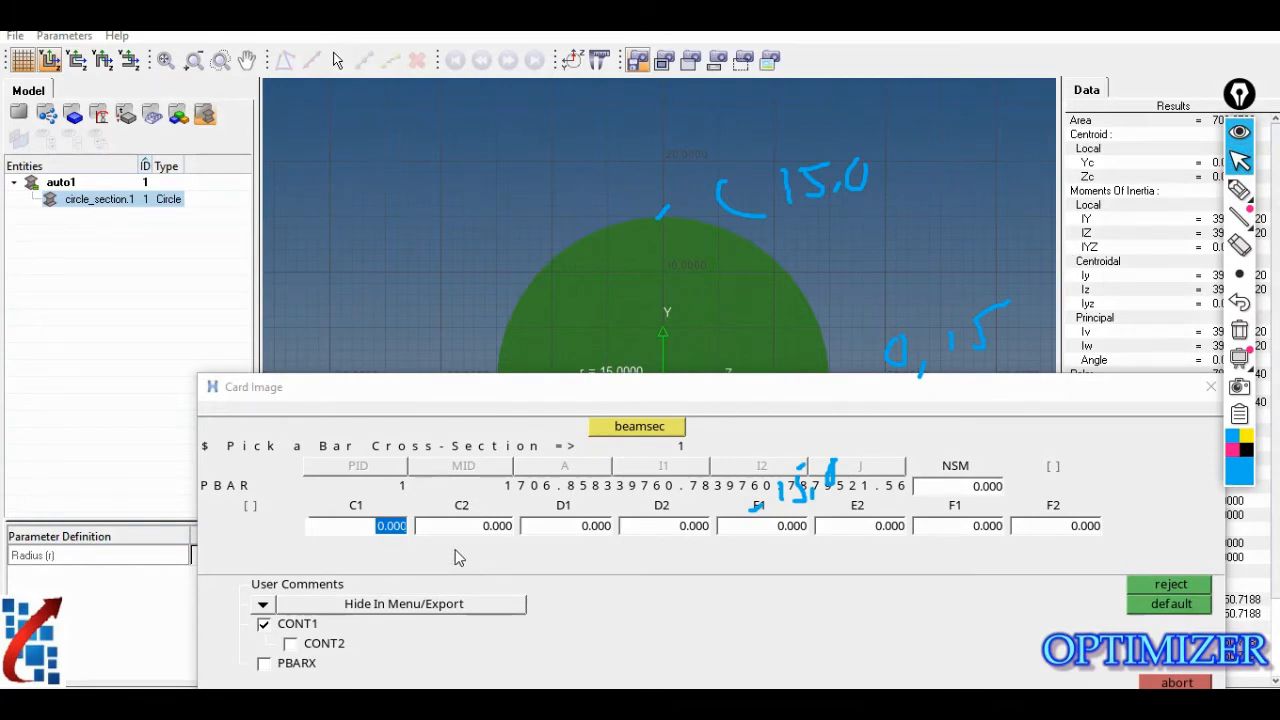
{"action": "left_click", "coordinate": [395, 528]}
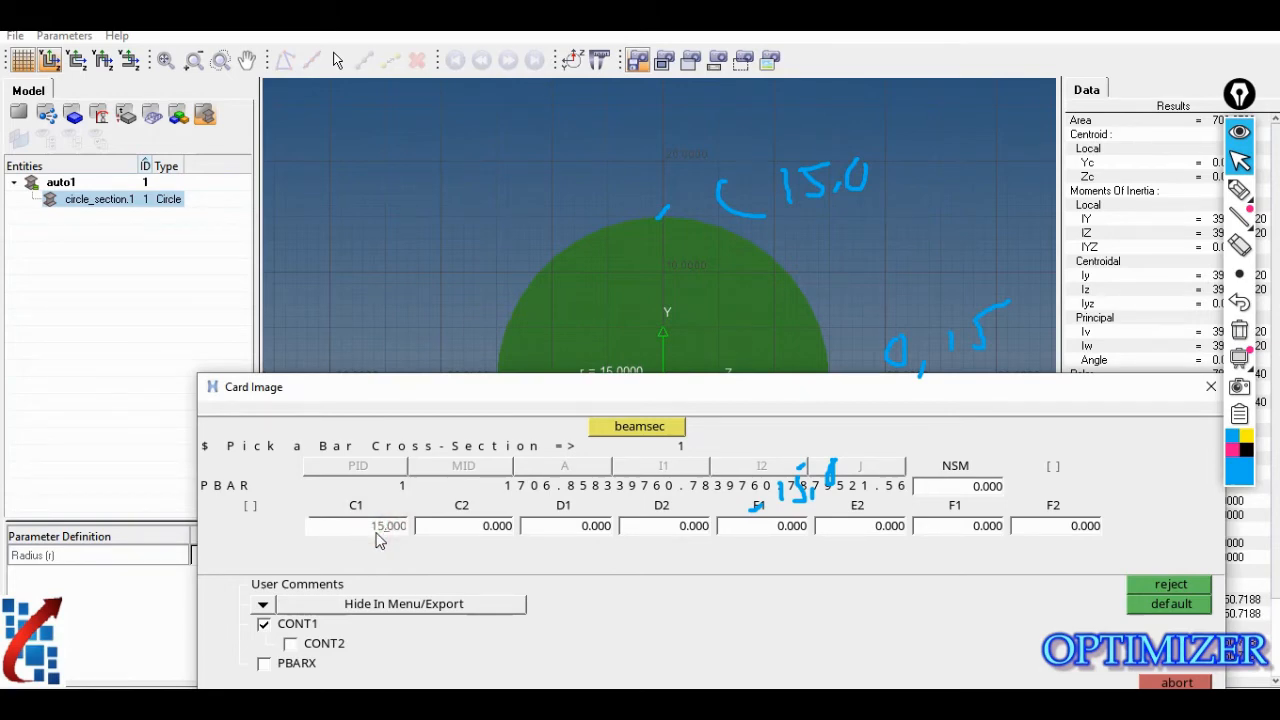
{"action": "key", "text": "Tab"}
{"action": "type", "text": "0"}
{"action": "key", "text": "Tab"}
{"action": "type", "text": "15"}
{"action": "key", "text": "Tab"}
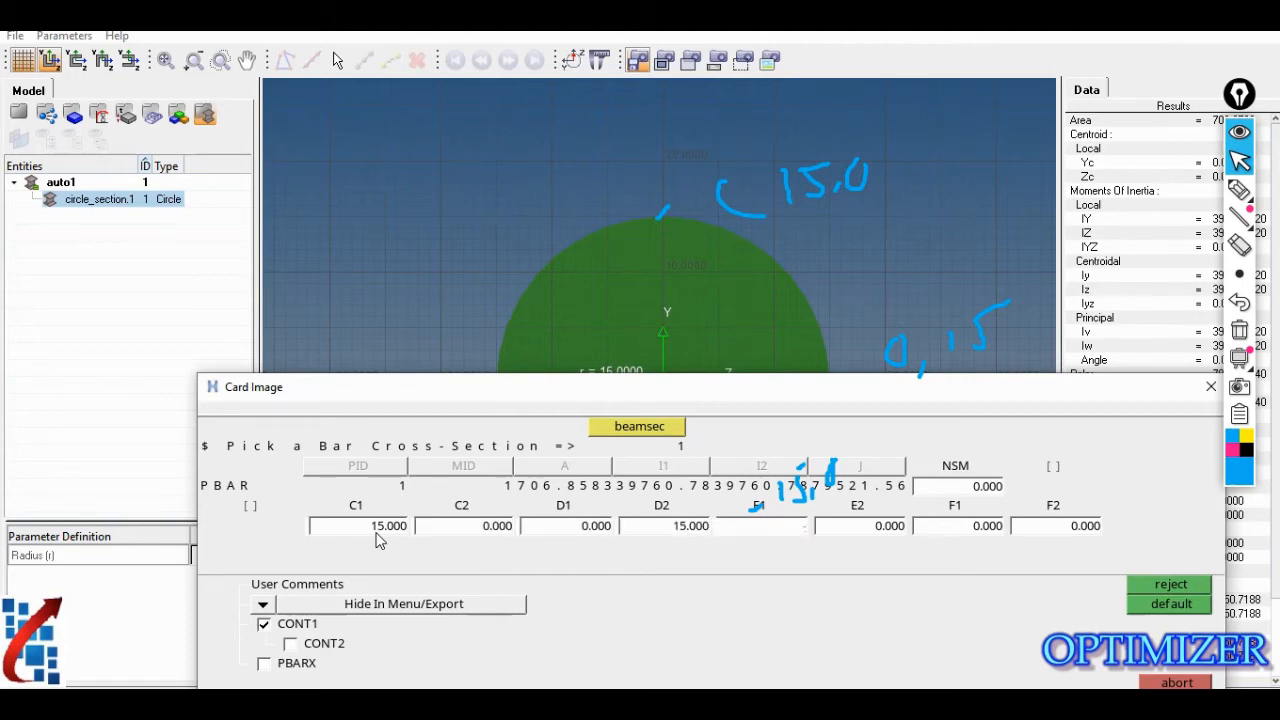
Step: Set stress recovery coordinates E1 and F2 to -15, leaving E2 and F1 at 0, and close the property card
{"action": "type", "text": "-15"}
{"action": "key", "text": "Tab"}
{"action": "key", "text": "Tab"}
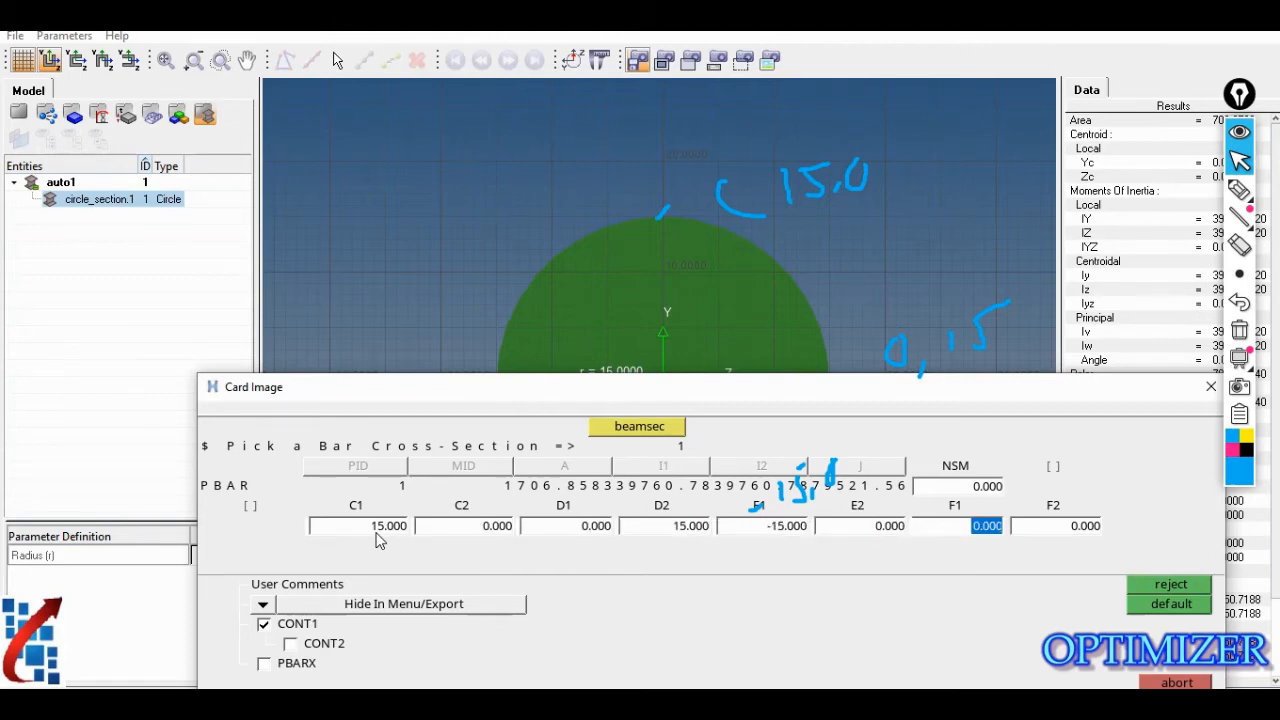
{"action": "key", "text": "Tab"}
{"action": "type", "text": "-15"}
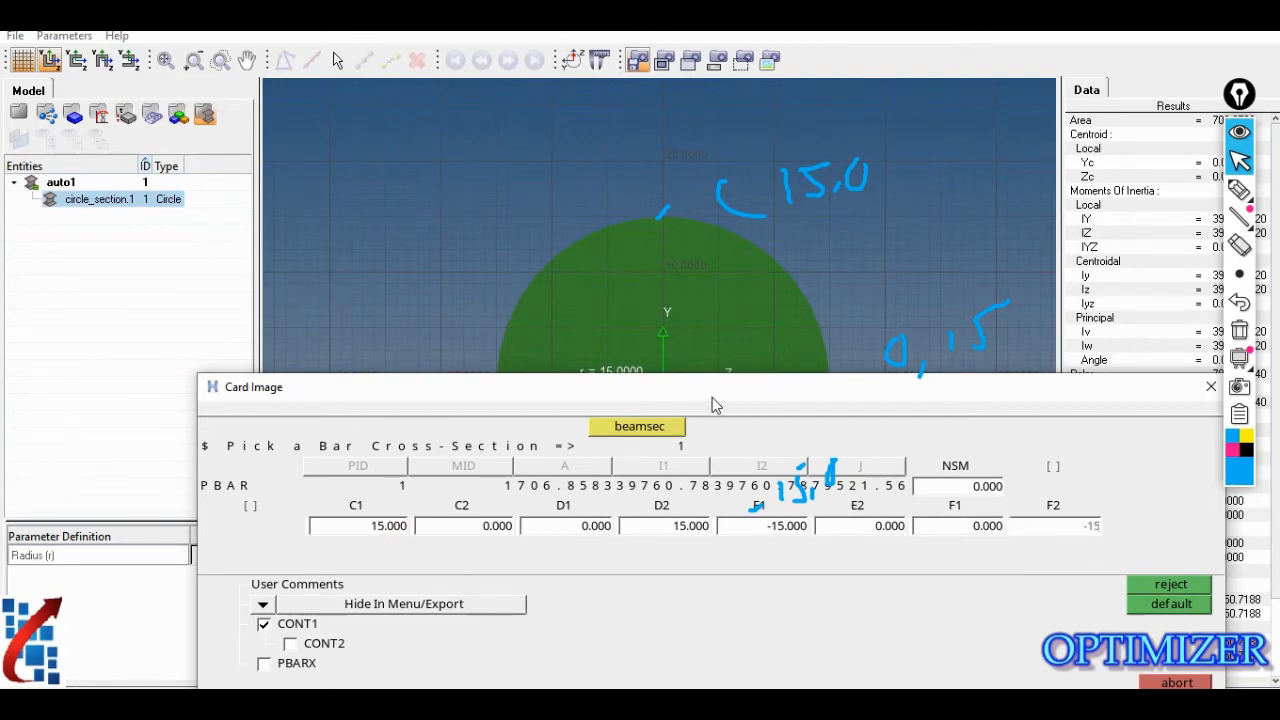
{"action": "left_click_drag", "start_coordinate": [712, 398], "coordinate": [676, 372]}
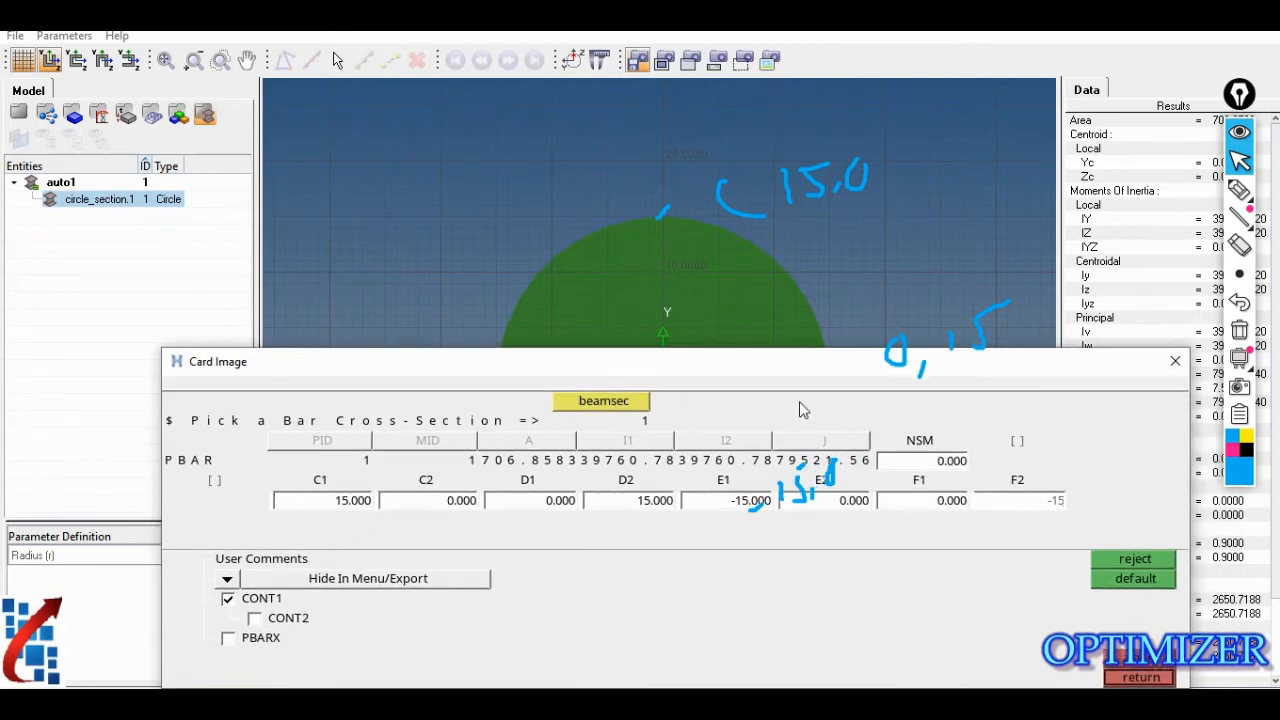
{"action": "left_click", "coordinate": [1125, 680]}
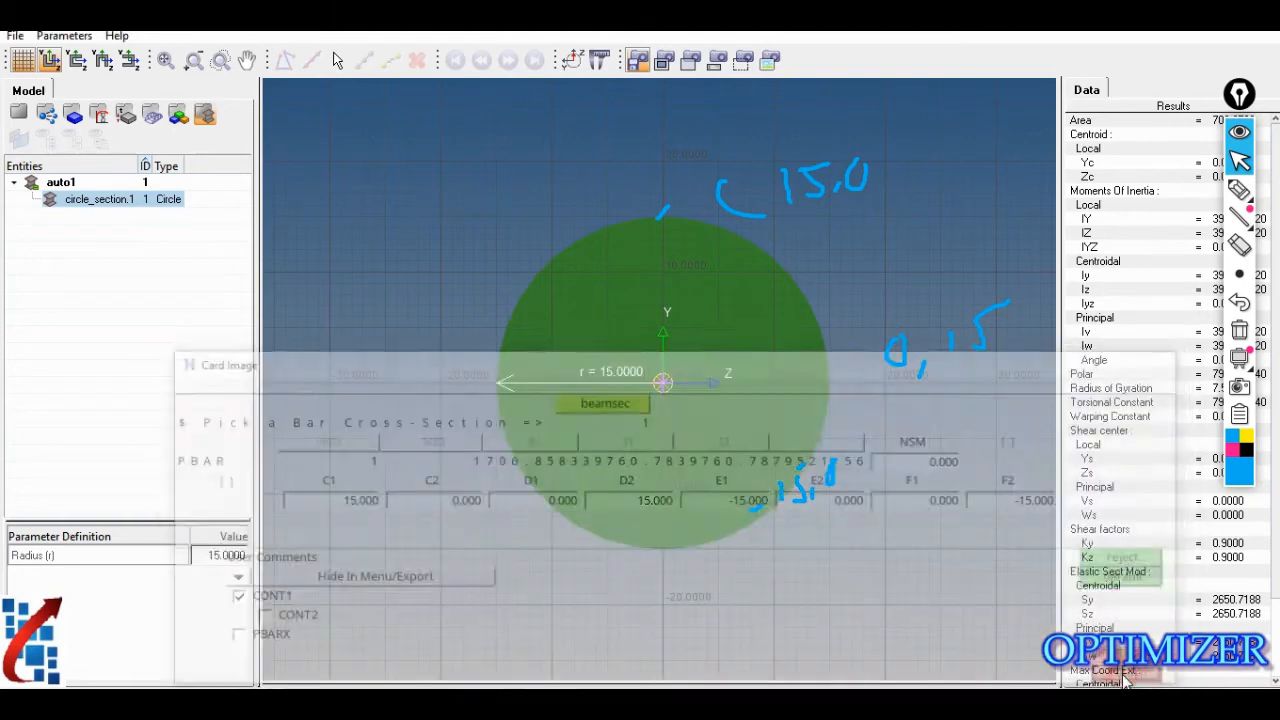
Step: Leave the section editor and the property panel, and switch to the Geom tools
{"action": "left_click", "coordinate": [18, 112]}
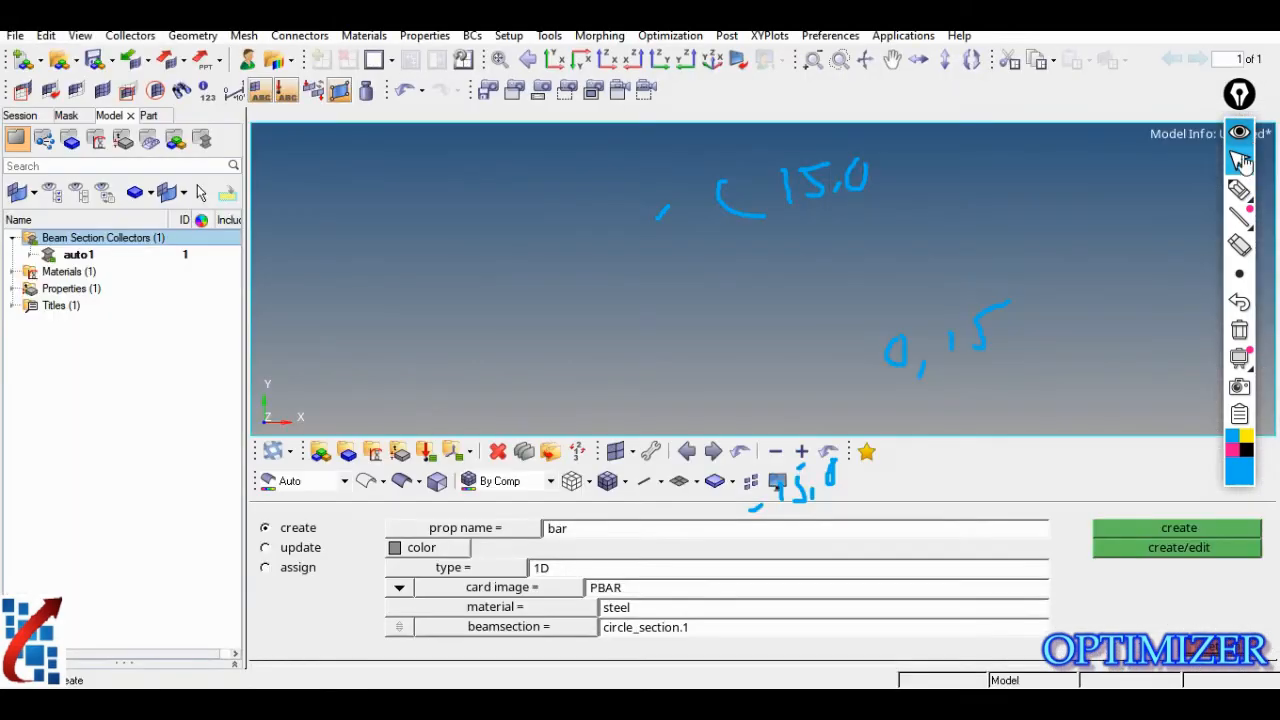
{"action": "left_click", "coordinate": [1240, 160]}
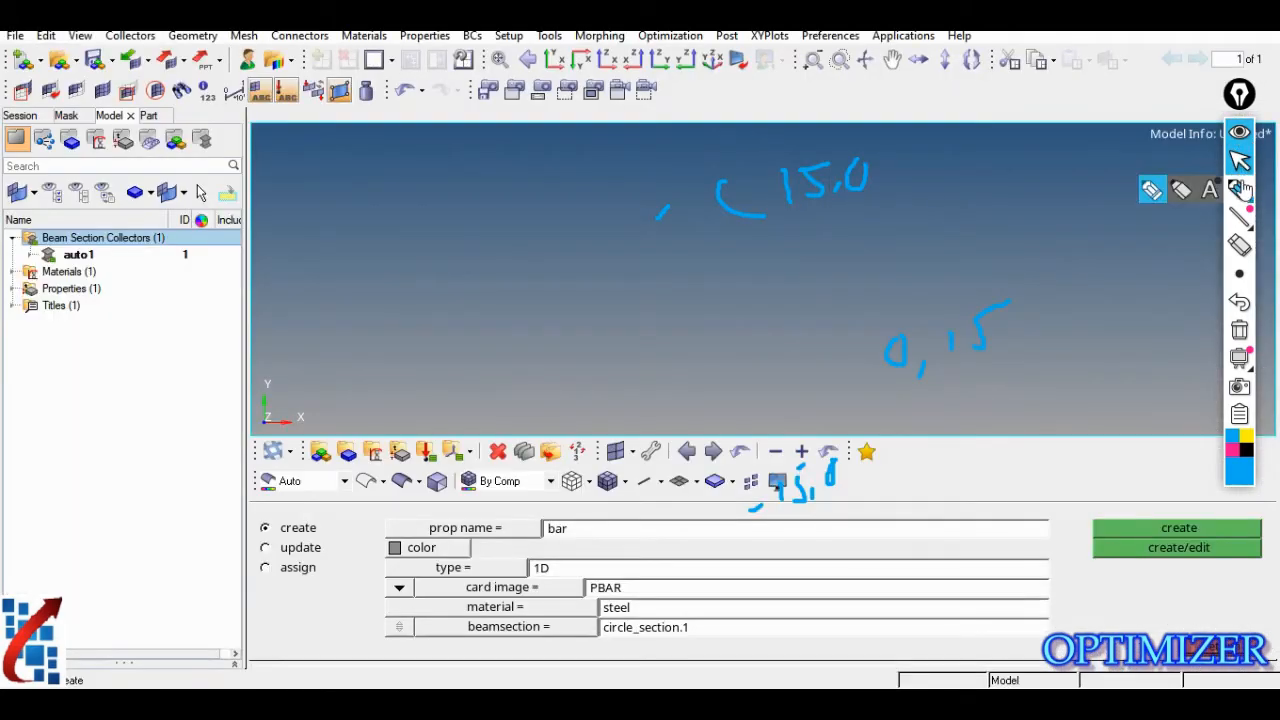
{"action": "left_click", "coordinate": [1240, 330]}
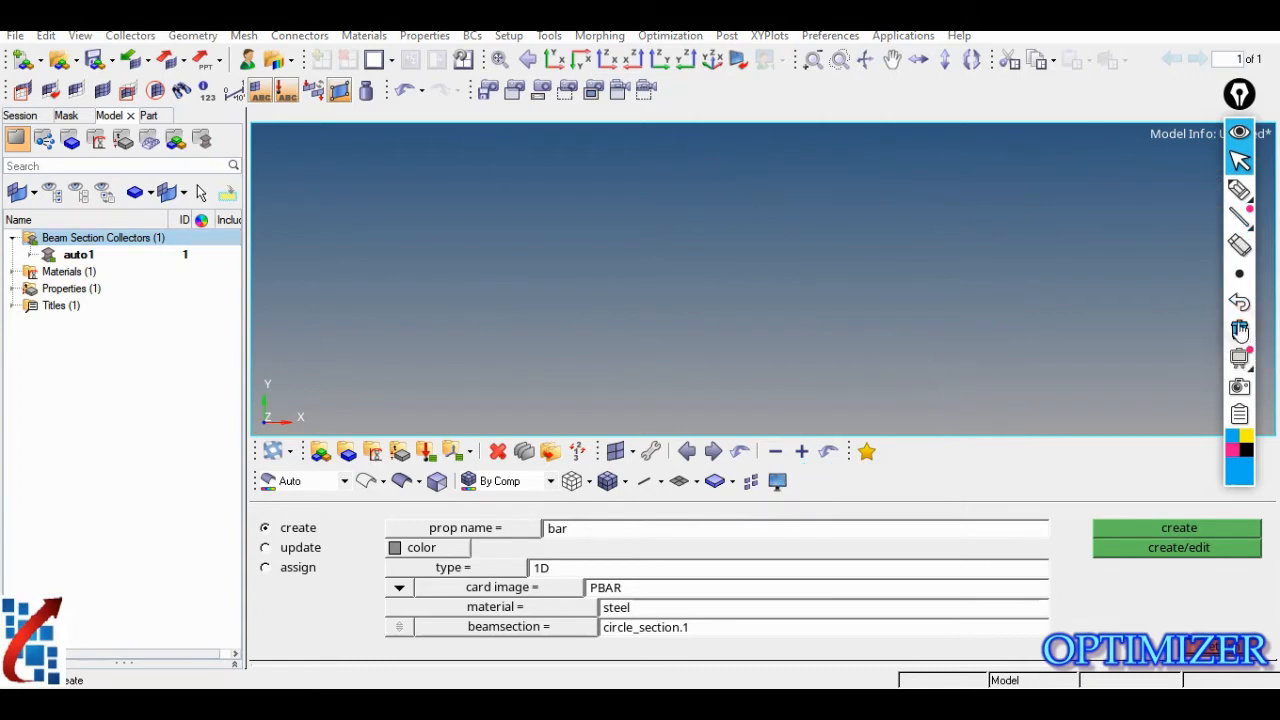
{"action": "left_click", "coordinate": [1238, 216]}
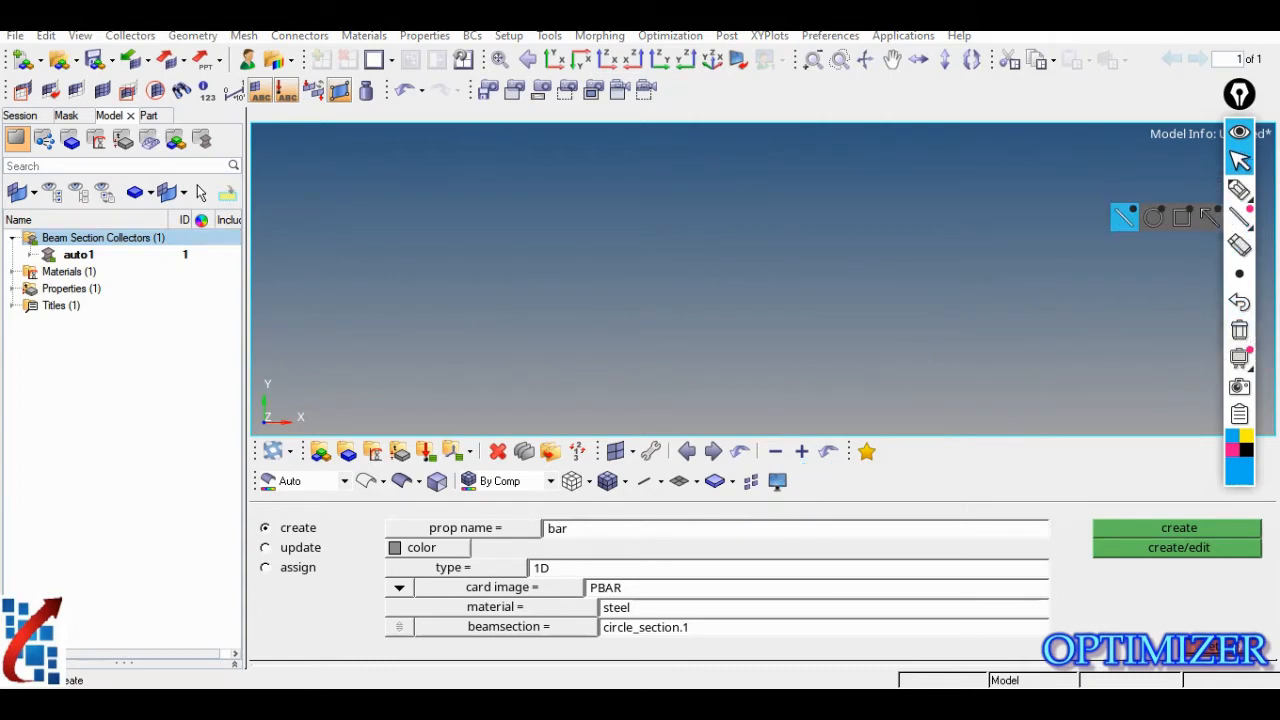
{"action": "left_click", "coordinate": [1213, 647]}
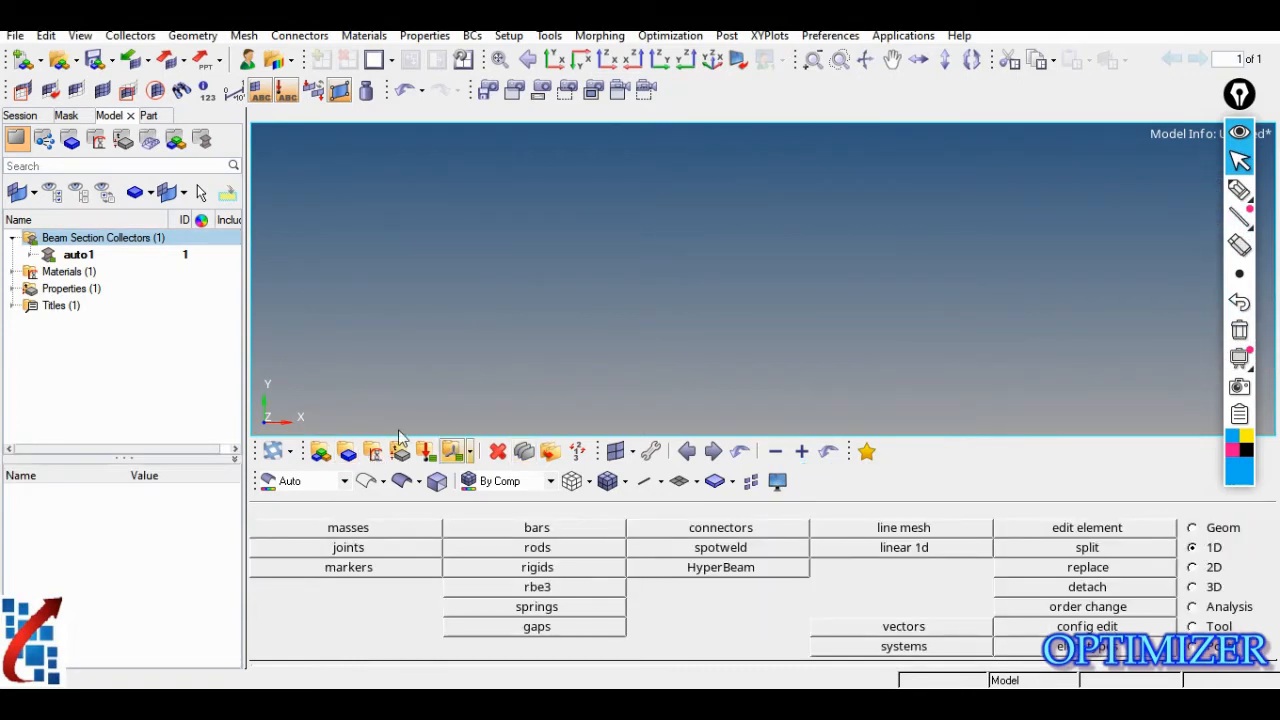
{"action": "left_click", "coordinate": [1192, 527]}
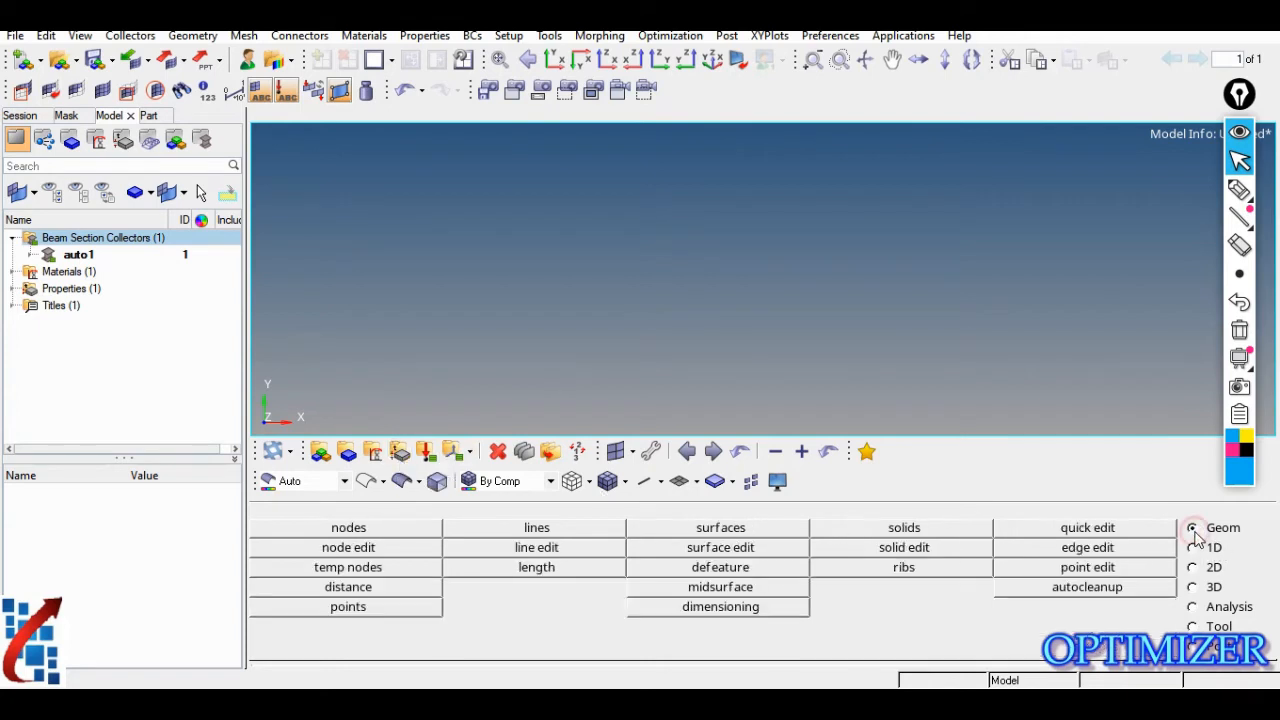
{"action": "left_click", "coordinate": [1239, 189]}
{"action": "mouse_move", "coordinate": [608, 216]}
{"action": "left_mouse_down"}
{"action": "mouse_move", "coordinate": [610, 312]}
{"action": "mouse_move", "coordinate": [955, 275]}
{"action": "left_mouse_up"}
{"action": "mouse_move", "coordinate": [948, 178]}
{"action": "left_mouse_down"}
{"action": "mouse_move", "coordinate": [955, 275]}
{"action": "mouse_move", "coordinate": [970, 246]}
{"action": "left_mouse_up"}
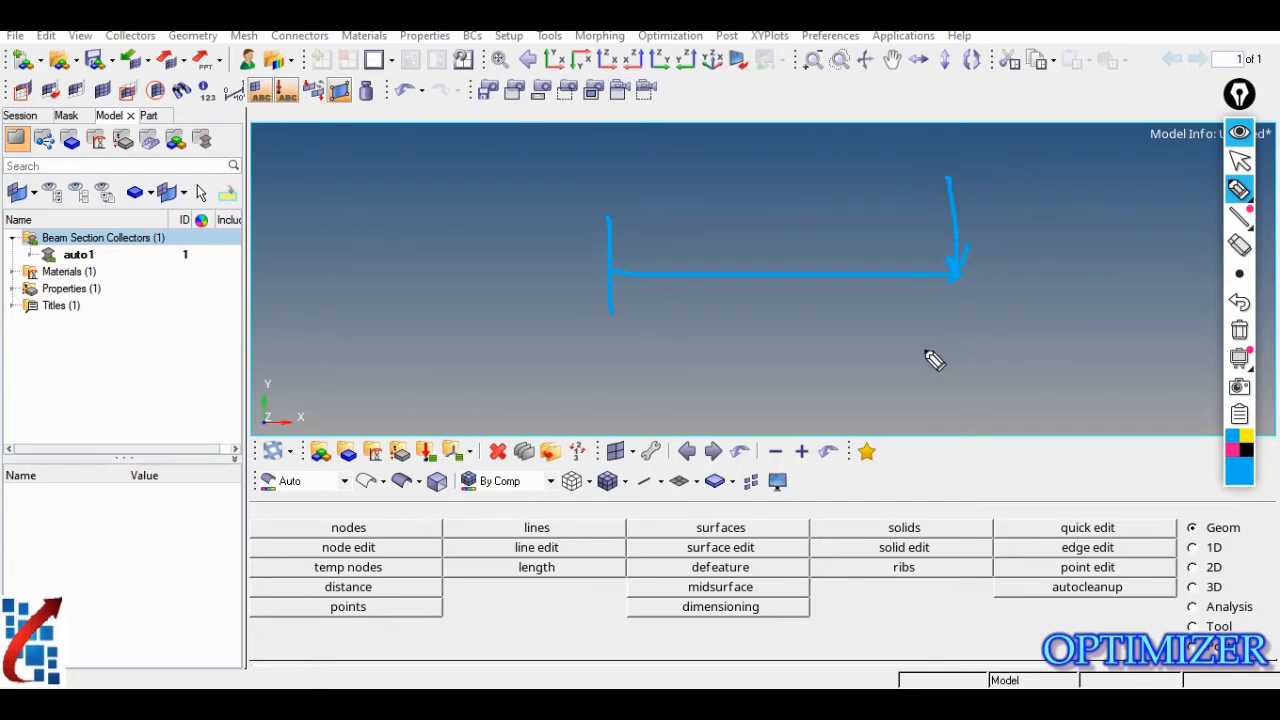
{"action": "left_click_drag", "start_coordinate": [626, 355], "coordinate": [951, 348]}
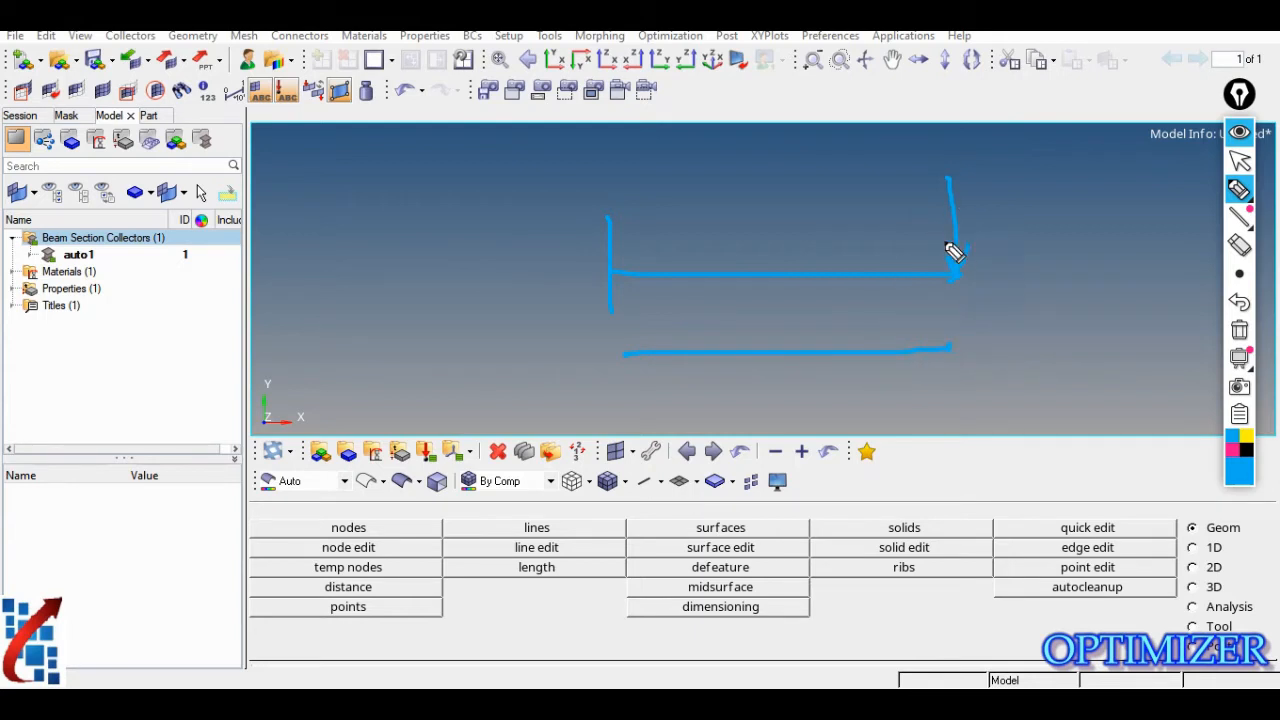
{"action": "mouse_move", "coordinate": [909, 266]}
{"action": "left_mouse_down"}
{"action": "mouse_move", "coordinate": [910, 289]}
{"action": "mouse_move", "coordinate": [684, 280]}
{"action": "left_mouse_up"}
{"action": "left_click", "coordinate": [620, 404]}
{"action": "left_click_drag", "start_coordinate": [657, 410], "coordinate": [958, 407]}
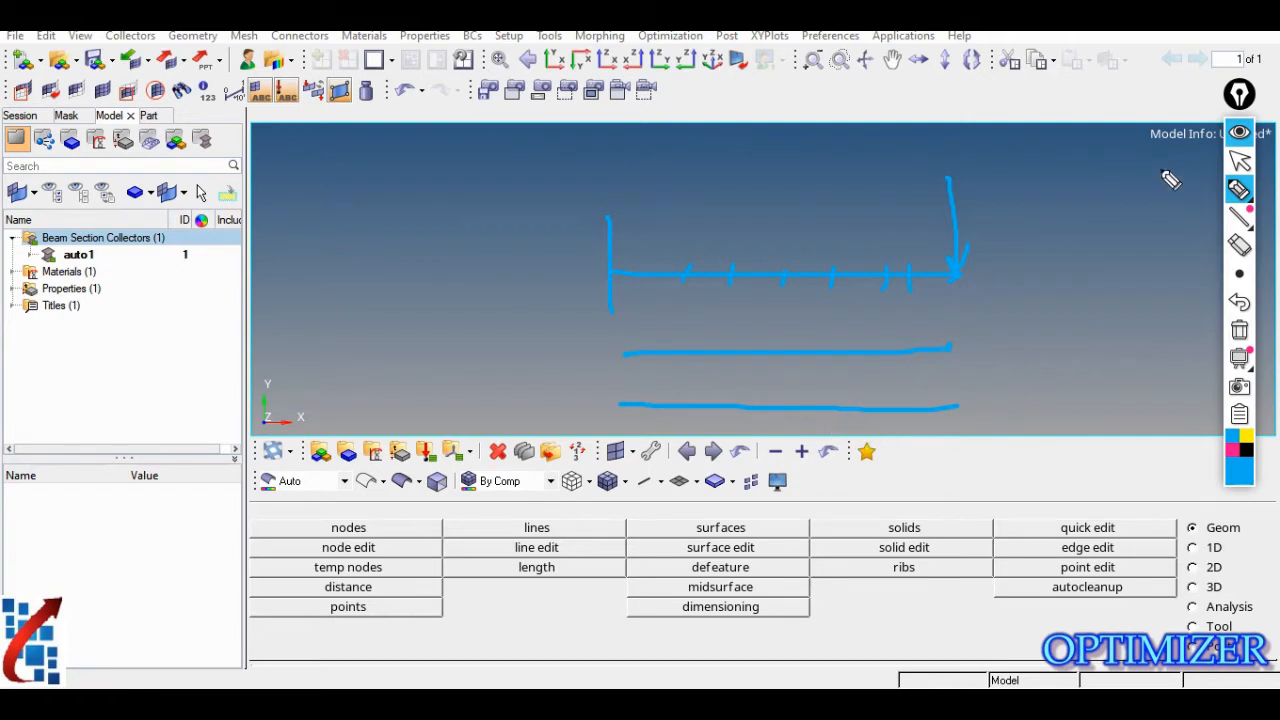
{"action": "left_click", "coordinate": [1240, 331]}
{"action": "left_click", "coordinate": [1240, 135]}
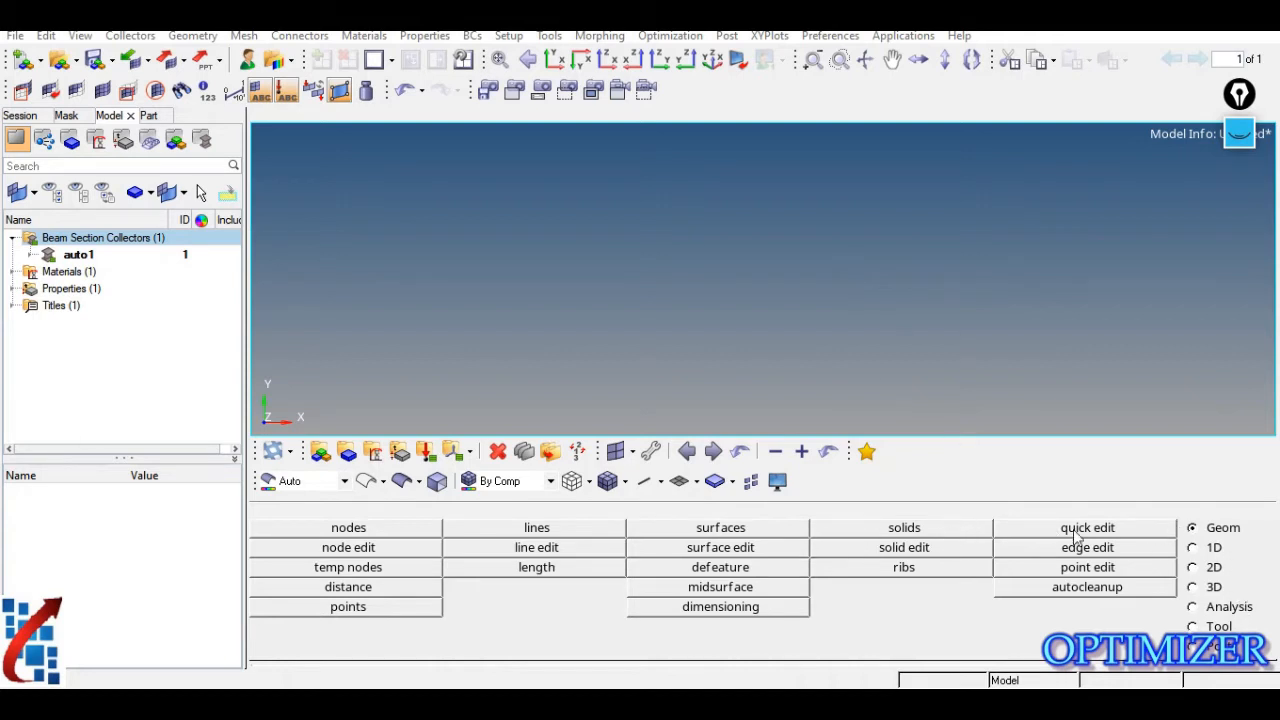
Step: Create the bar's two end nodes at 0, 0, 0 and 500, 0, 0
{"action": "left_click", "coordinate": [391, 531]}
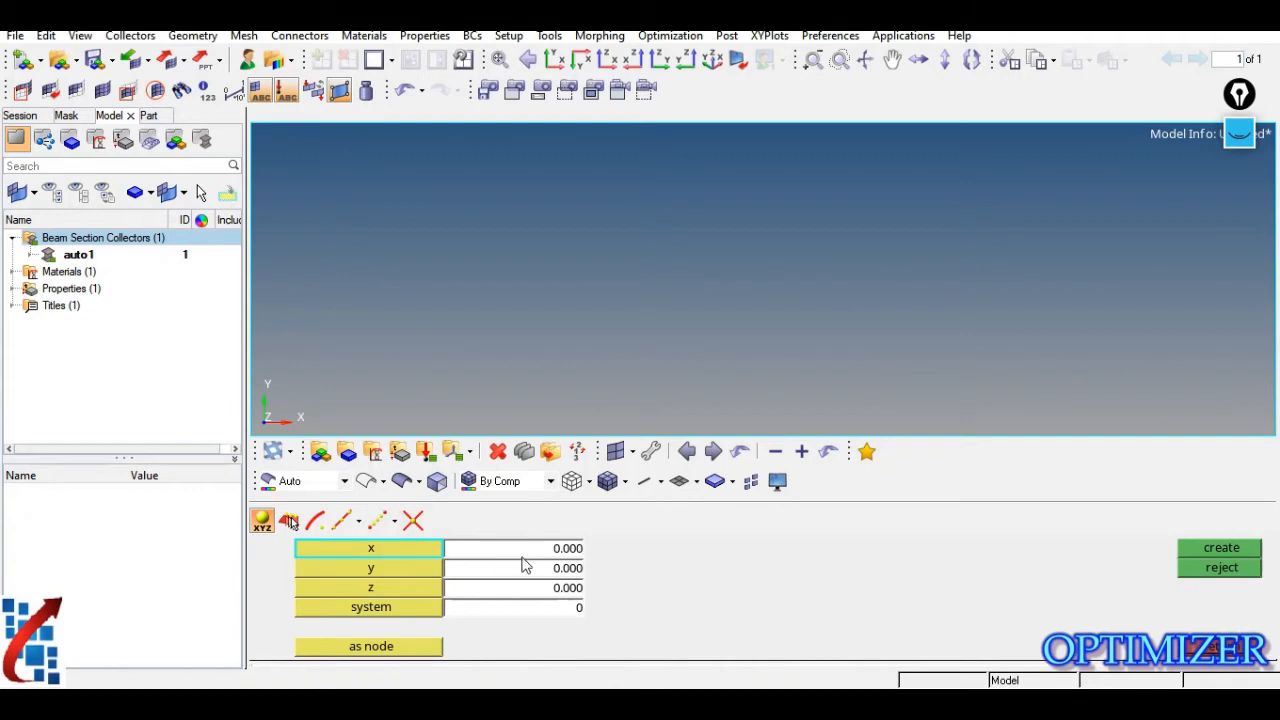
{"action": "left_click", "coordinate": [1222, 550]}
{"action": "left_click", "coordinate": [530, 549]}
{"action": "type", "text": "500"}
{"action": "key", "text": "Return"}
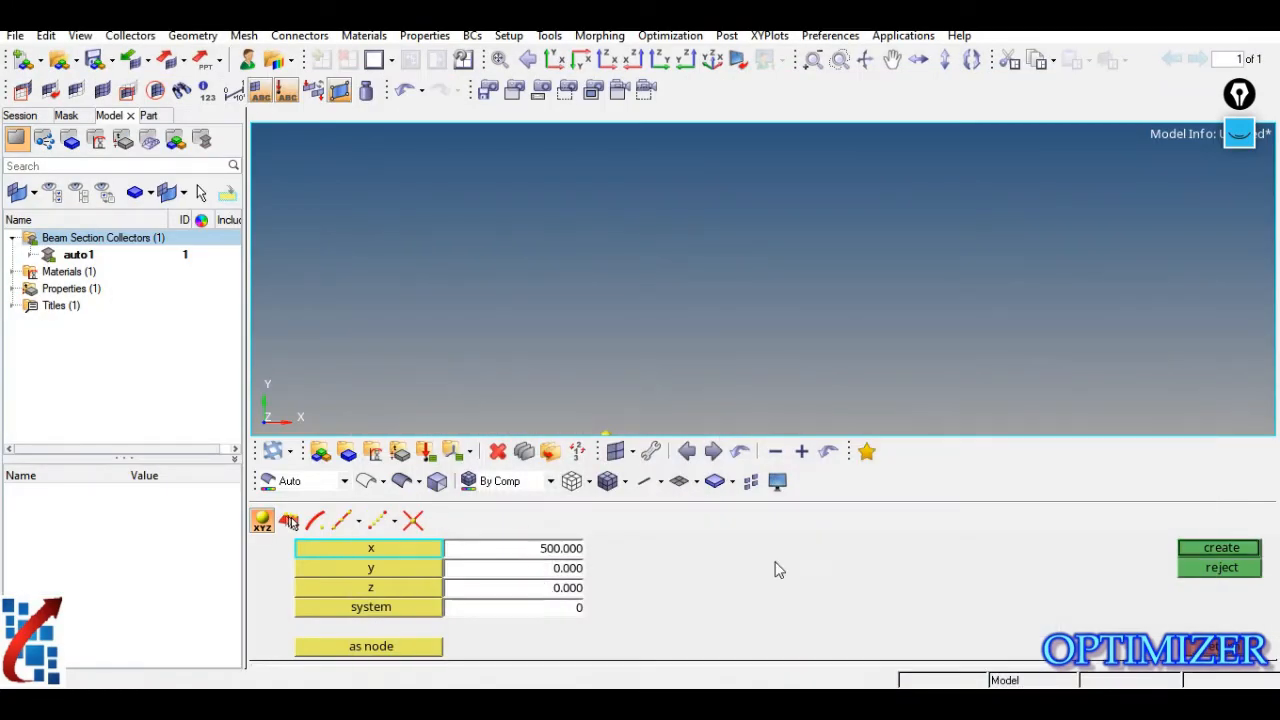
{"action": "left_click", "coordinate": [1245, 550]}
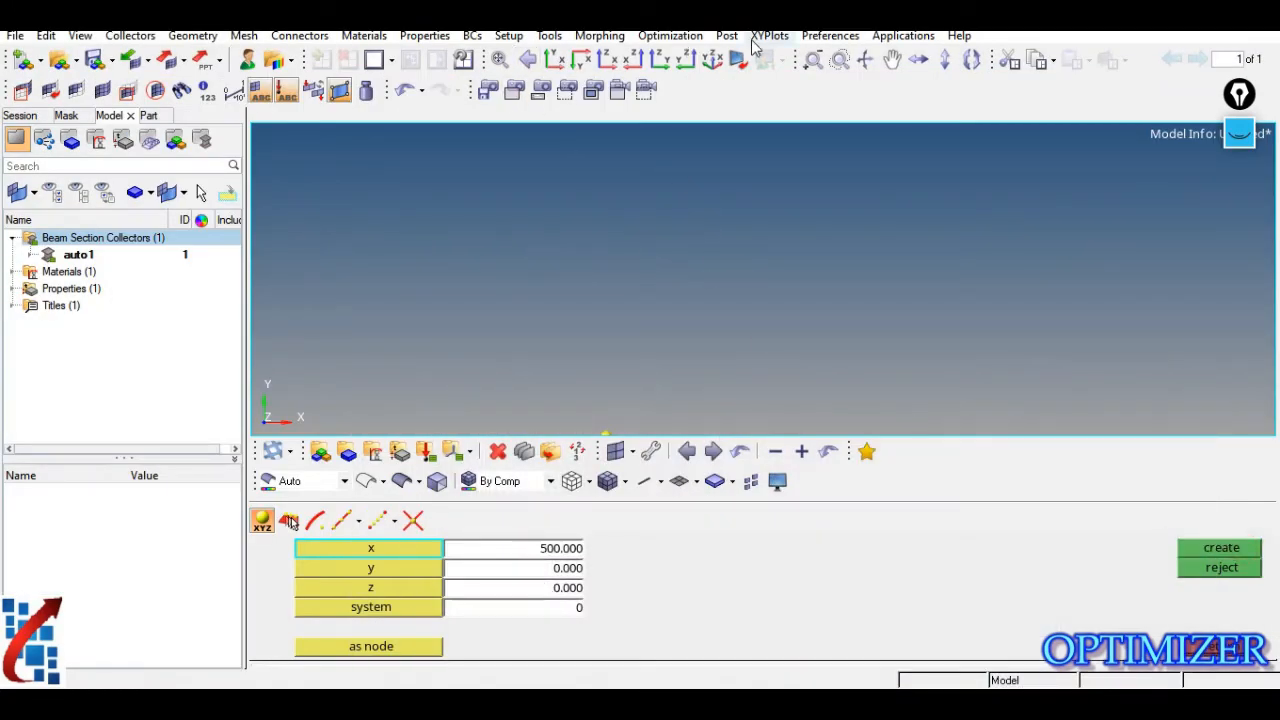
{"action": "left_click", "coordinate": [499, 59]}
{"action": "left_click", "coordinate": [1211, 650]}
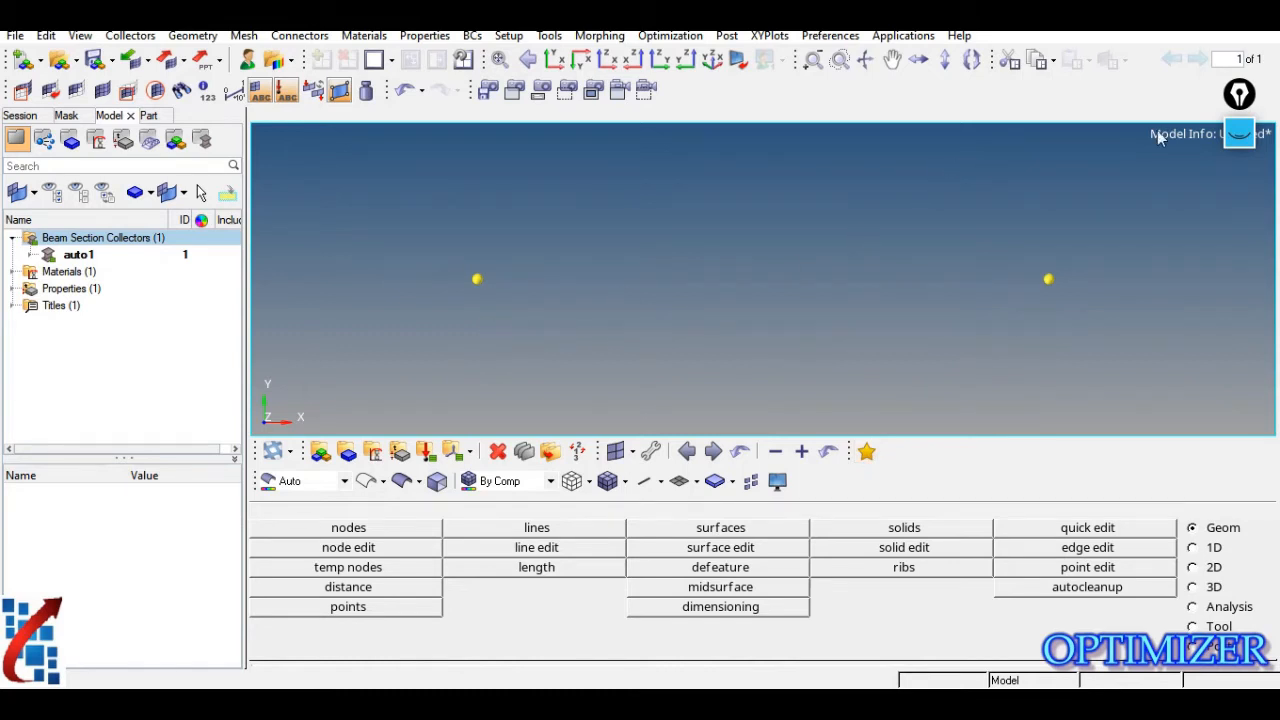
{"action": "left_click", "coordinate": [1239, 133]}
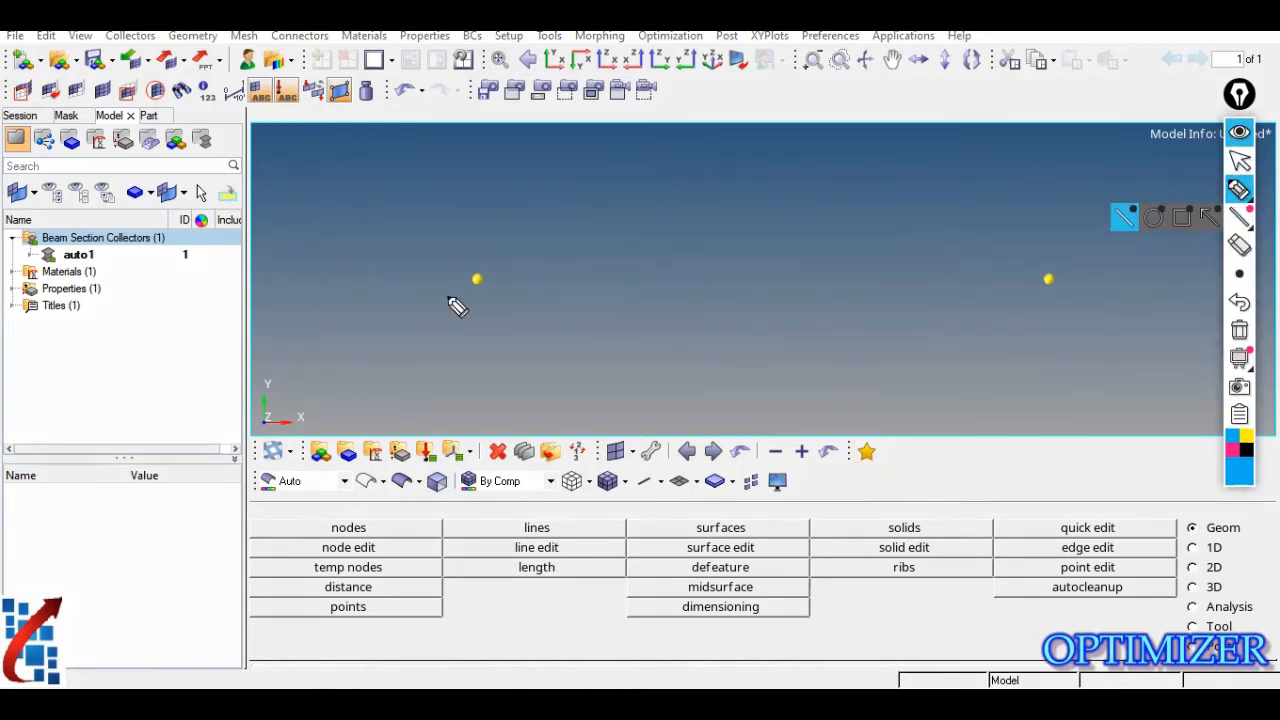
{"action": "left_click_drag", "start_coordinate": [553, 266], "coordinate": [557, 294]}
{"action": "left_click_drag", "start_coordinate": [644, 272], "coordinate": [648, 288]}
{"action": "left_click_drag", "start_coordinate": [771, 270], "coordinate": [776, 291]}
{"action": "mouse_move", "coordinate": [862, 264]}
{"action": "left_mouse_down"}
{"action": "mouse_move", "coordinate": [866, 276]}
{"action": "mouse_move", "coordinate": [1018, 289]}
{"action": "left_mouse_up"}
{"action": "mouse_move", "coordinate": [878, 85]}
{"action": "left_mouse_down"}
{"action": "mouse_move", "coordinate": [819, 164]}
{"action": "mouse_move", "coordinate": [834, 156]}
{"action": "left_mouse_up"}
{"action": "left_click_drag", "start_coordinate": [781, 214], "coordinate": [803, 172]}
{"action": "mouse_move", "coordinate": [879, 88]}
{"action": "left_mouse_down"}
{"action": "mouse_move", "coordinate": [922, 162]}
{"action": "mouse_move", "coordinate": [933, 149]}
{"action": "mouse_move", "coordinate": [966, 221]}
{"action": "left_mouse_up"}
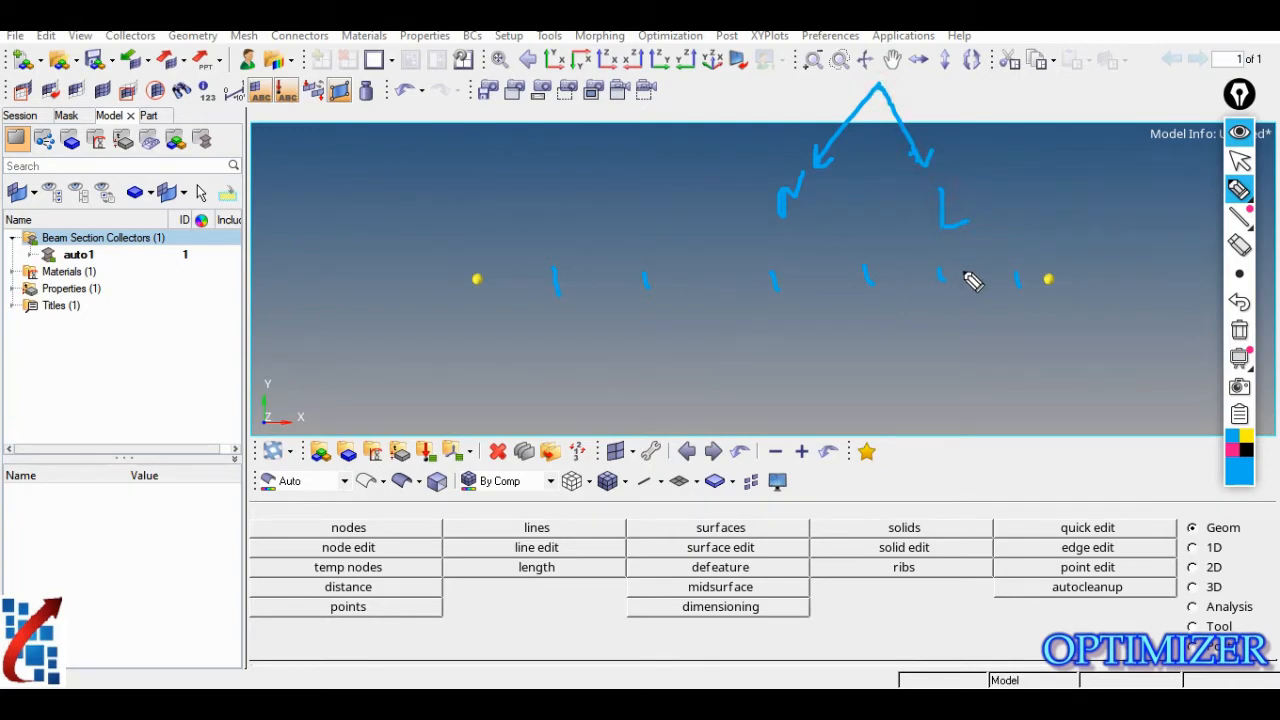
{"action": "left_click", "coordinate": [1241, 331]}
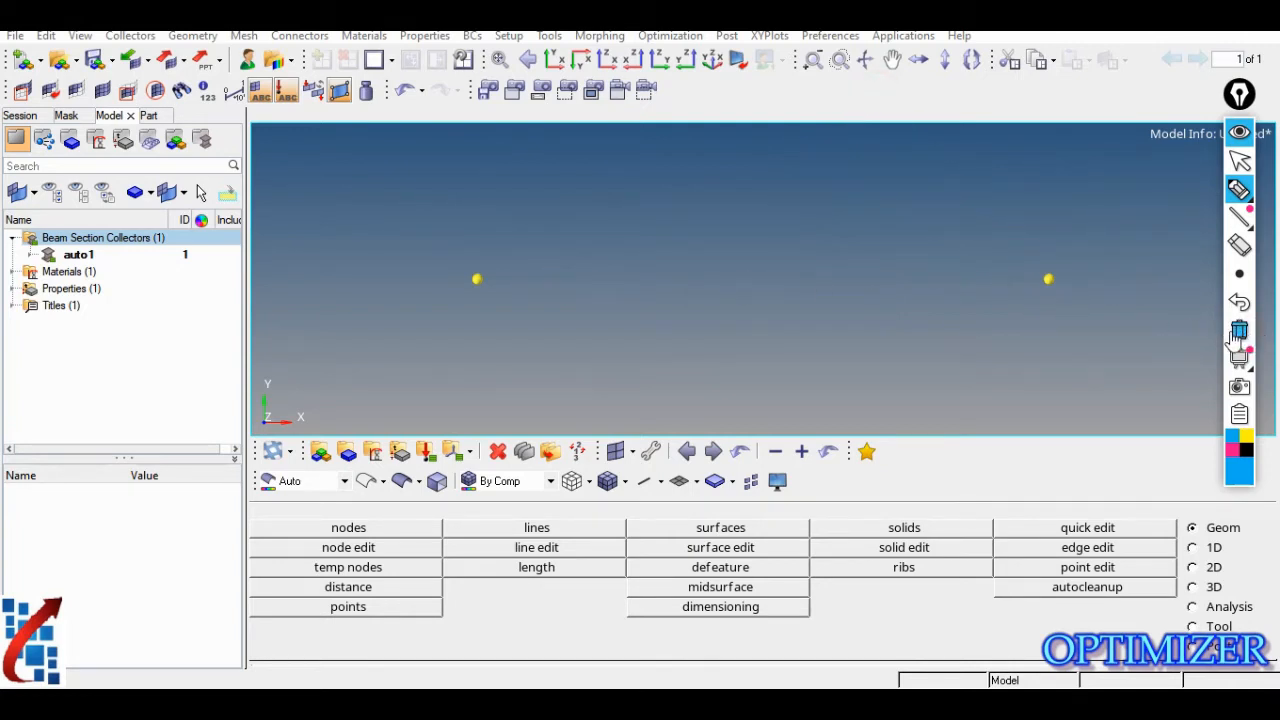
Step: Interpolate 9 evenly spaced nodes with linear bias between the bar's two end nodes
{"action": "left_click", "coordinate": [1239, 136]}
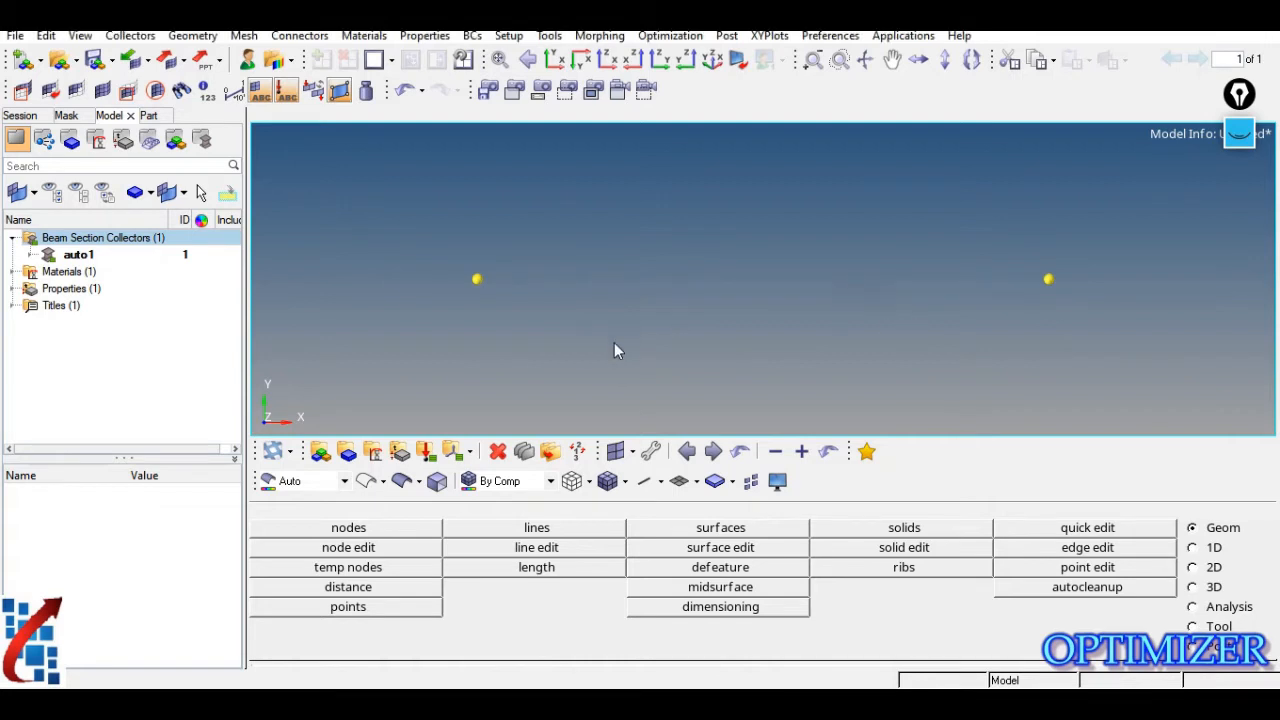
{"action": "left_click", "coordinate": [390, 532]}
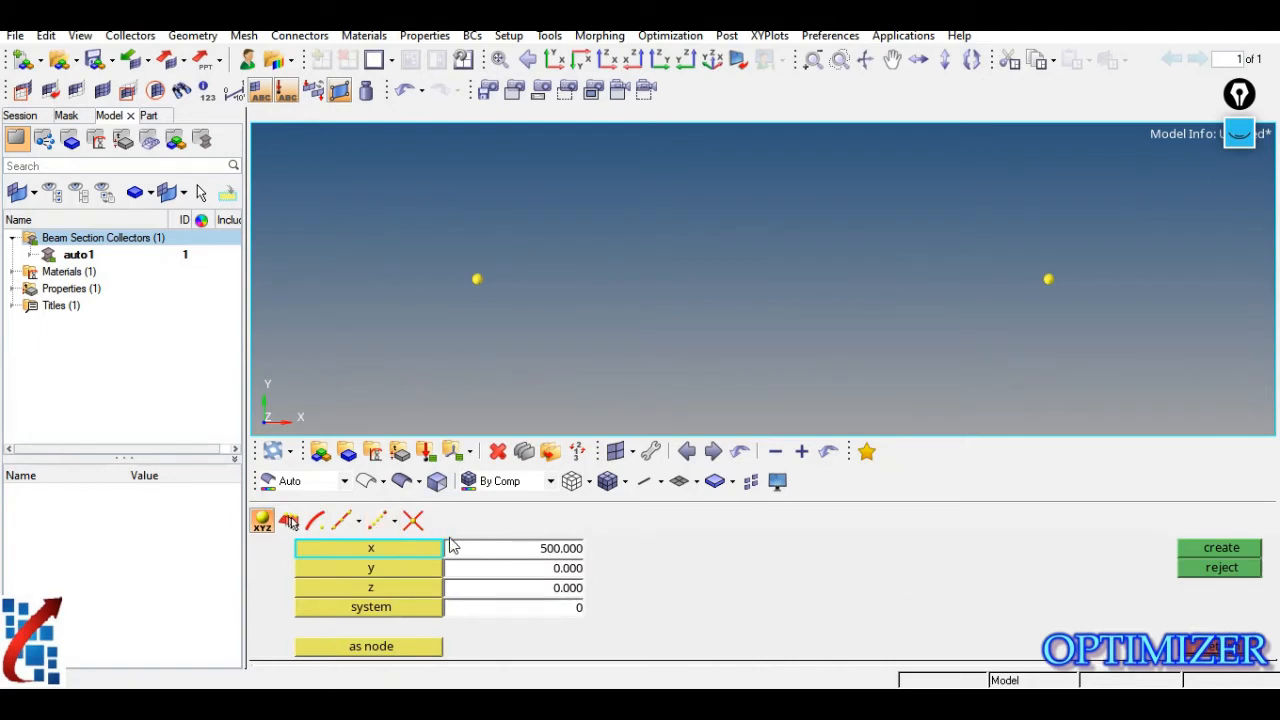
{"action": "left_click", "coordinate": [376, 522]}
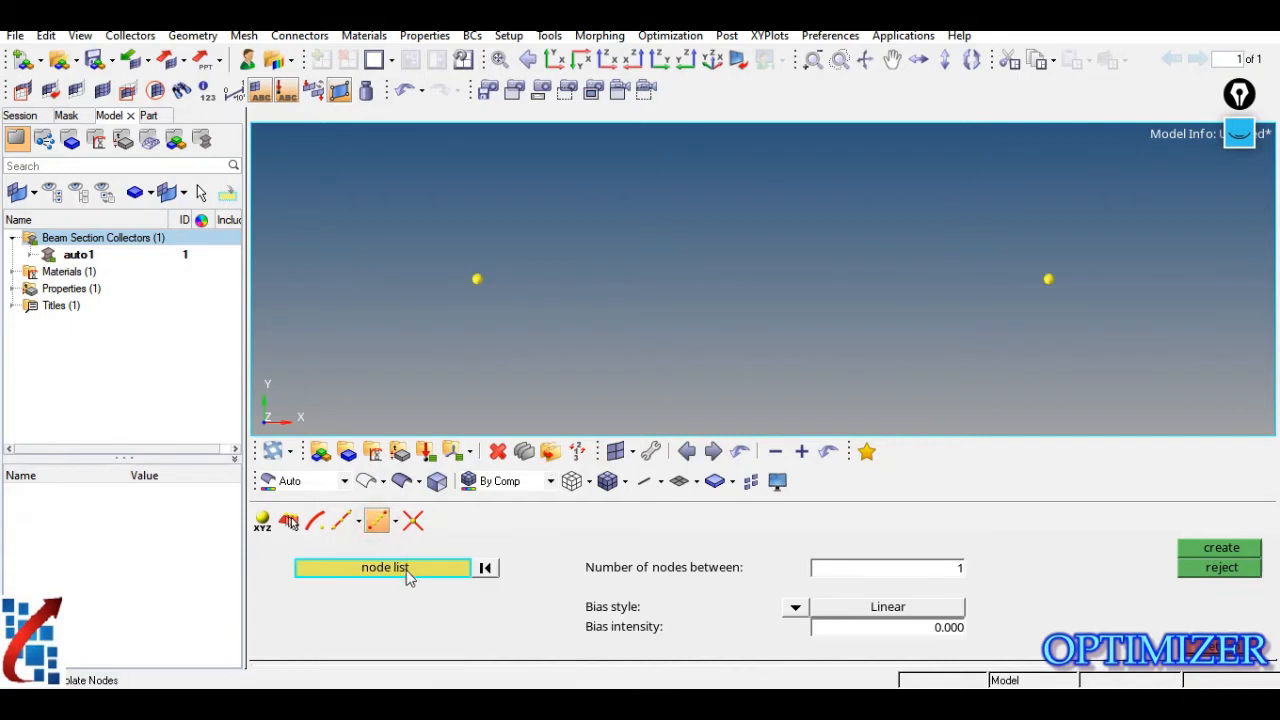
{"action": "left_click", "coordinate": [905, 581]}
{"action": "left_click", "coordinate": [940, 572]}
{"action": "type", "text": "9"}
{"action": "left_click", "coordinate": [802, 317]}
{"action": "left_click", "coordinate": [1050, 280]}
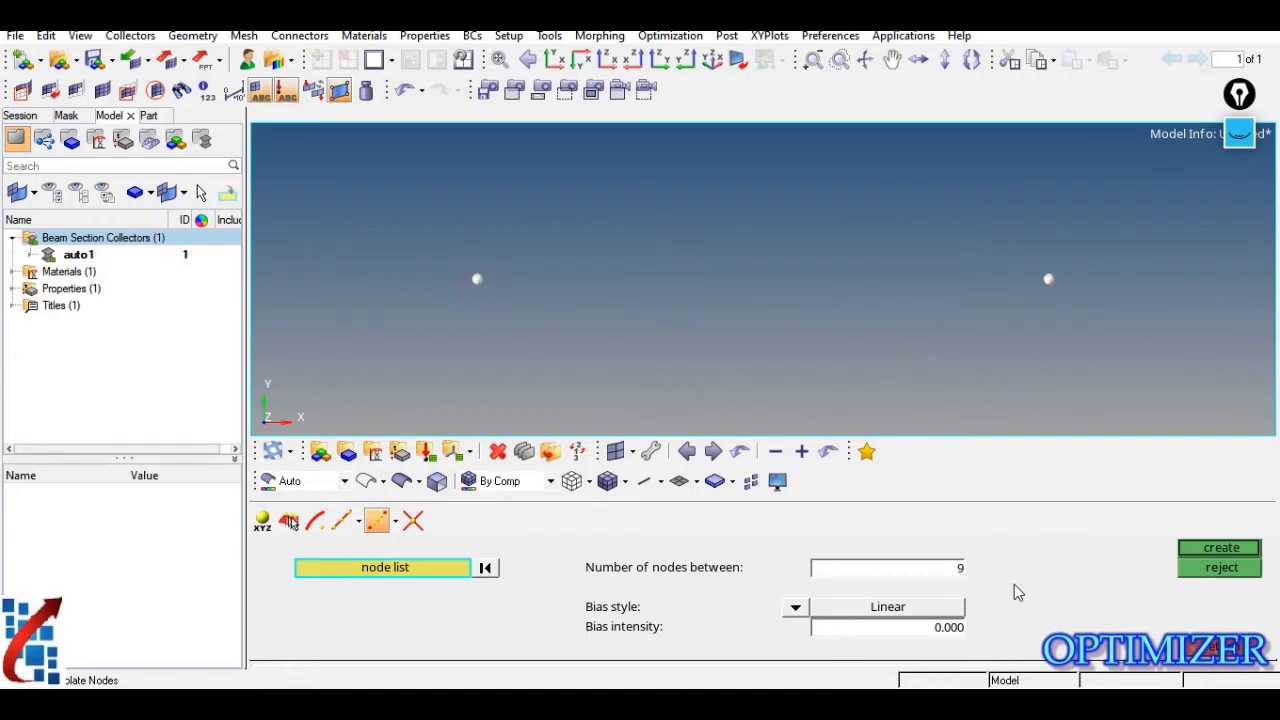
{"action": "left_click", "coordinate": [1212, 550]}
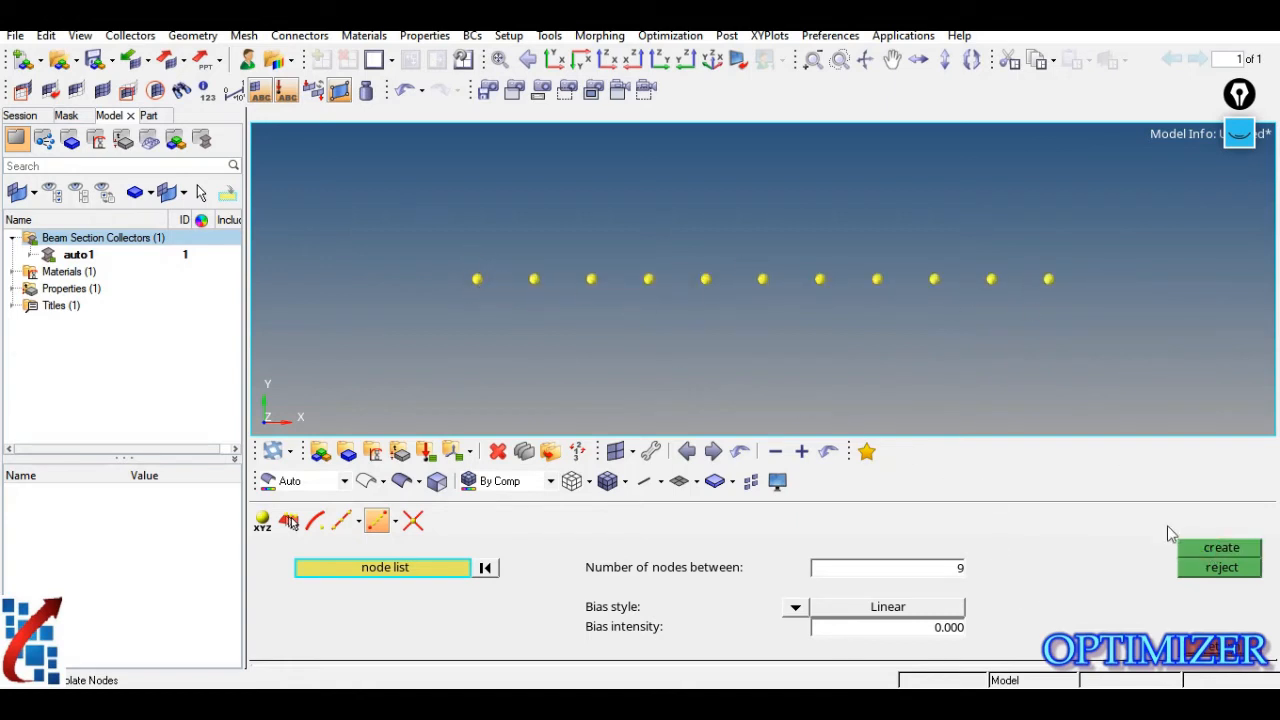
{"action": "key", "text": "Escape"}
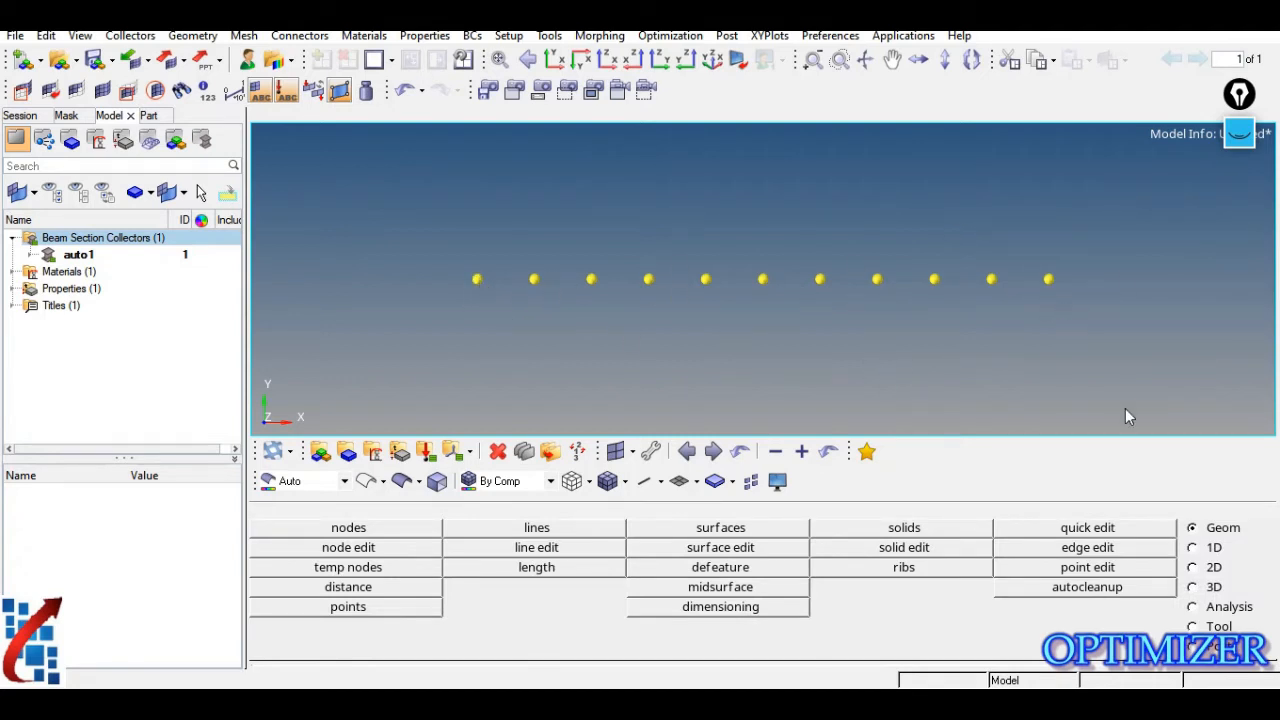
Step: Set up bar2 element creation with the property bar, element type CBAR and y-axis orientation
{"action": "left_click", "coordinate": [1202, 550]}
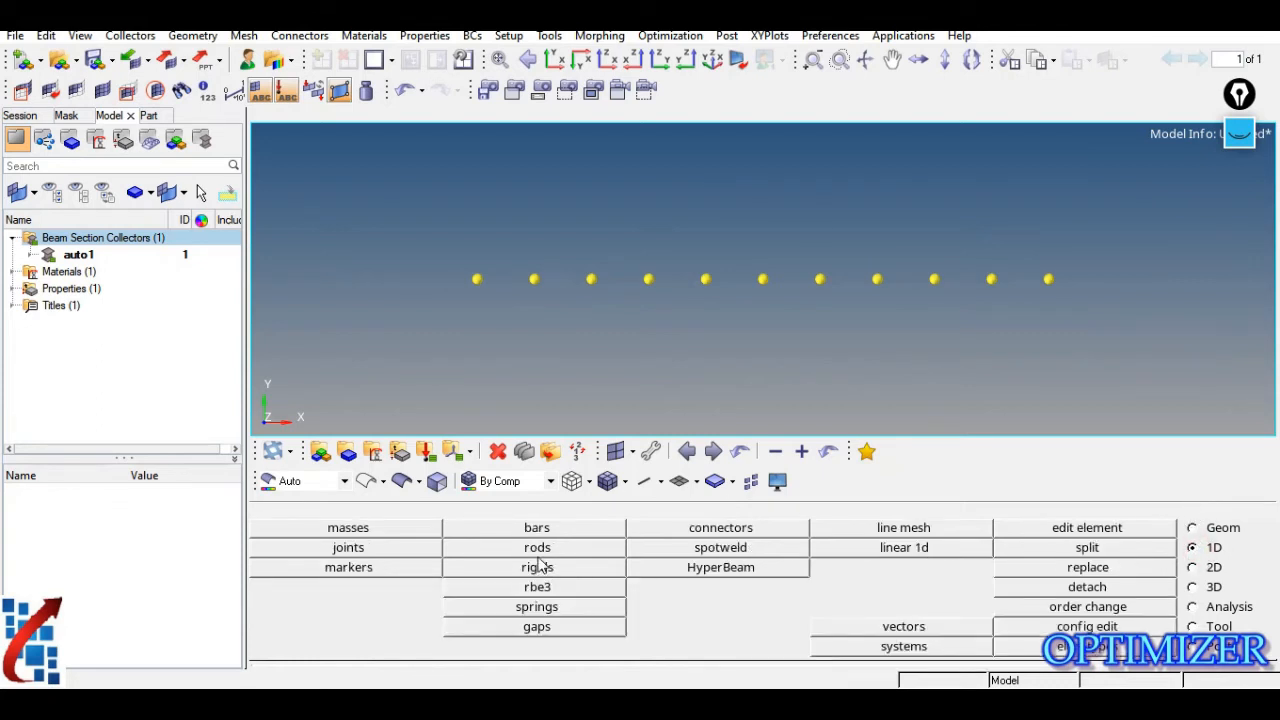
{"action": "left_click", "coordinate": [517, 527]}
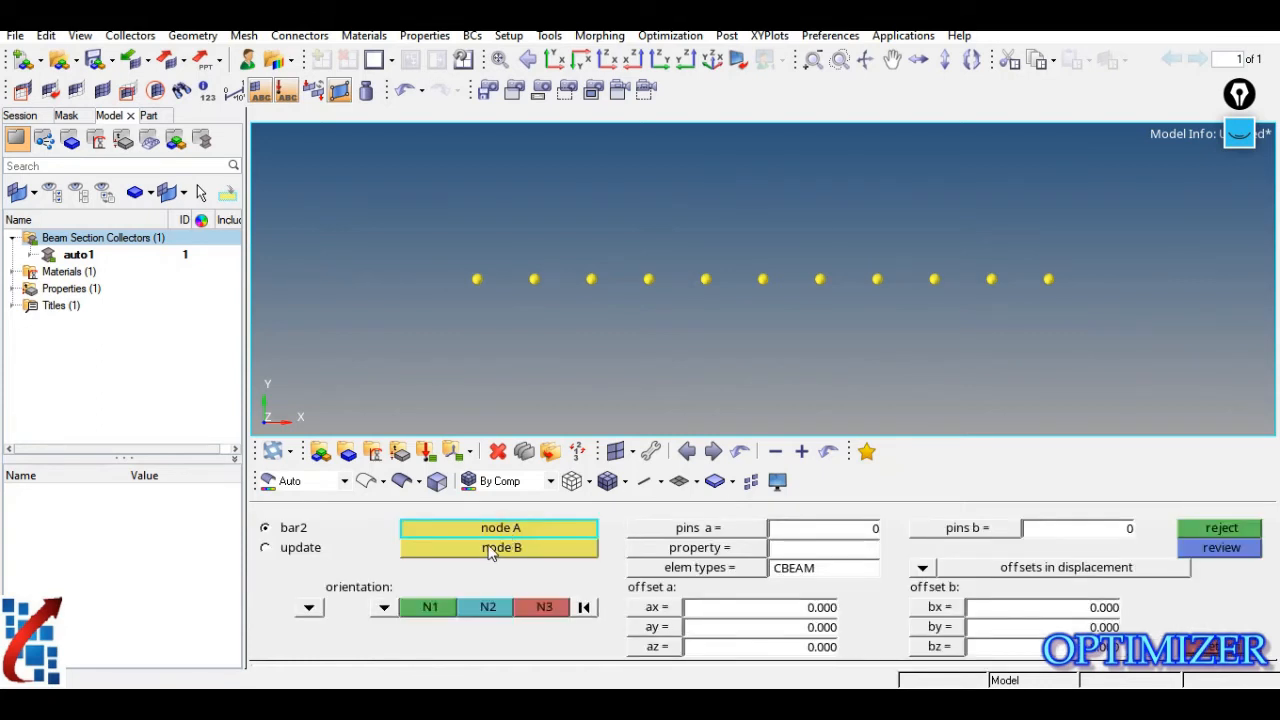
{"action": "left_click", "coordinate": [701, 550]}
{"action": "left_click", "coordinate": [290, 530]}
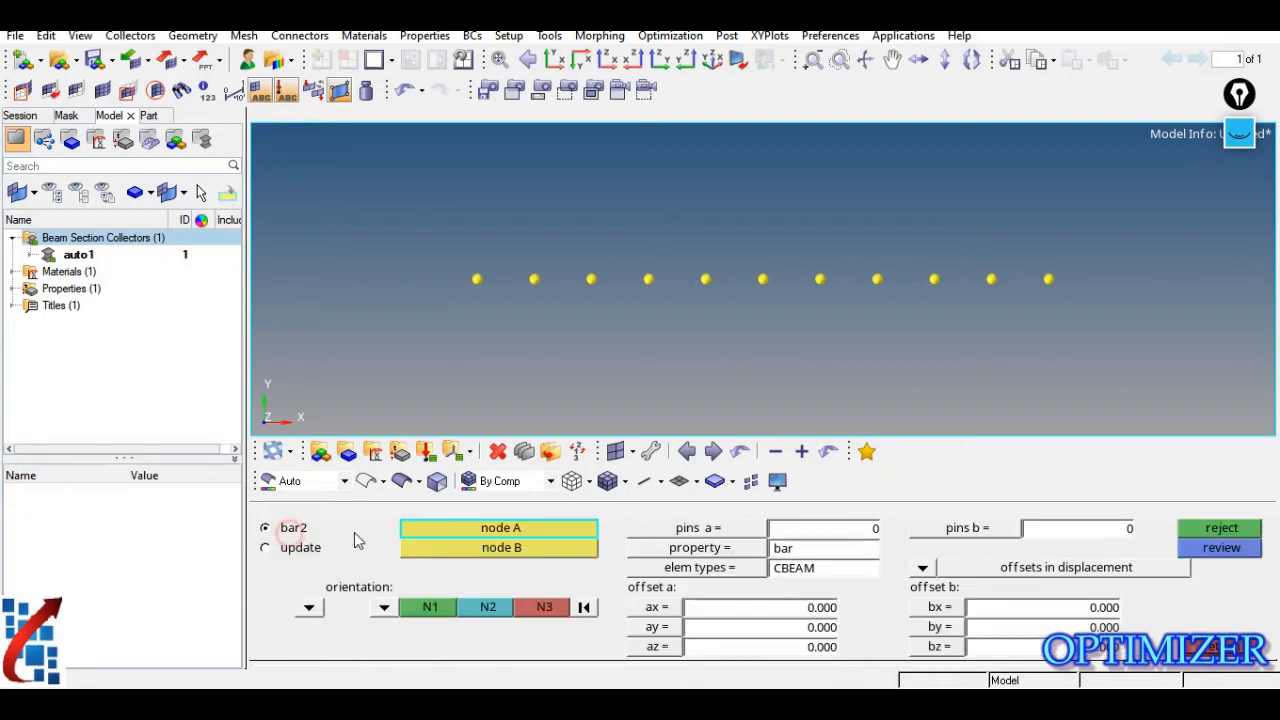
{"action": "left_click", "coordinate": [731, 566]}
{"action": "left_click", "coordinate": [769, 588]}
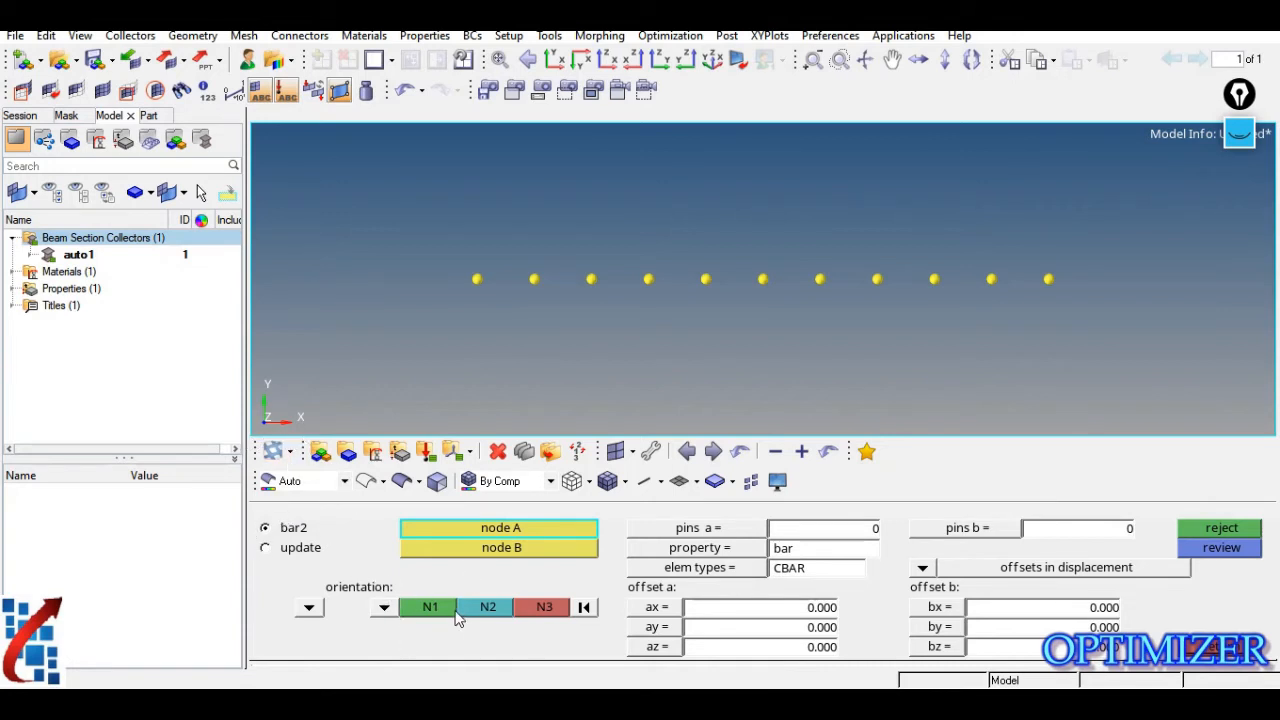
{"action": "left_click", "coordinate": [383, 608]}
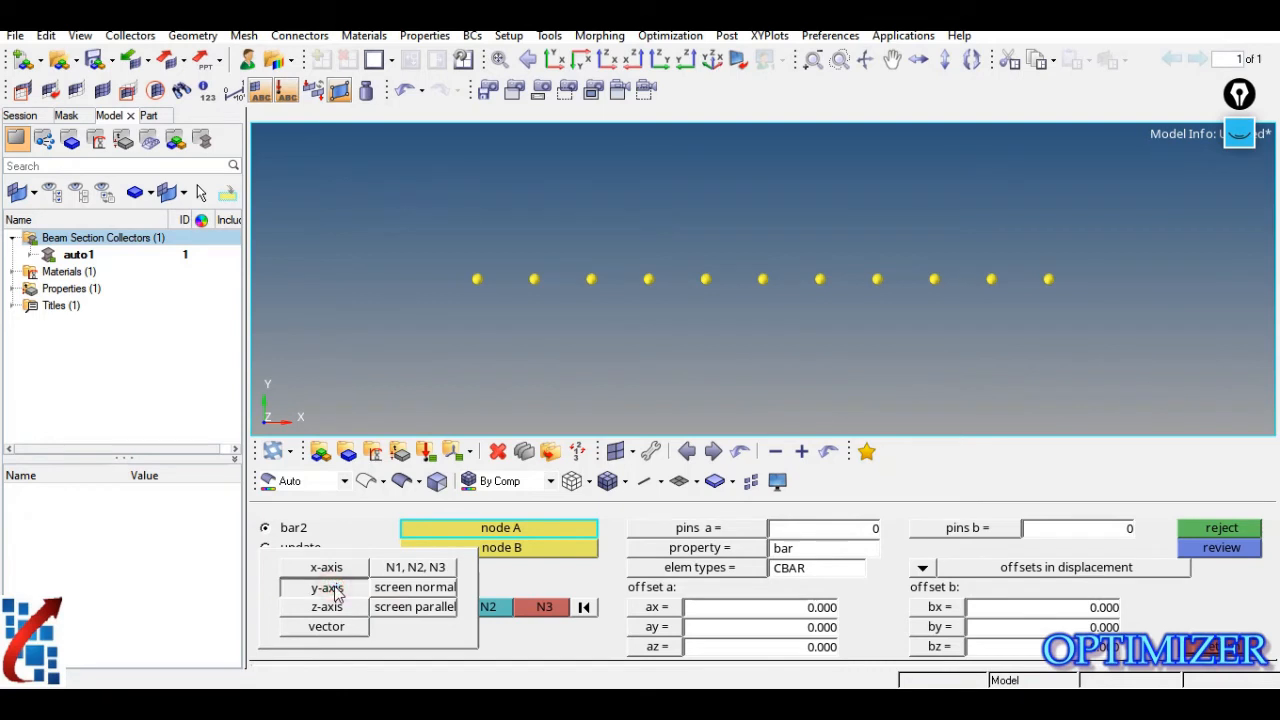
{"action": "left_click", "coordinate": [328, 588]}
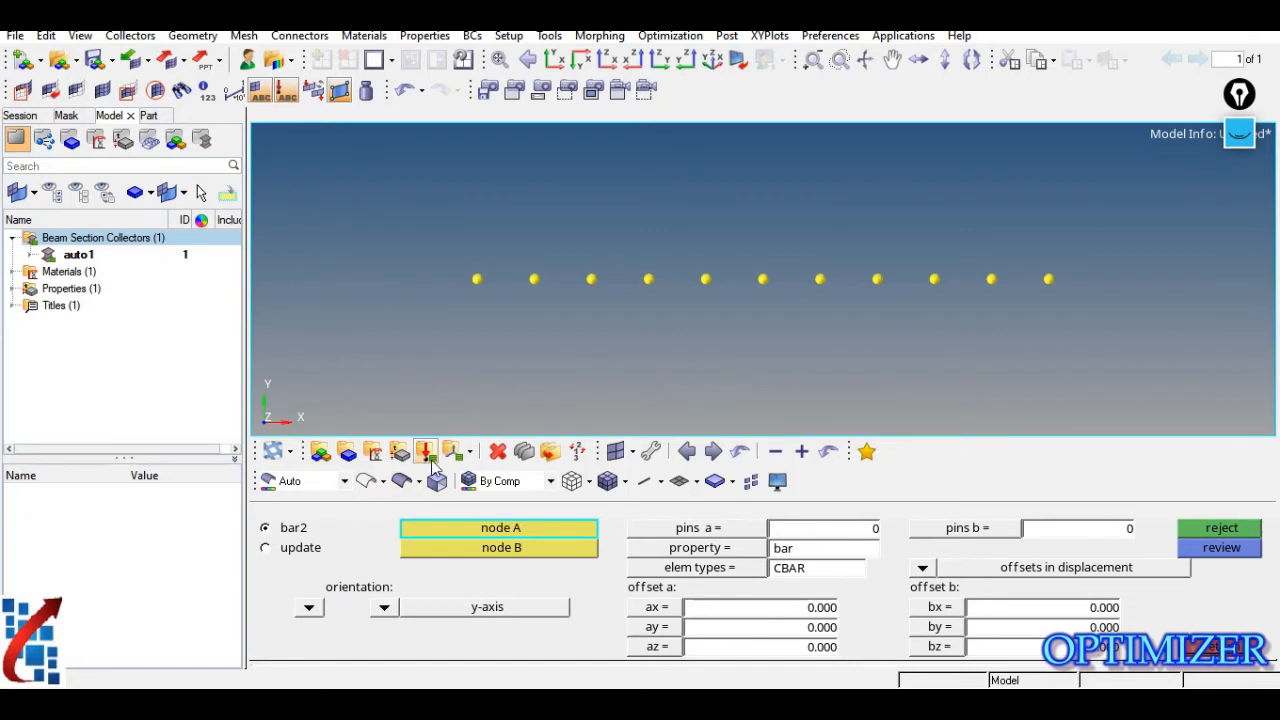
Step: Create CBAR elements between each pair of neighbouring nodes from the first end node to the last
{"action": "left_click", "coordinate": [478, 280]}
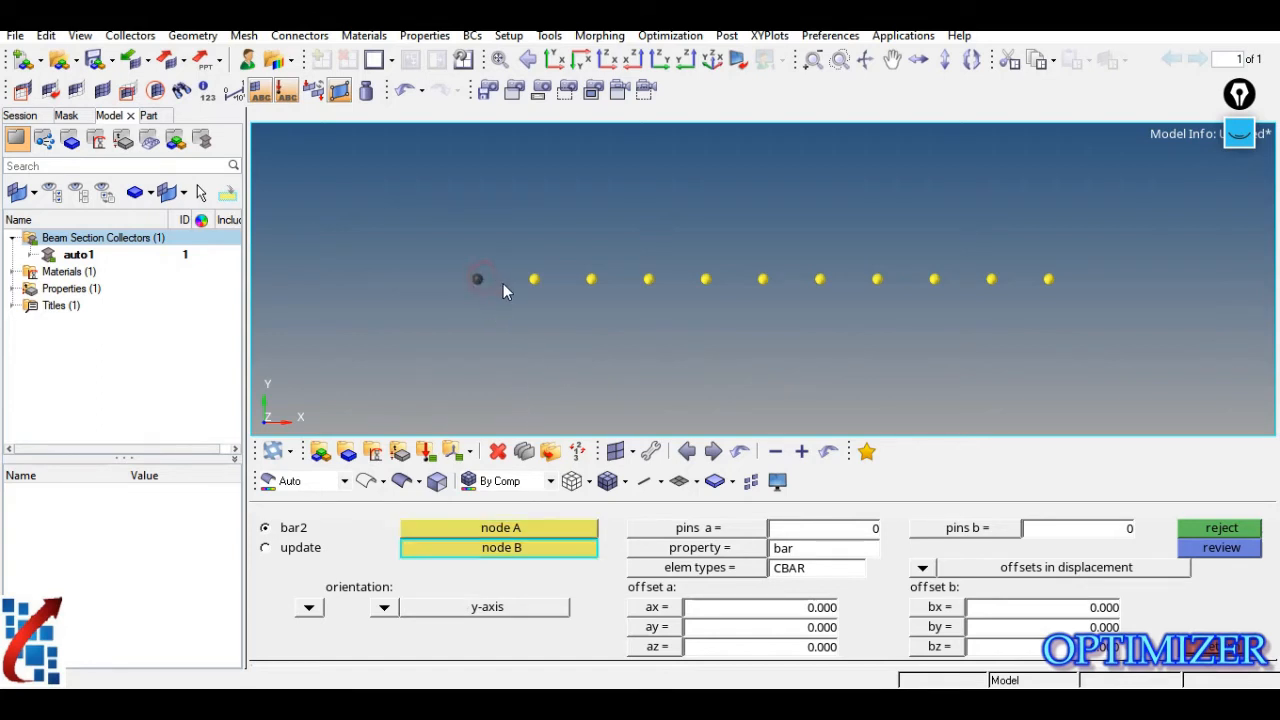
{"action": "left_click", "coordinate": [531, 280]}
{"action": "left_click", "coordinate": [533, 280]}
{"action": "left_click", "coordinate": [590, 280]}
{"action": "left_click", "coordinate": [647, 280]}
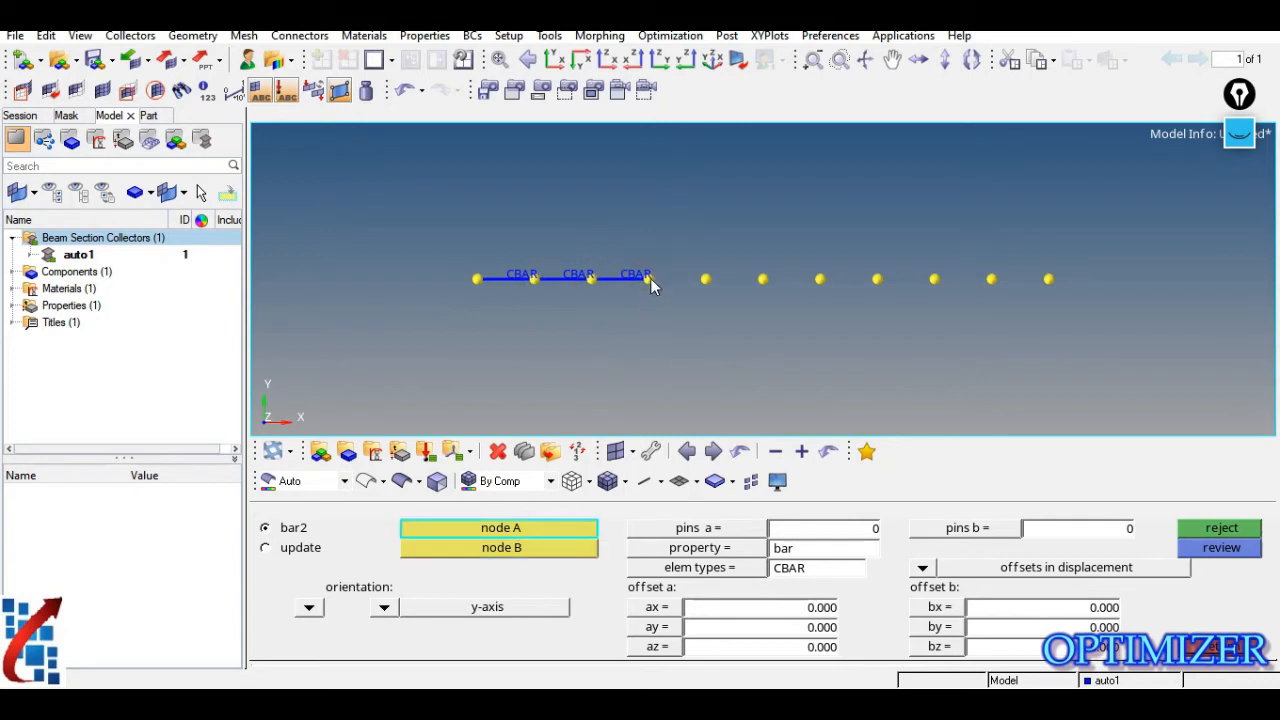
{"action": "left_click", "coordinate": [705, 280]}
{"action": "left_click", "coordinate": [762, 280]}
{"action": "left_click", "coordinate": [819, 280]}
{"action": "left_click", "coordinate": [876, 280]}
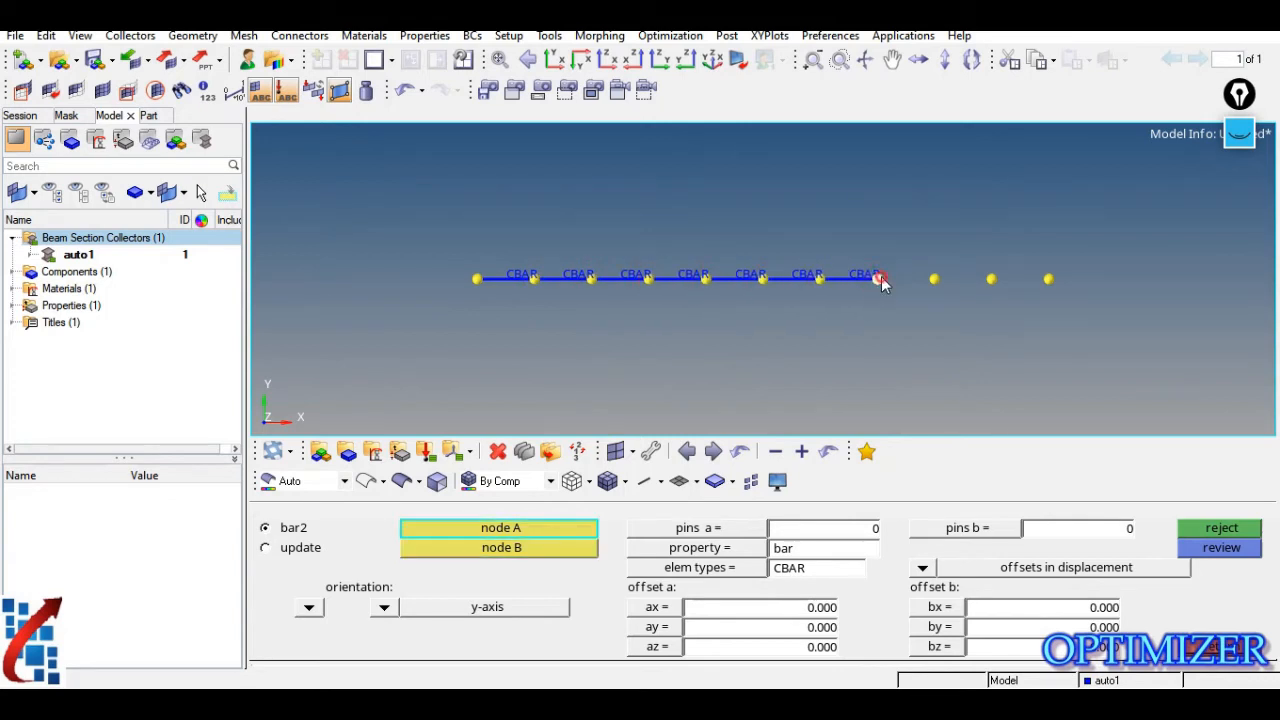
{"action": "left_click", "coordinate": [933, 280]}
{"action": "left_click", "coordinate": [990, 280]}
{"action": "left_click", "coordinate": [1047, 279]}
{"action": "left_click", "coordinate": [1216, 646]}
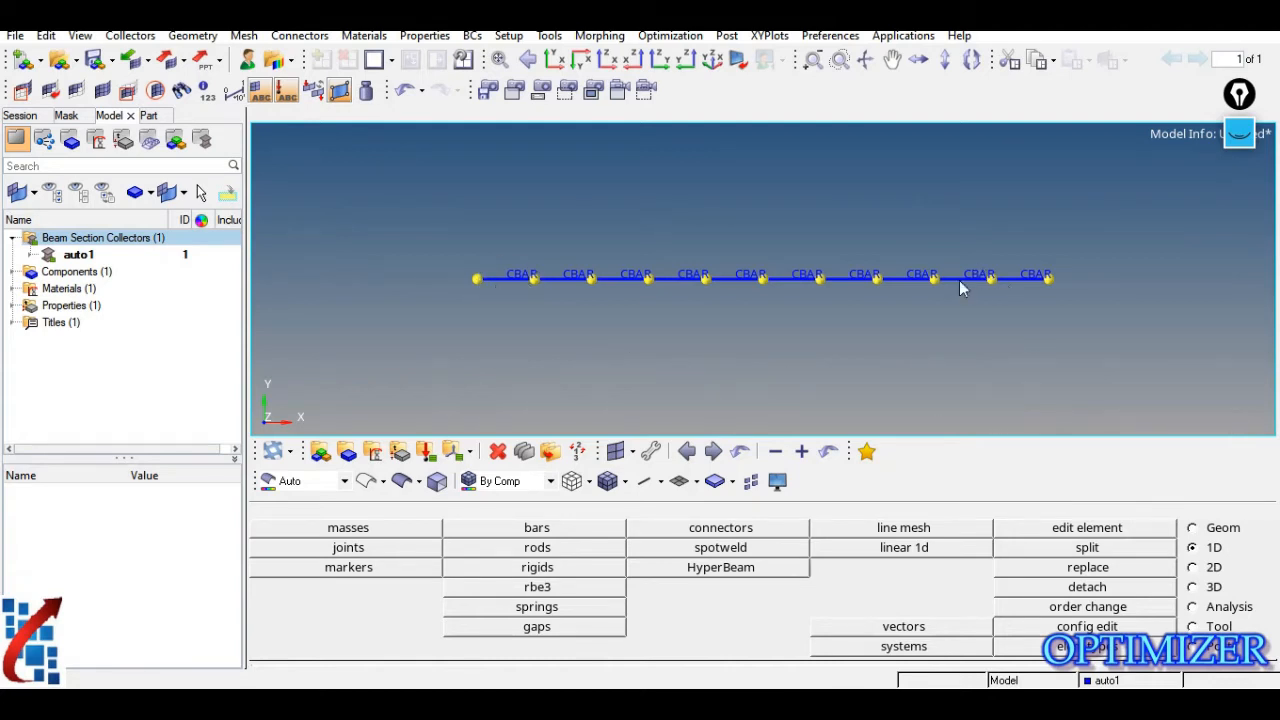
Step: Clear all temporary nodes from the model
{"action": "left_click", "coordinate": [1192, 527]}
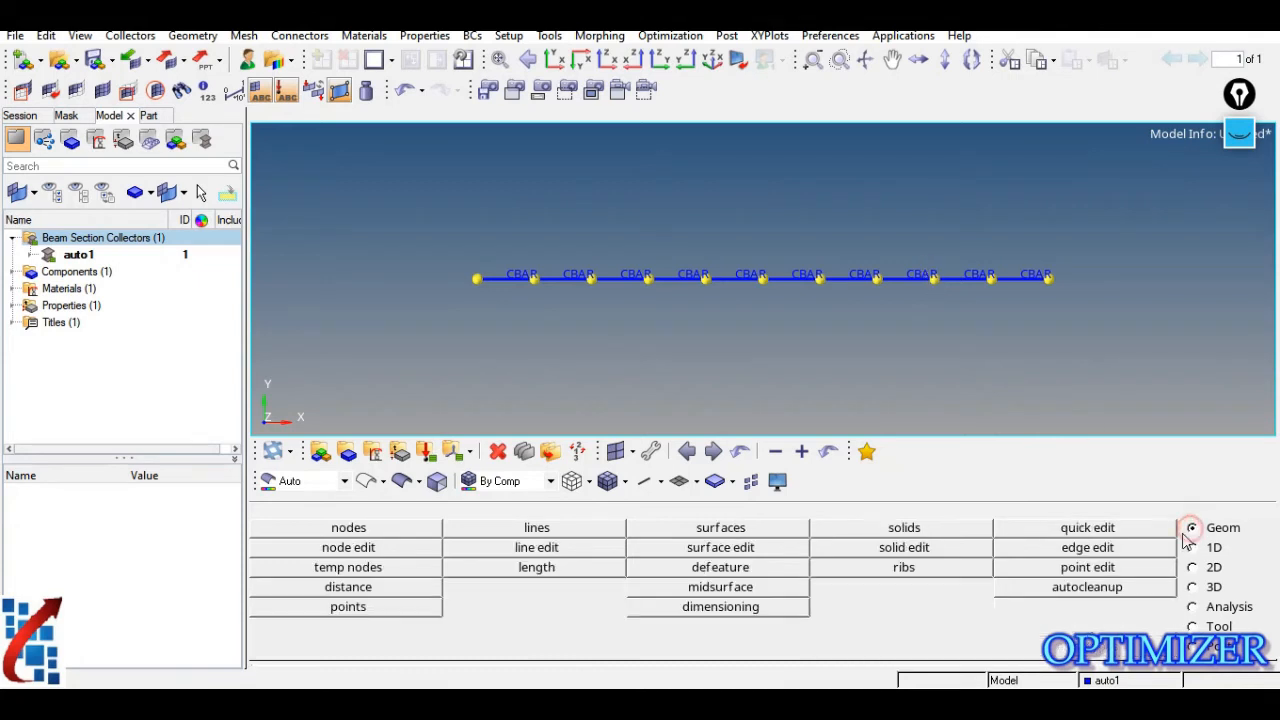
{"action": "left_click", "coordinate": [364, 568]}
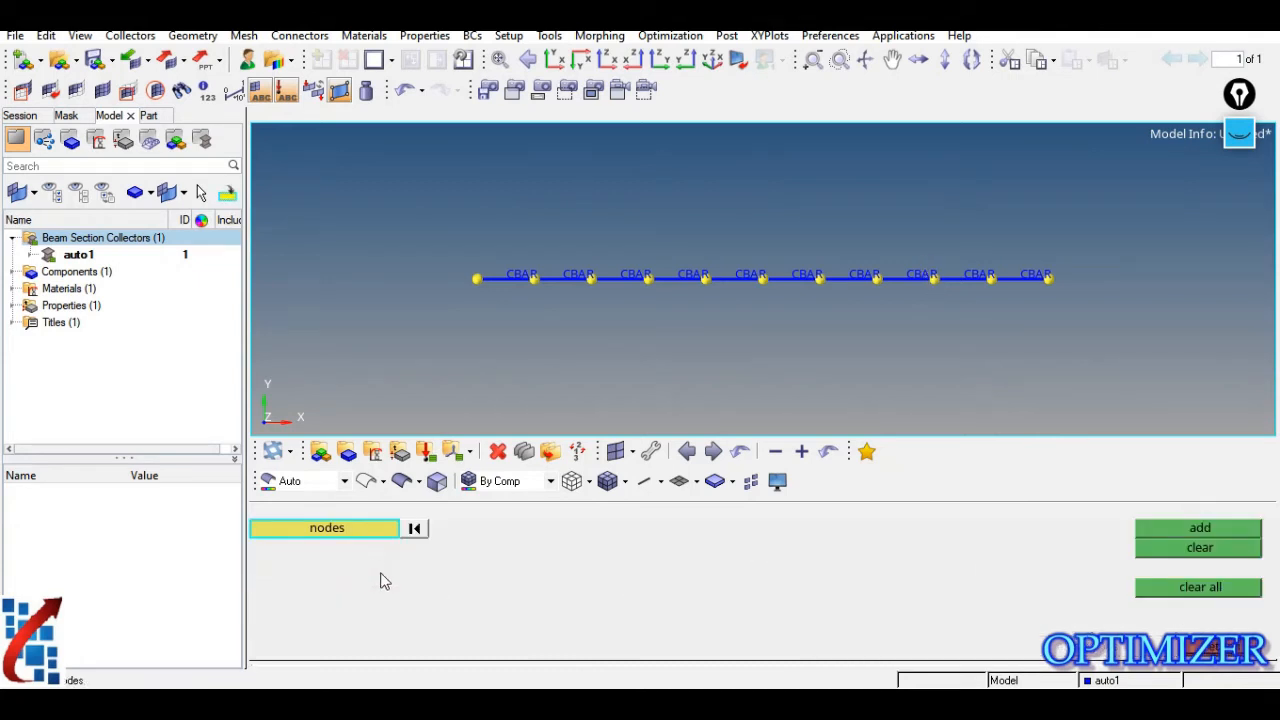
{"action": "left_click", "coordinate": [1212, 590]}
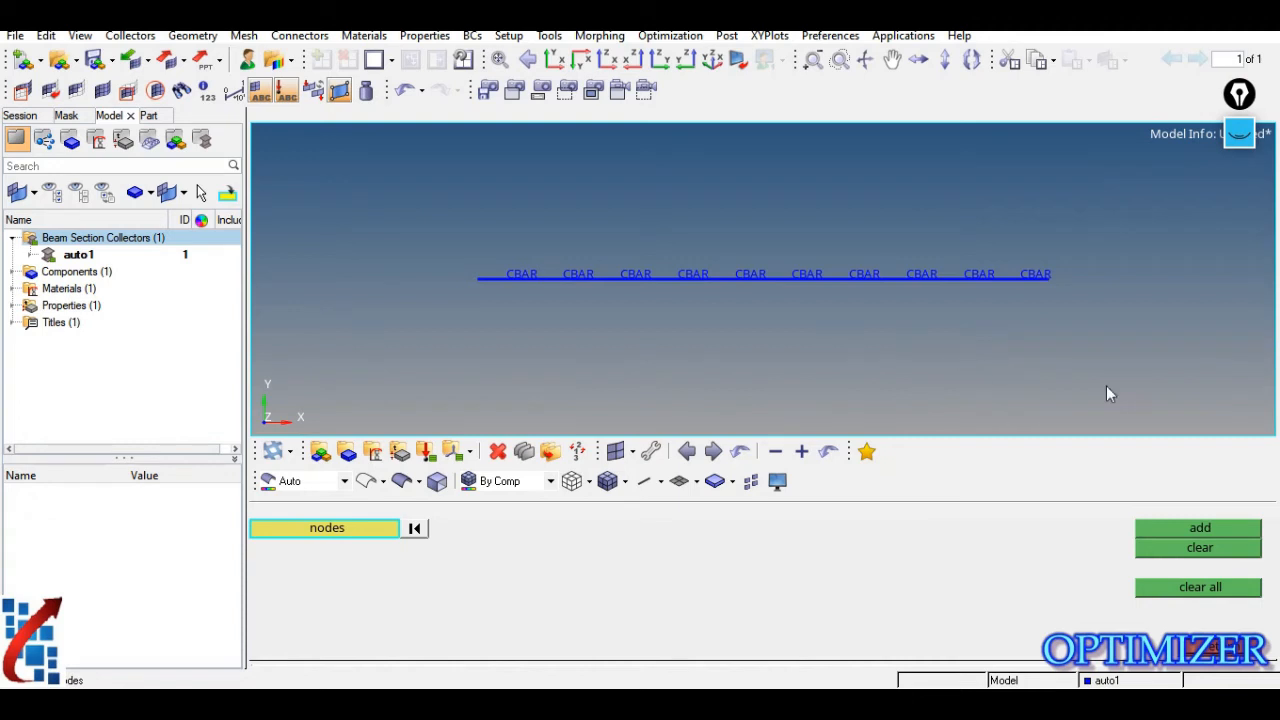
{"action": "left_click", "coordinate": [1206, 646]}
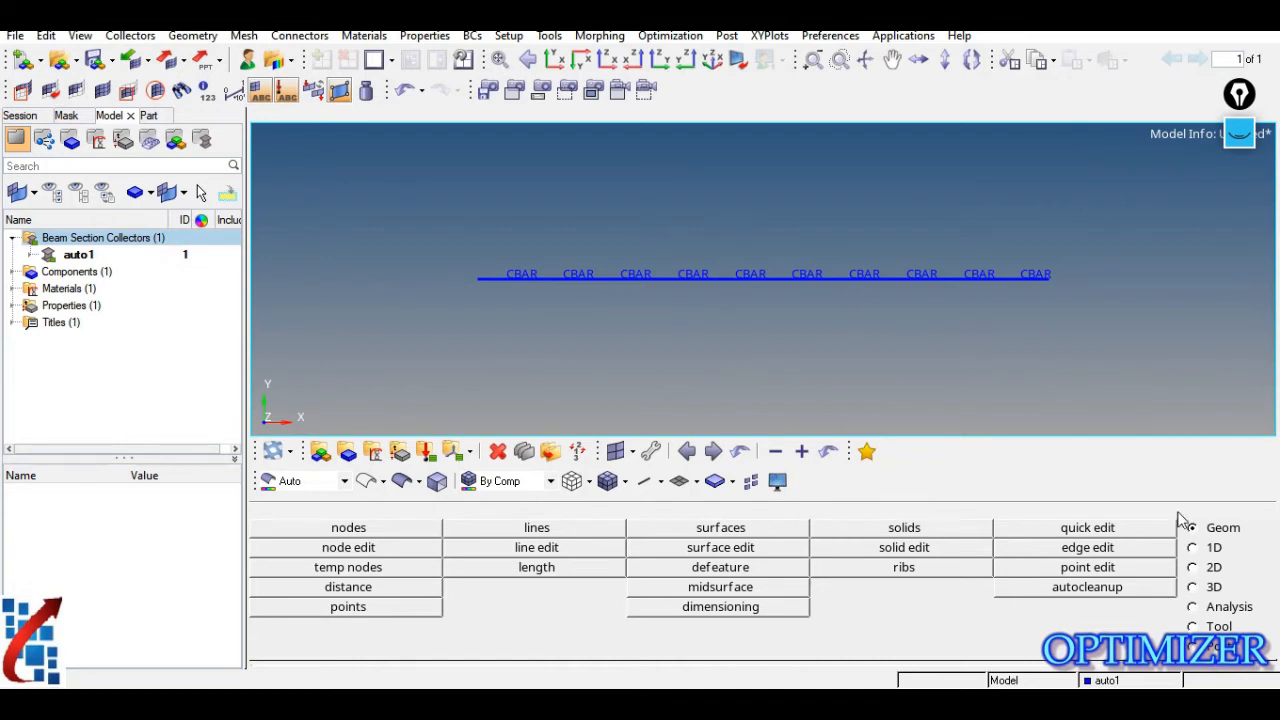
Step: Add temporary nodes at both ends of the bar
{"action": "left_click", "coordinate": [312, 570]}
{"action": "left_click", "coordinate": [479, 279]}
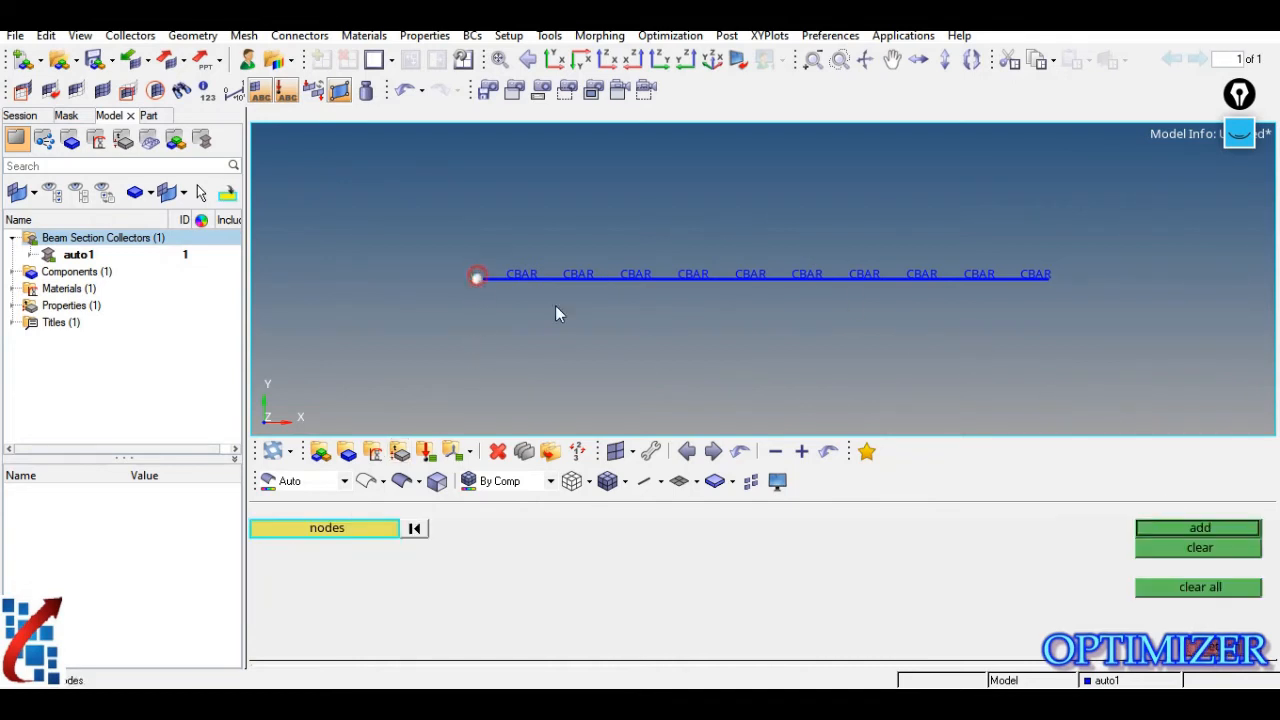
{"action": "left_click", "coordinate": [1188, 524]}
{"action": "left_click", "coordinate": [1208, 647]}
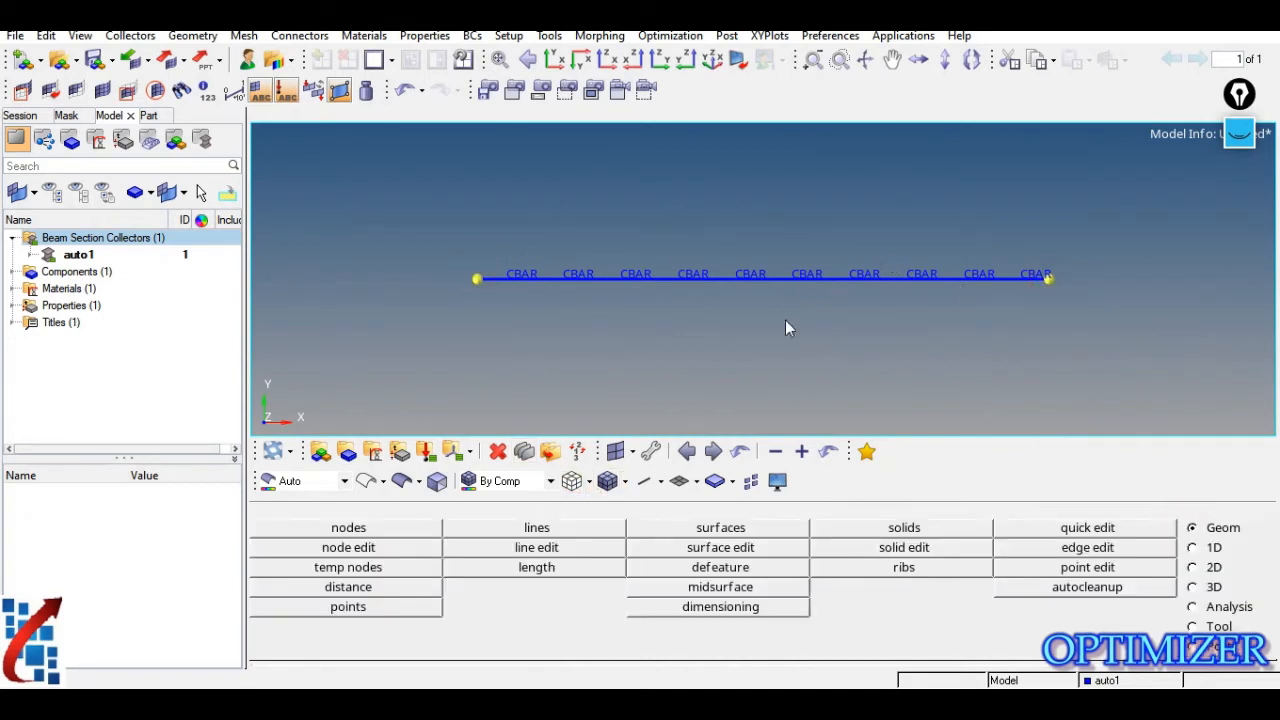
Step: Delete all displayed CBAR elements, keeping the two temporary end nodes
{"action": "left_click", "coordinate": [498, 451]}
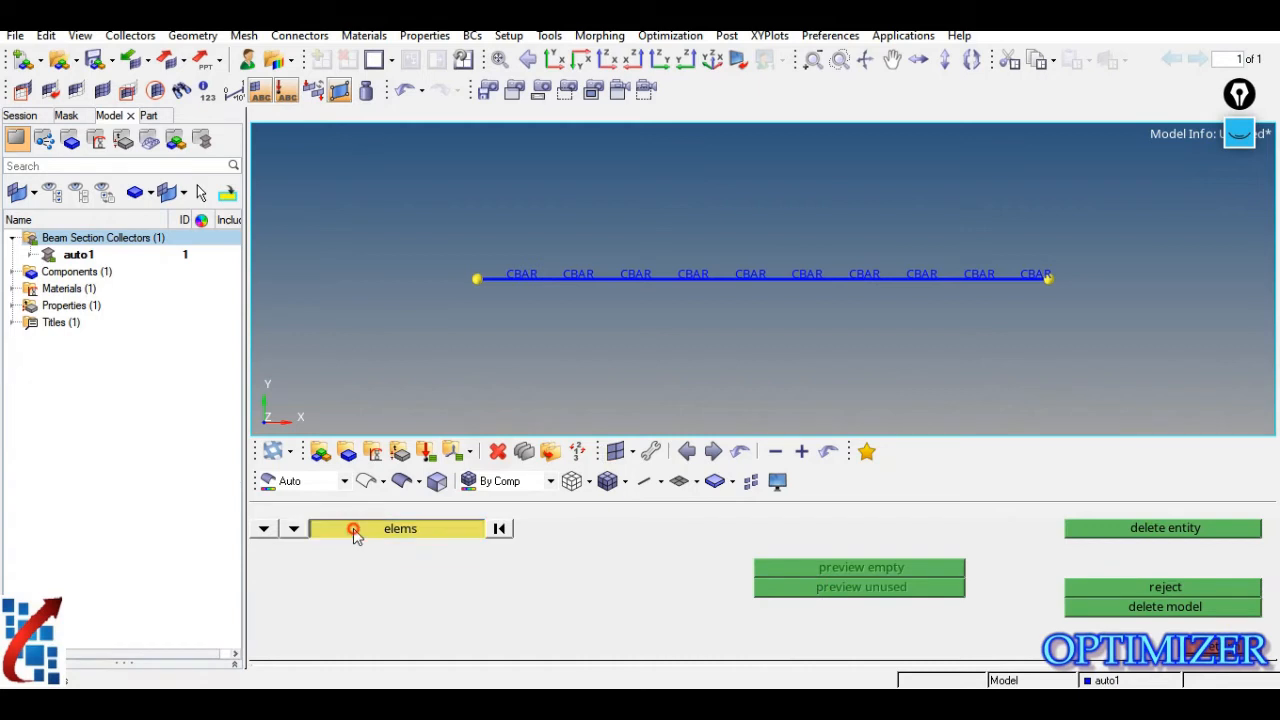
{"action": "left_click", "coordinate": [354, 535]}
{"action": "left_click", "coordinate": [350, 568]}
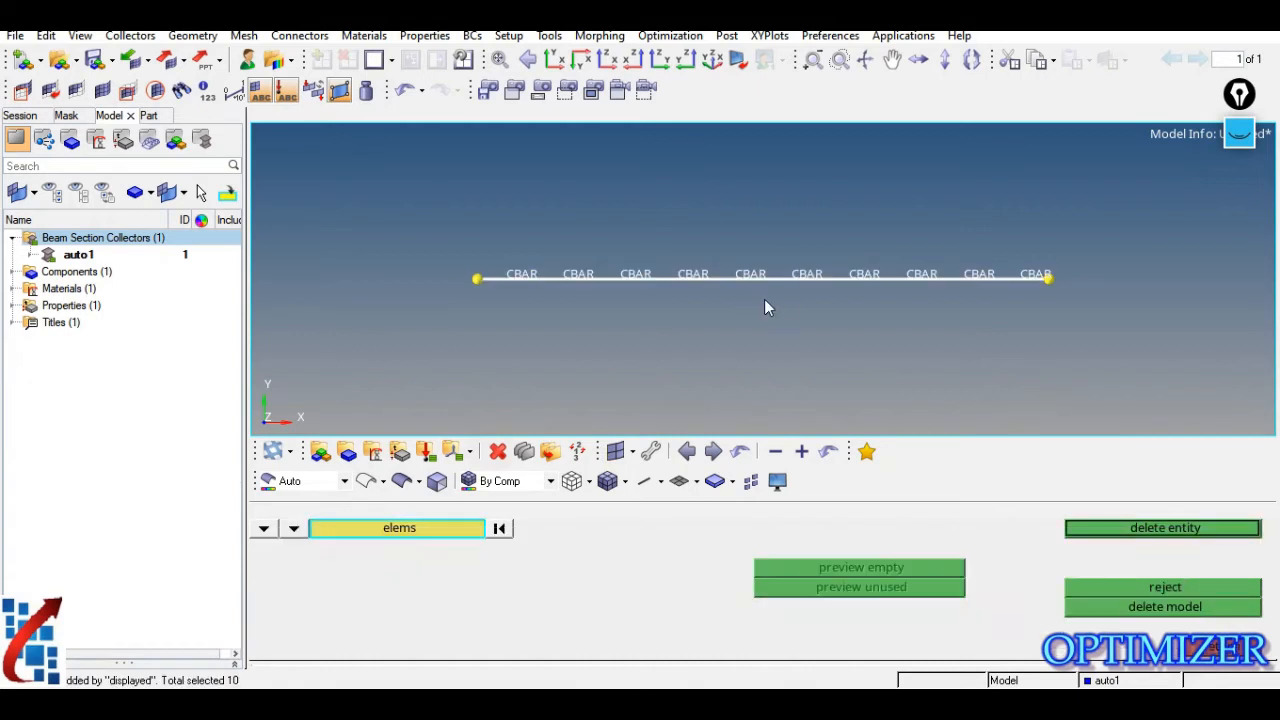
{"action": "left_click", "coordinate": [1153, 530]}
{"action": "left_click", "coordinate": [1208, 648]}
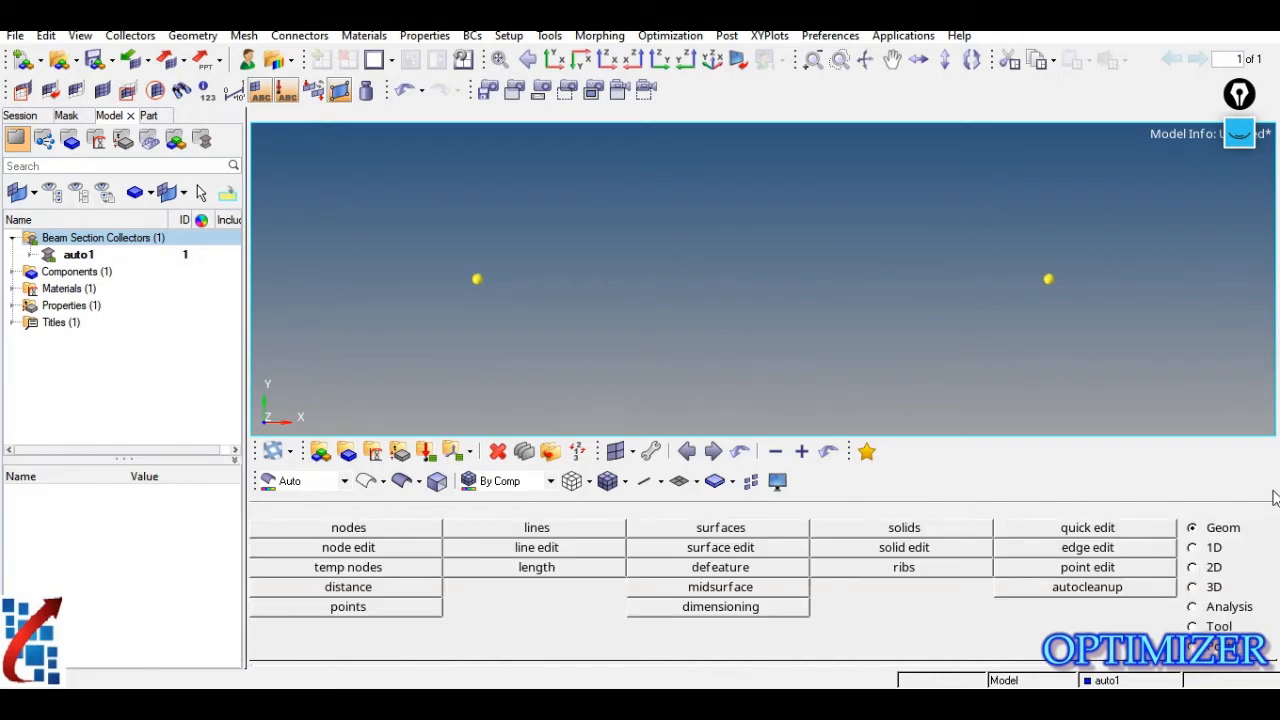
Step: Create a straight, open line between the bar's two end nodes
{"action": "left_click", "coordinate": [508, 528]}
{"action": "left_click", "coordinate": [288, 520]}
{"action": "left_click", "coordinate": [475, 280]}
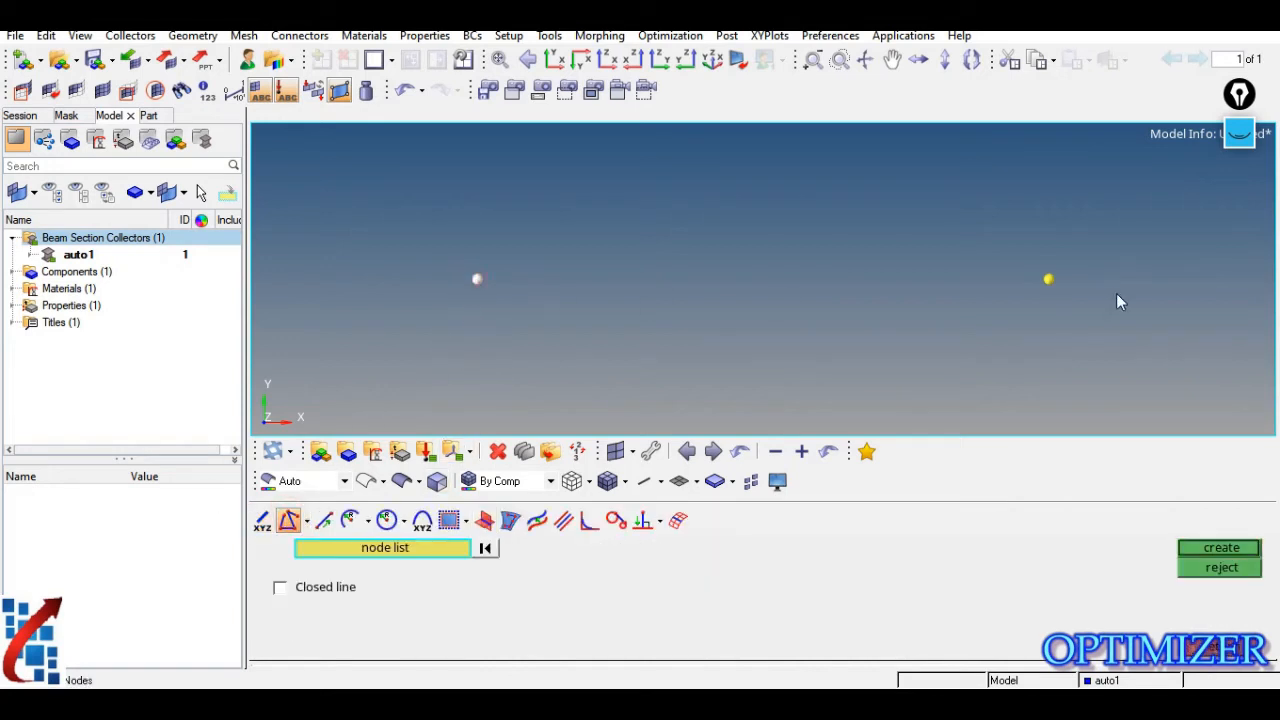
{"action": "left_click", "coordinate": [1047, 280]}
{"action": "left_click", "coordinate": [1208, 548]}
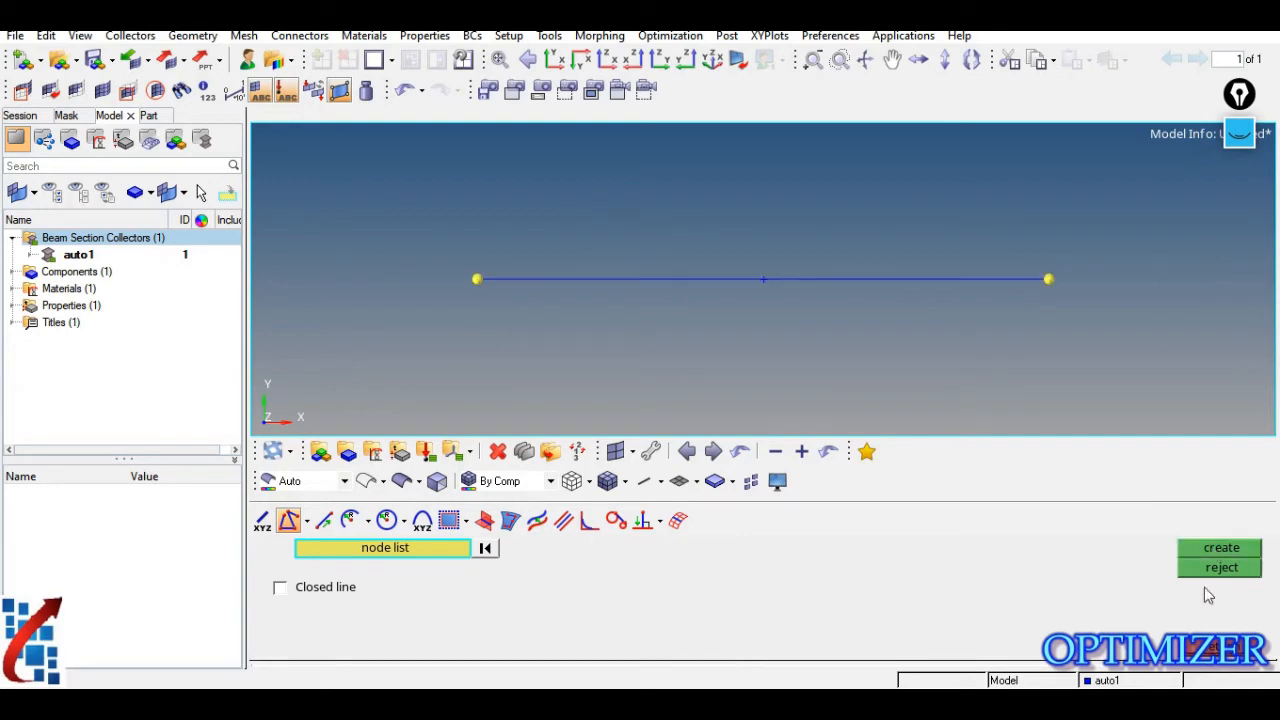
{"action": "left_click", "coordinate": [1215, 650]}
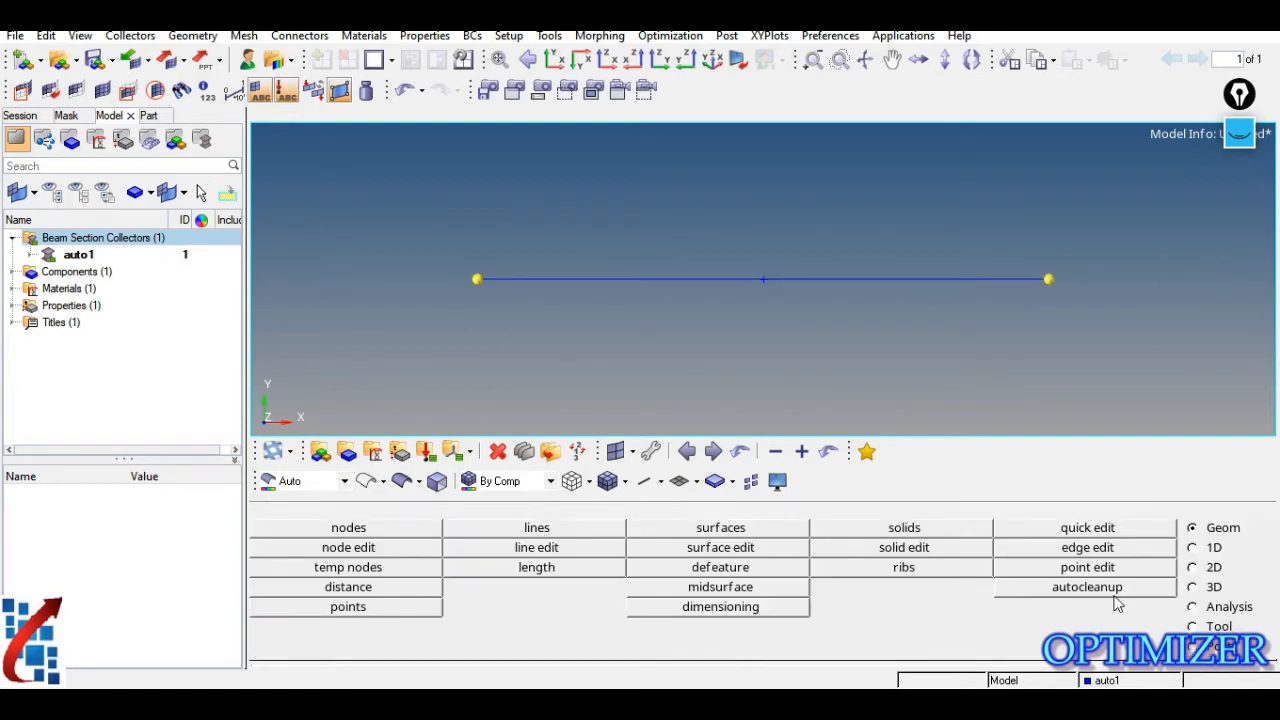
Step: Set up a line mesh with the bar2 element configuration and the property bar
{"action": "left_click", "coordinate": [1213, 548]}
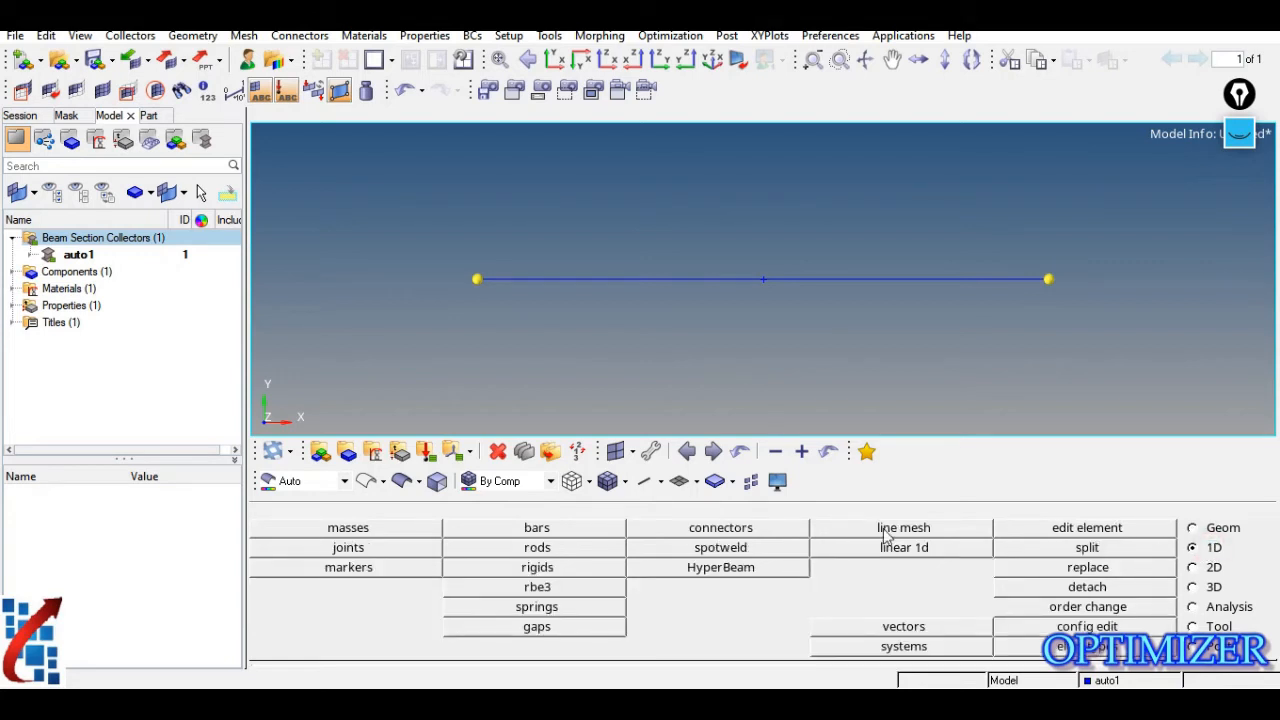
{"action": "left_click", "coordinate": [903, 528]}
{"action": "left_click", "coordinate": [851, 549]}
{"action": "left_click", "coordinate": [881, 549]}
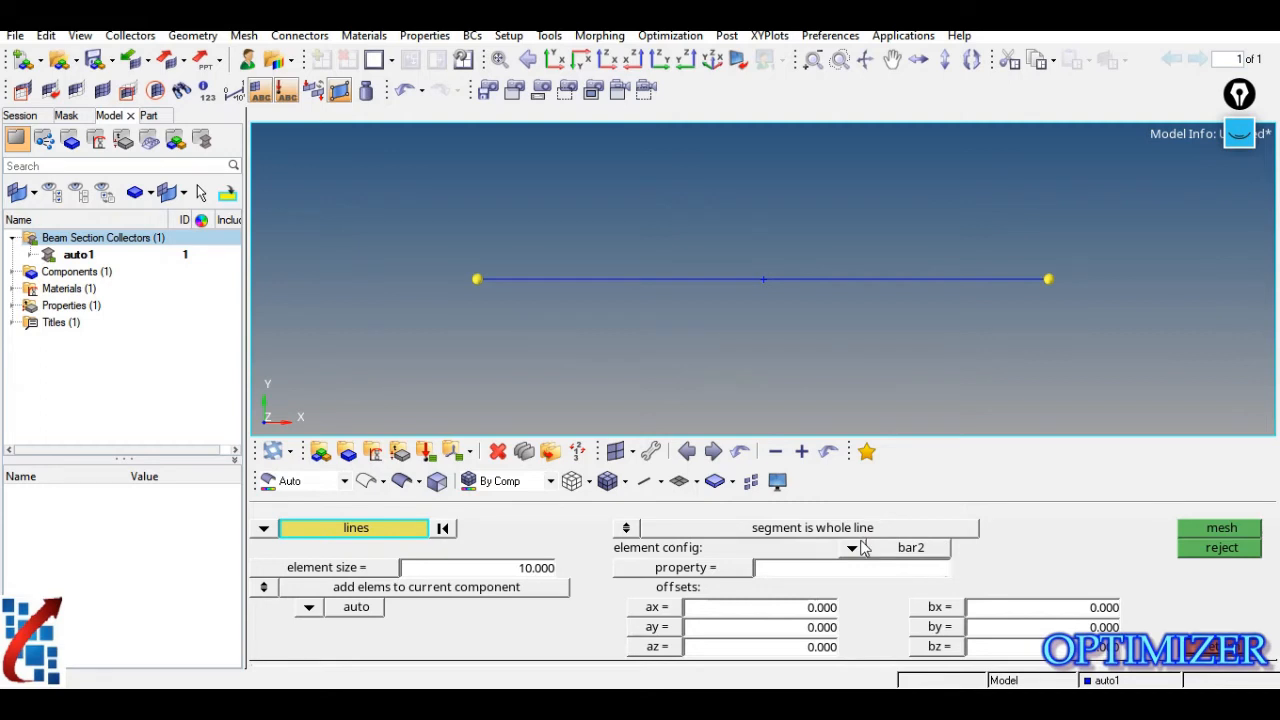
{"action": "left_click", "coordinate": [664, 575]}
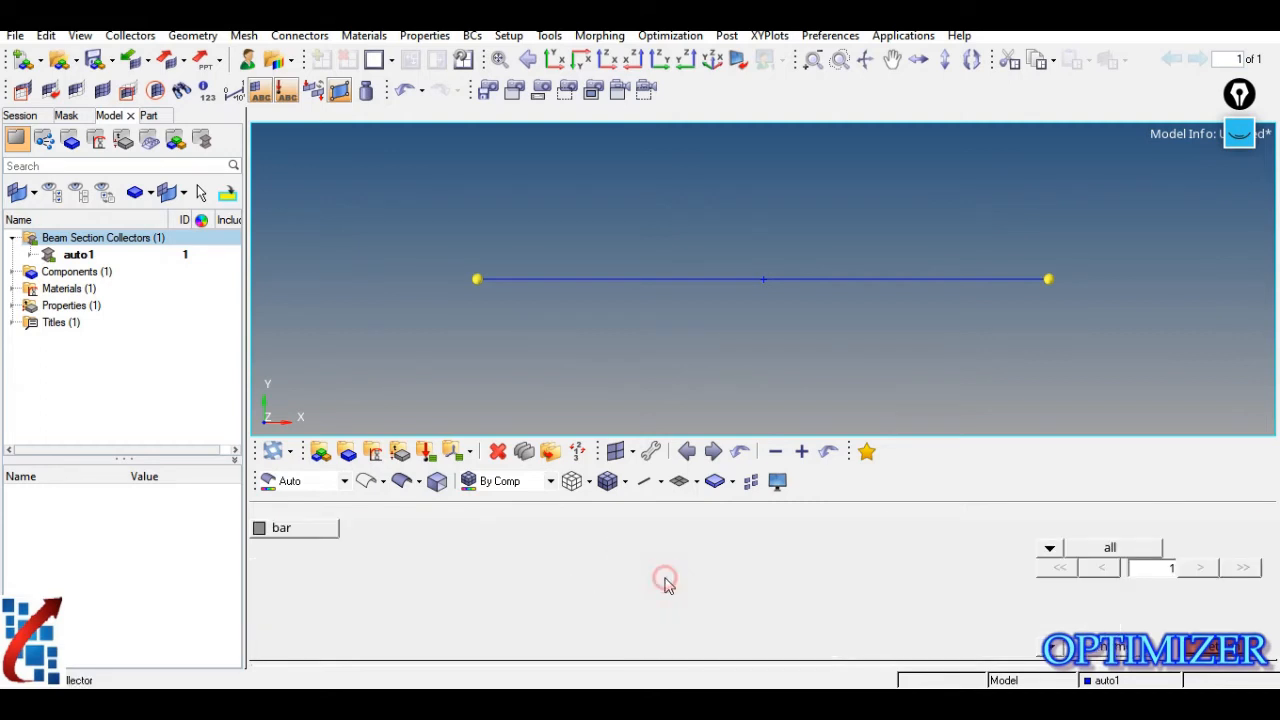
{"action": "left_click", "coordinate": [288, 532]}
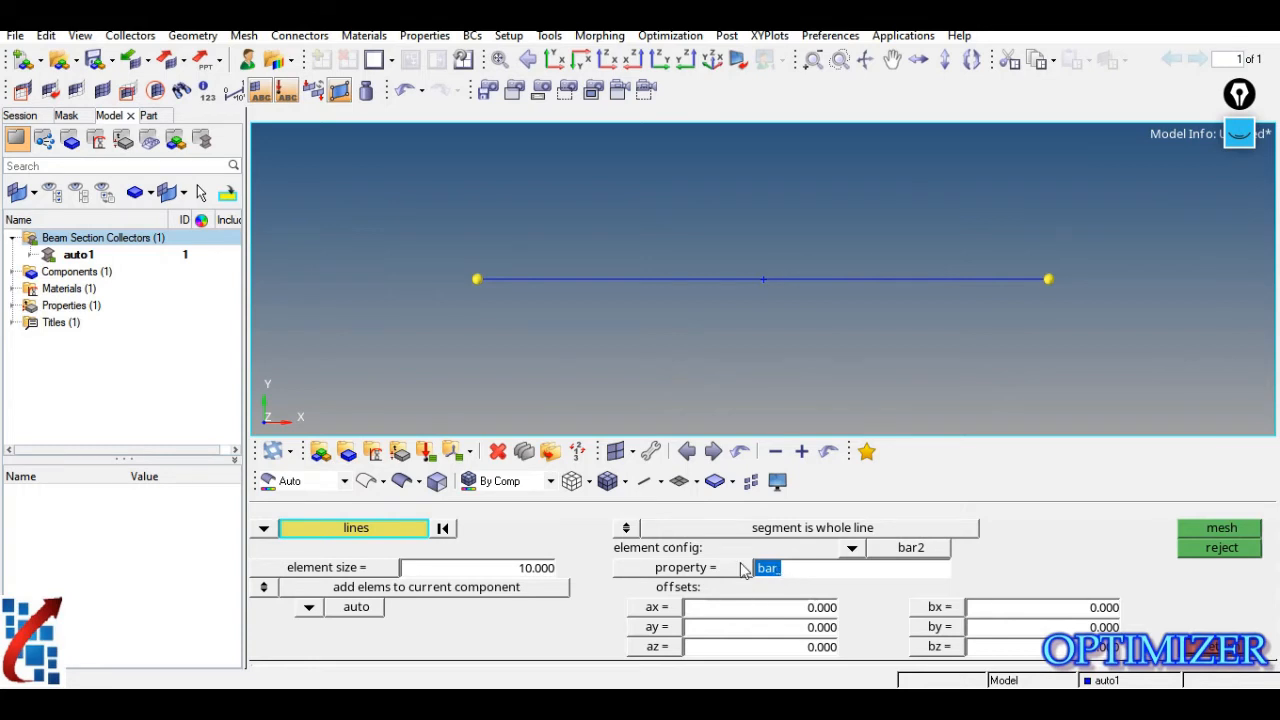
Step: Mesh the line between the two end nodes with bar2 elements, recalculating the whole line to an element size of 50
{"action": "left_click", "coordinate": [800, 280]}
{"action": "left_click", "coordinate": [1238, 535]}
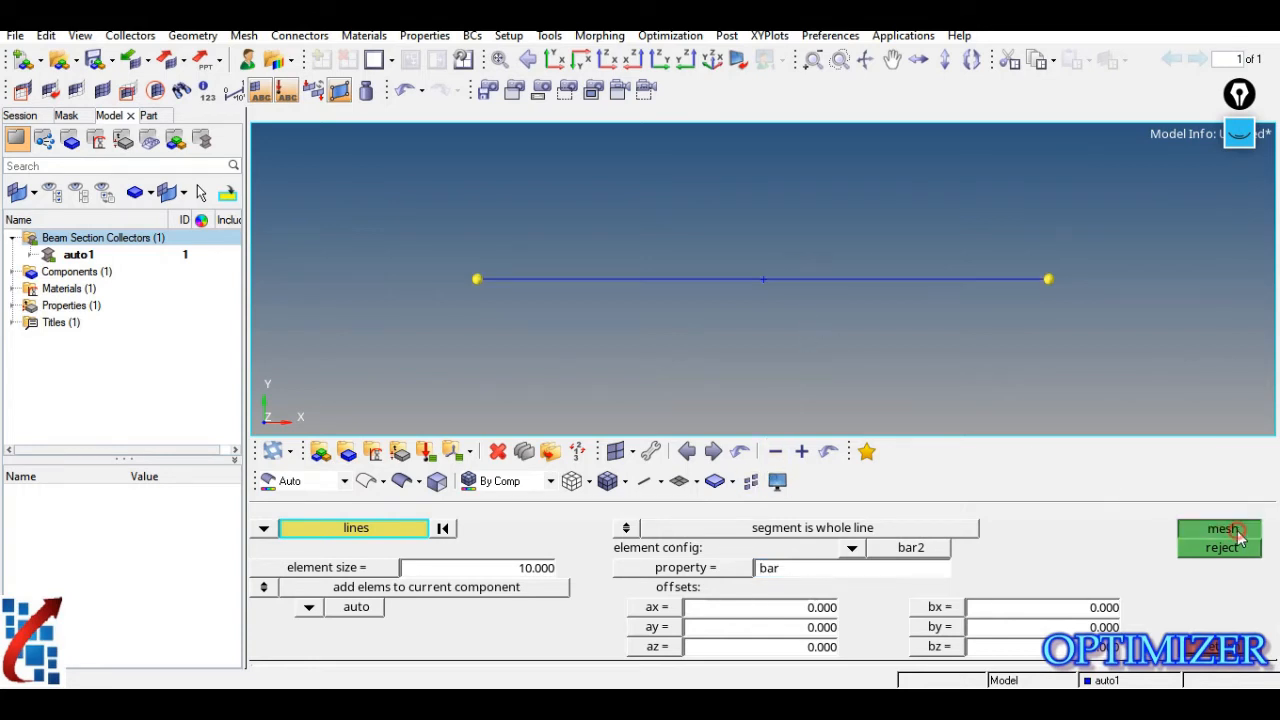
{"action": "left_click", "coordinate": [1238, 535]}
{"action": "left_click", "coordinate": [835, 270]}
{"action": "left_click", "coordinate": [1215, 545]}
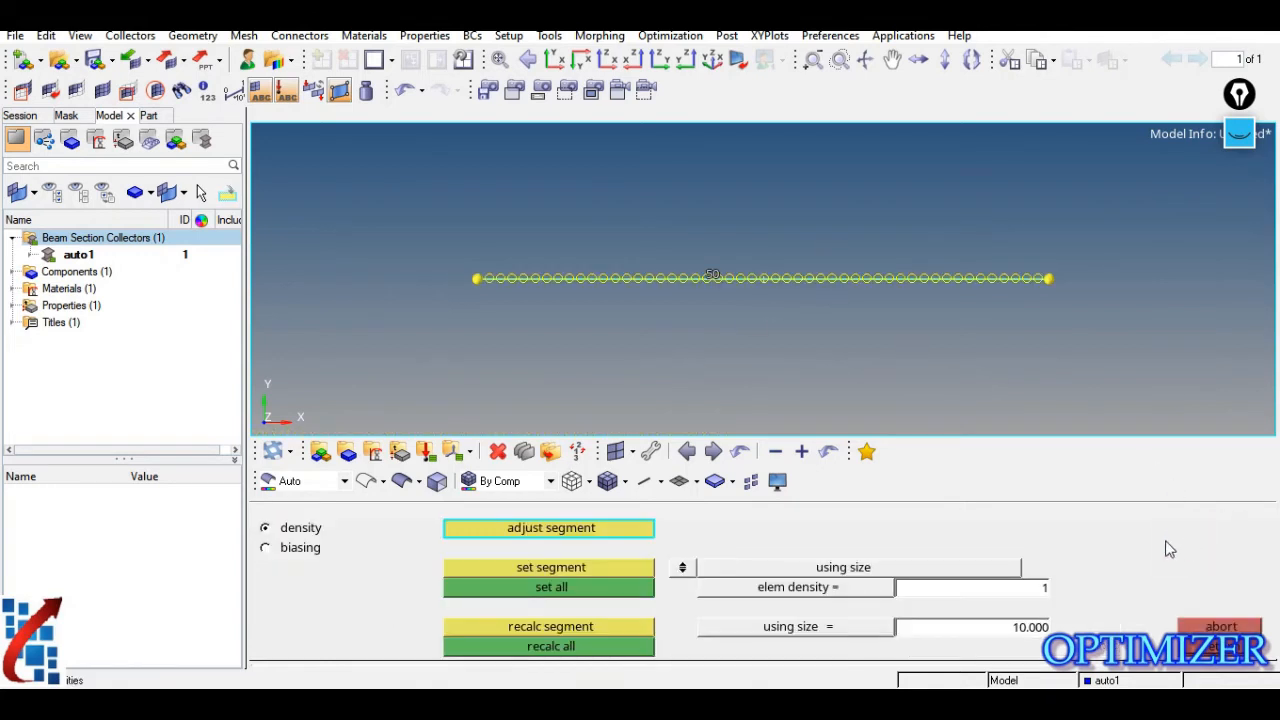
{"action": "left_click", "coordinate": [1013, 630]}
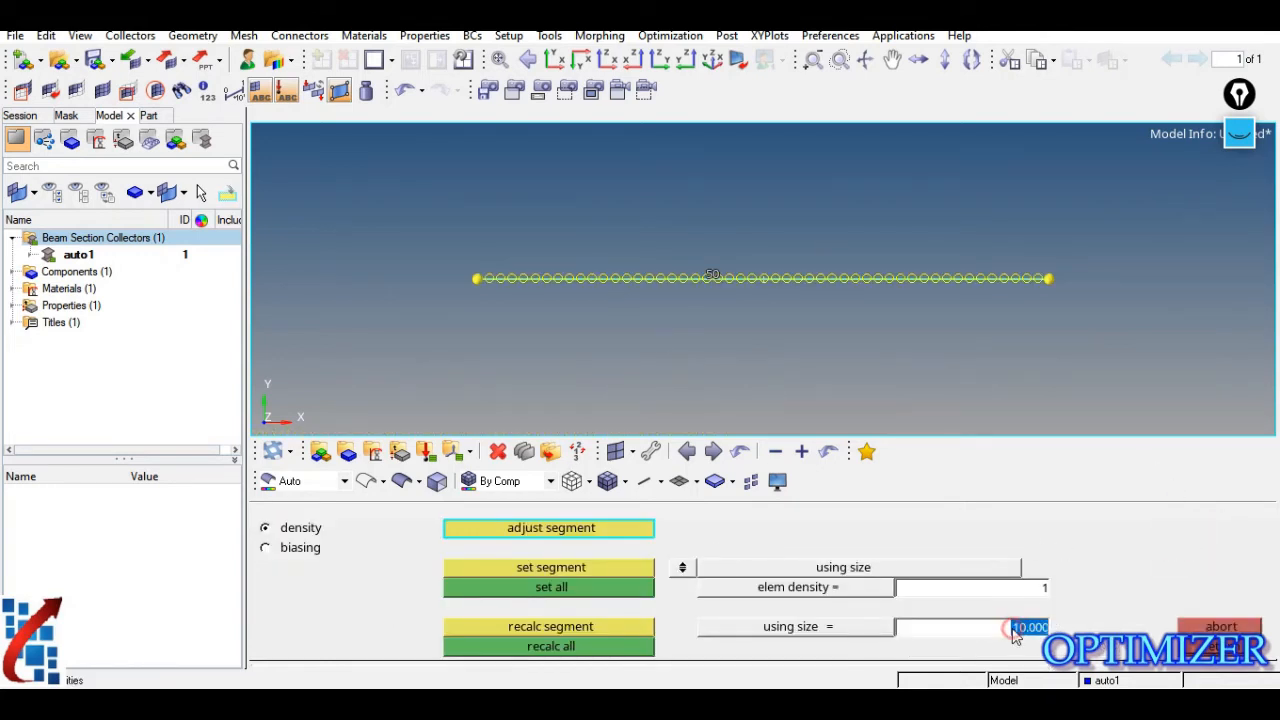
{"action": "type", "text": "50"}
{"action": "key", "text": "Return"}
{"action": "left_click", "coordinate": [550, 646]}
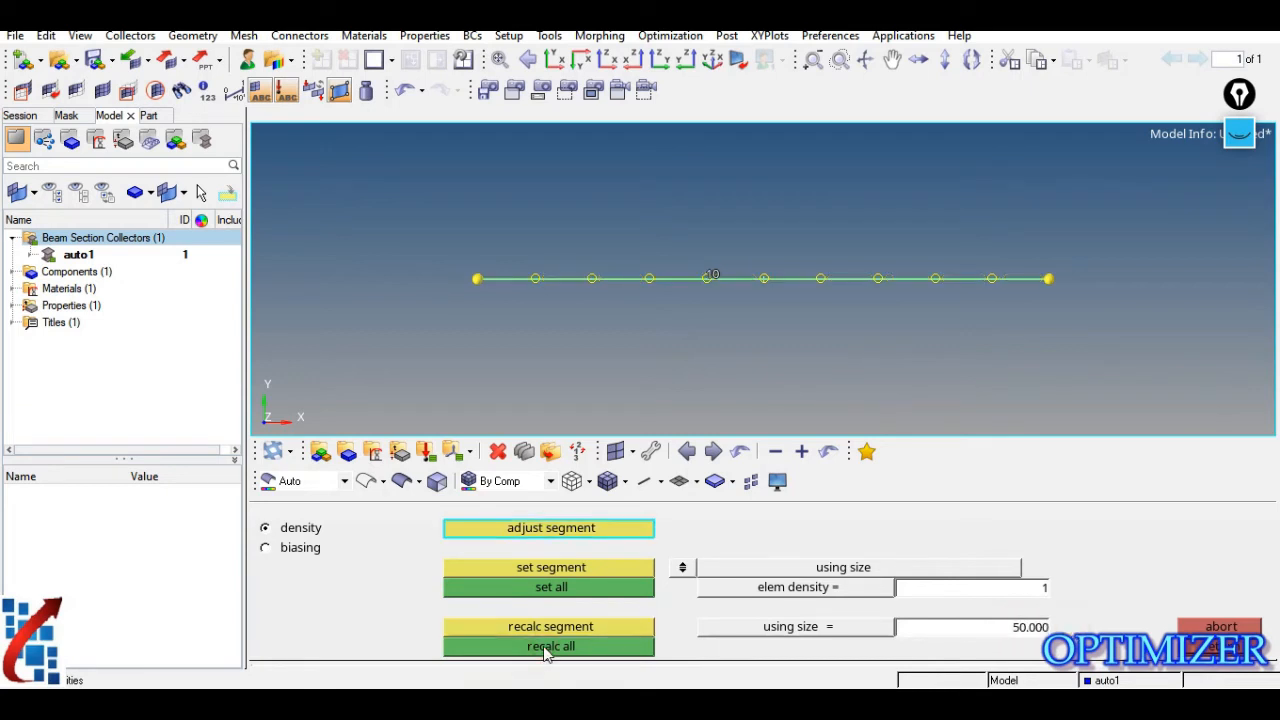
{"action": "left_click", "coordinate": [1214, 648]}
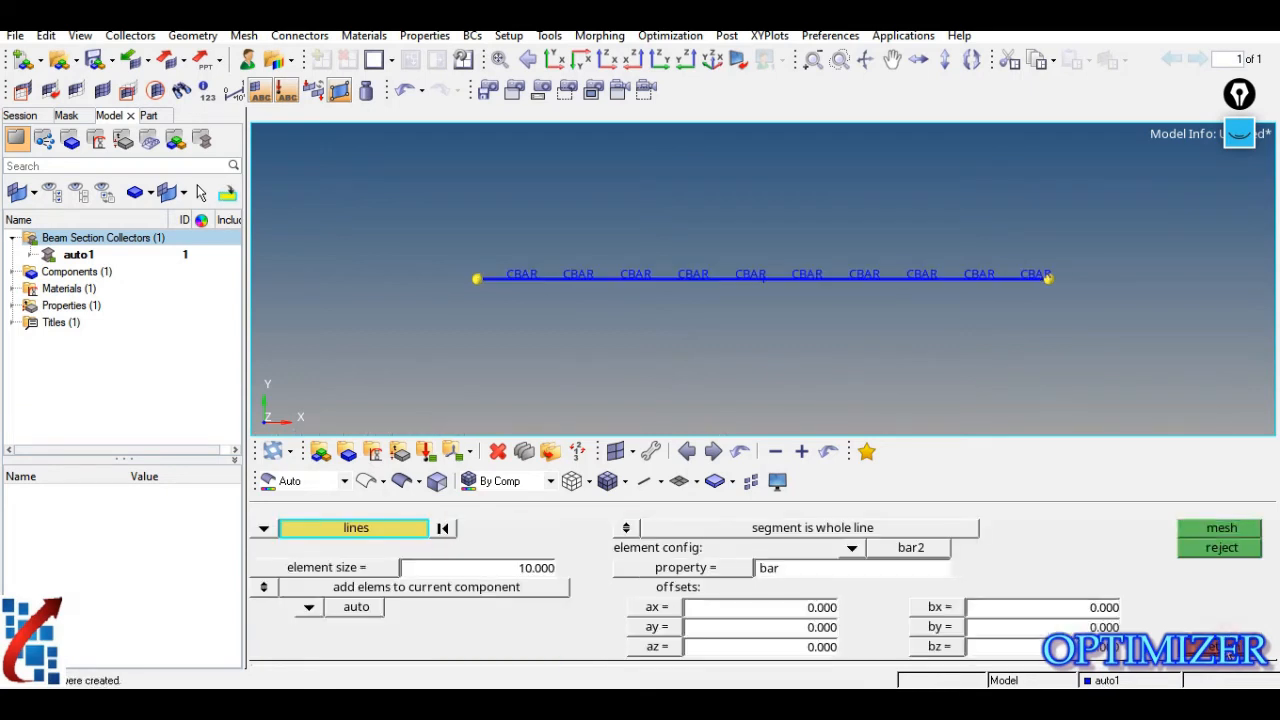
{"action": "left_click", "coordinate": [1214, 648]}
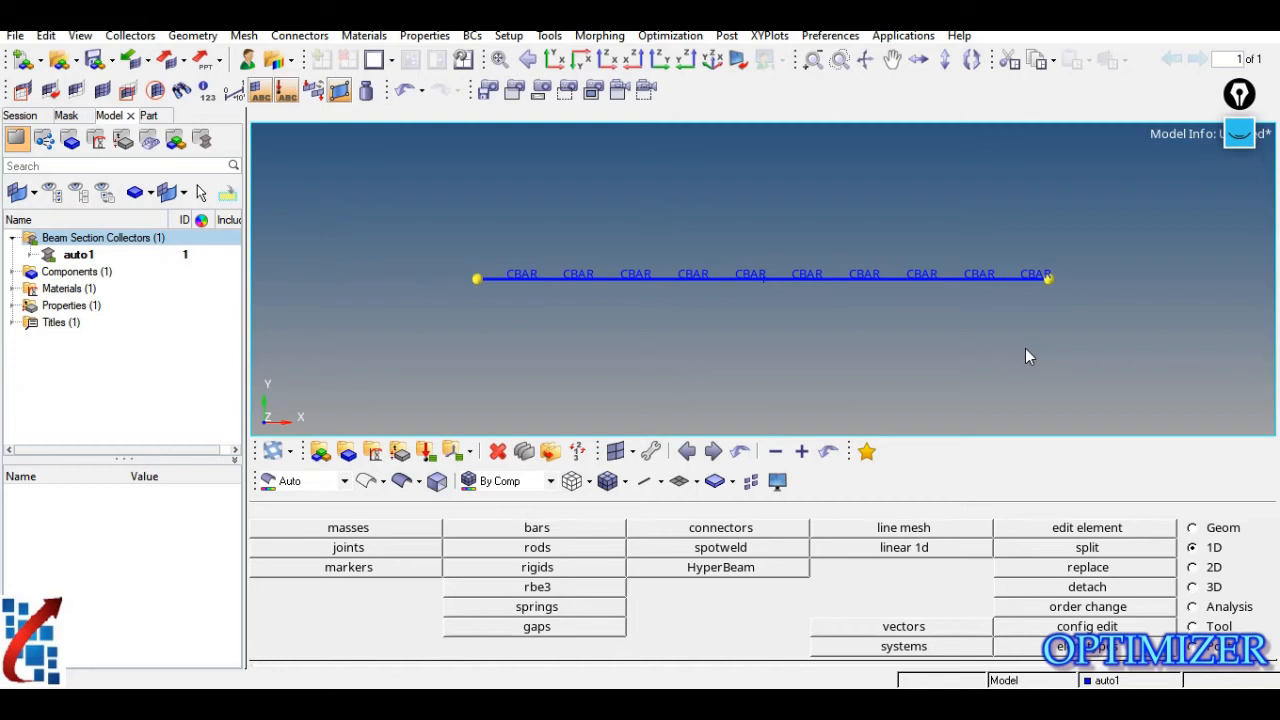
Step: Clear all temporary nodes from the model
{"action": "left_click", "coordinate": [1193, 527]}
{"action": "left_click", "coordinate": [357, 570]}
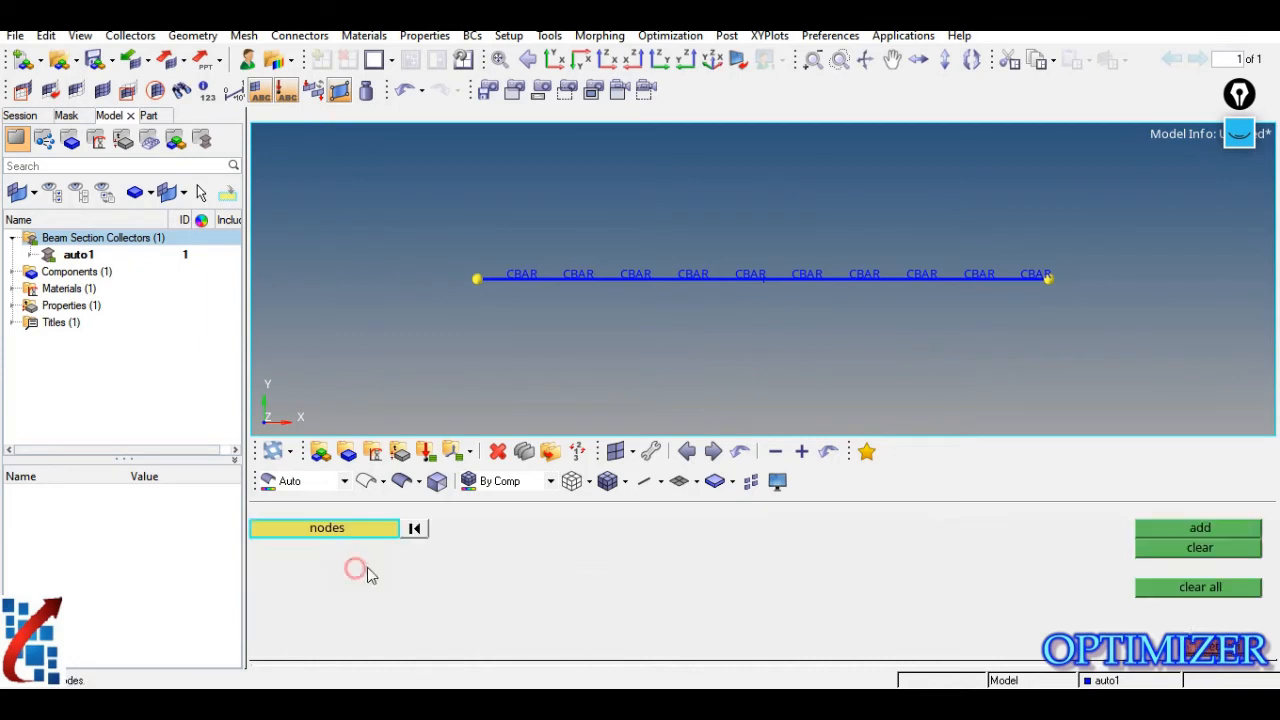
{"action": "left_click", "coordinate": [1238, 592]}
{"action": "left_click", "coordinate": [1204, 649]}
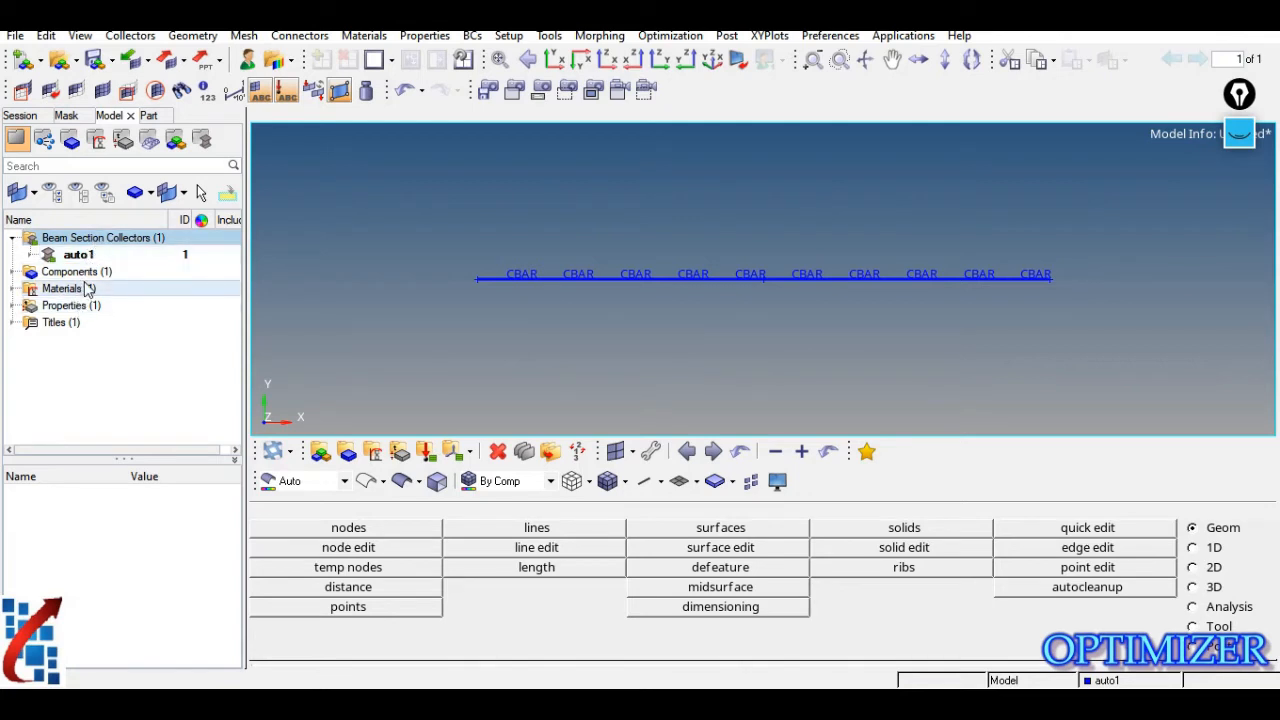
Step: Create a load collector named SPC with no card image
{"action": "left_click", "coordinate": [427, 453]}
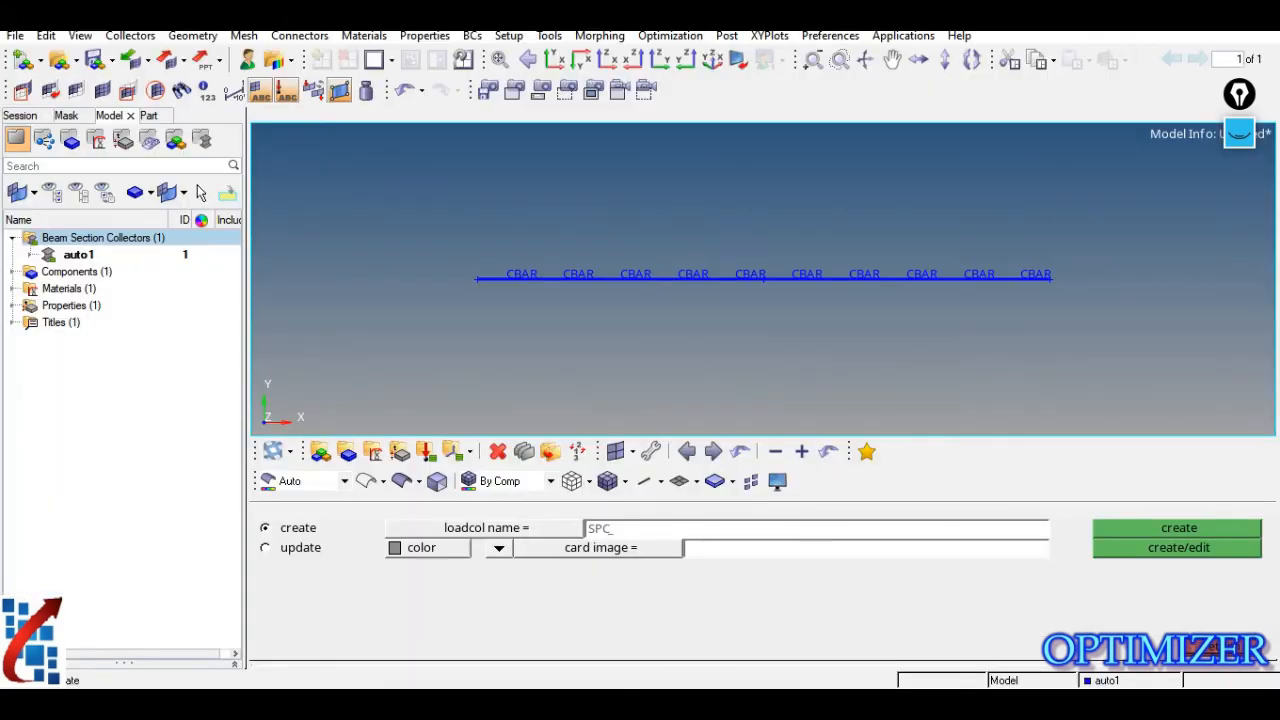
{"action": "left_click", "coordinate": [1122, 530]}
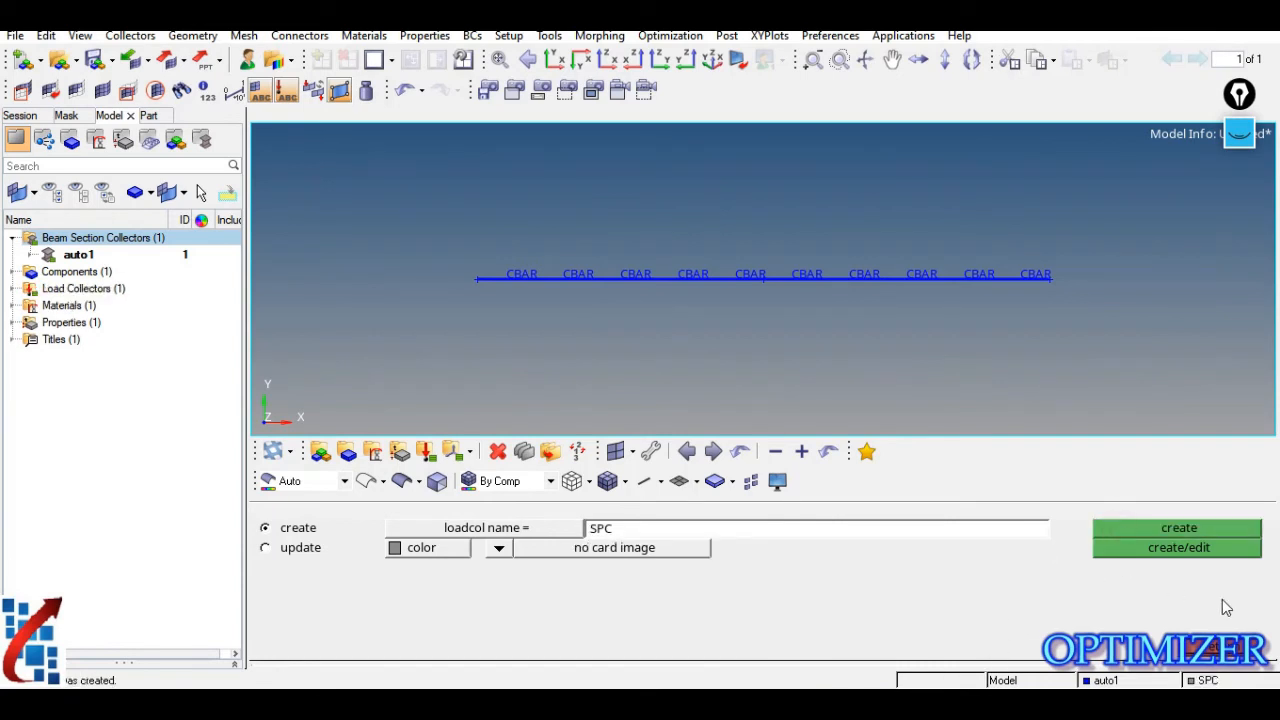
{"action": "left_click", "coordinate": [1212, 648]}
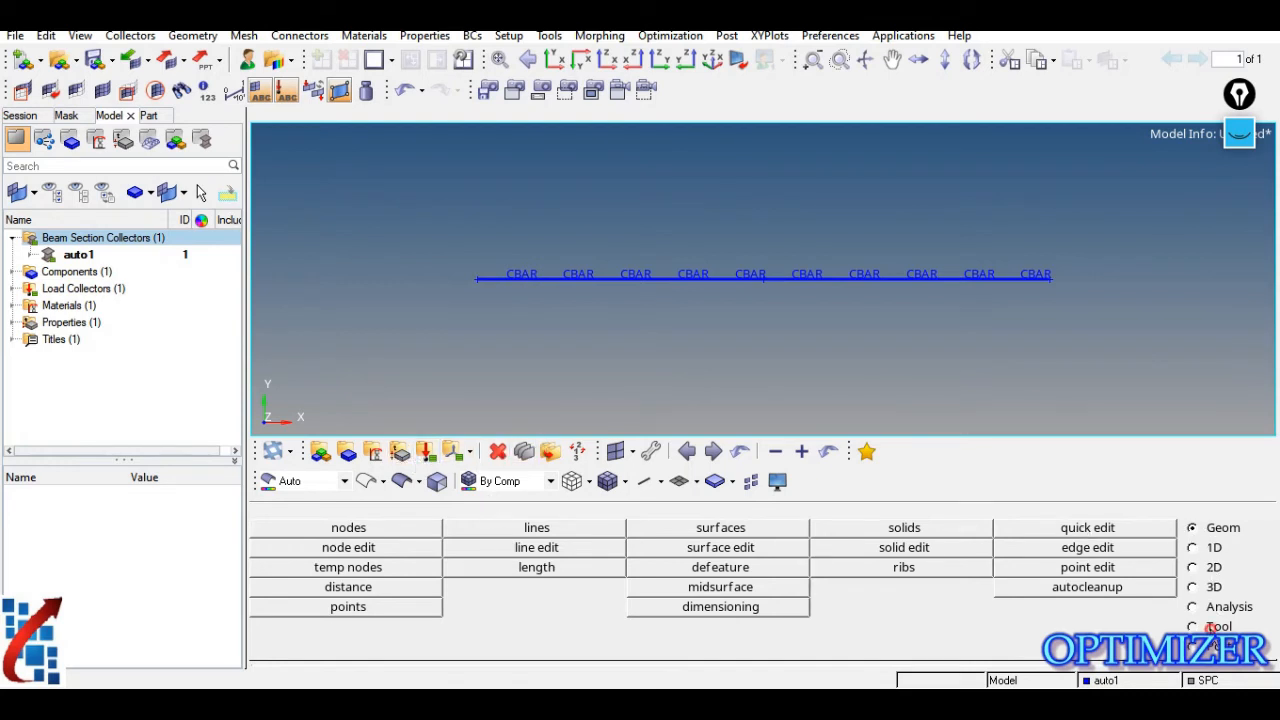
Step: Constrain dof1 to dof6 at 0 on the end node at the bar's minimum-X end, using load type SPC
{"action": "left_click", "coordinate": [1192, 627]}
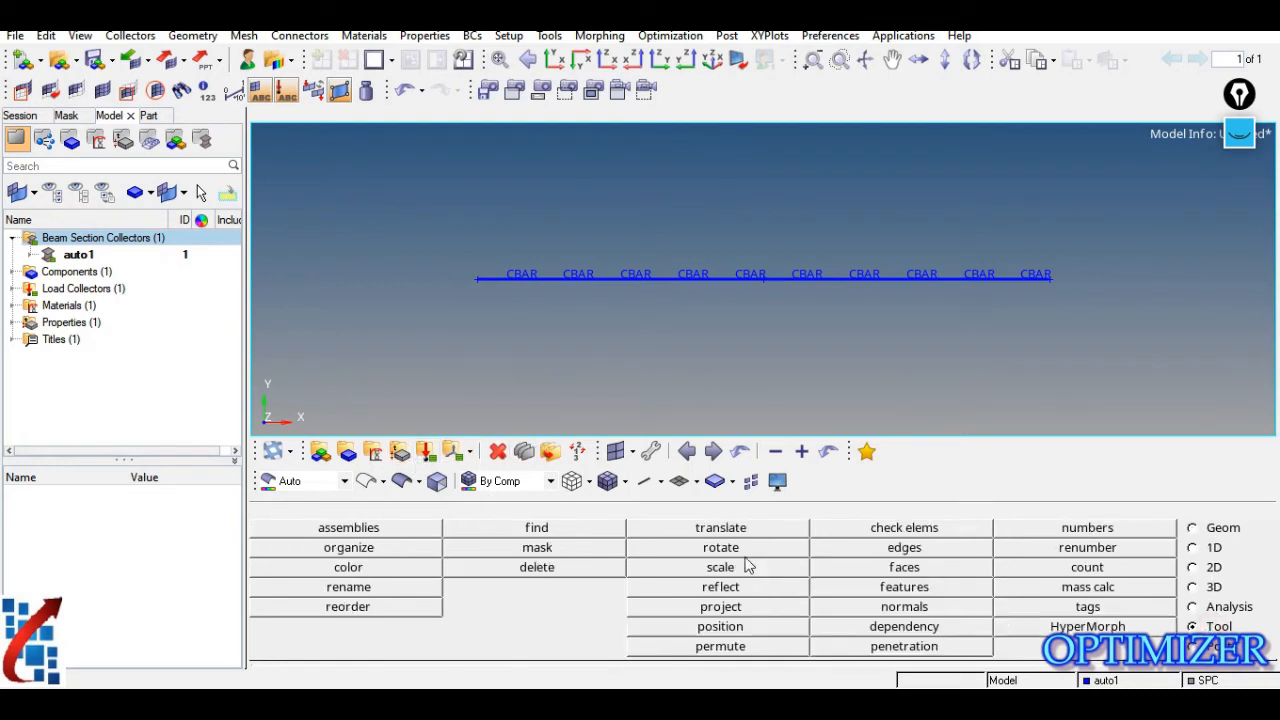
{"action": "left_click", "coordinate": [1217, 612]}
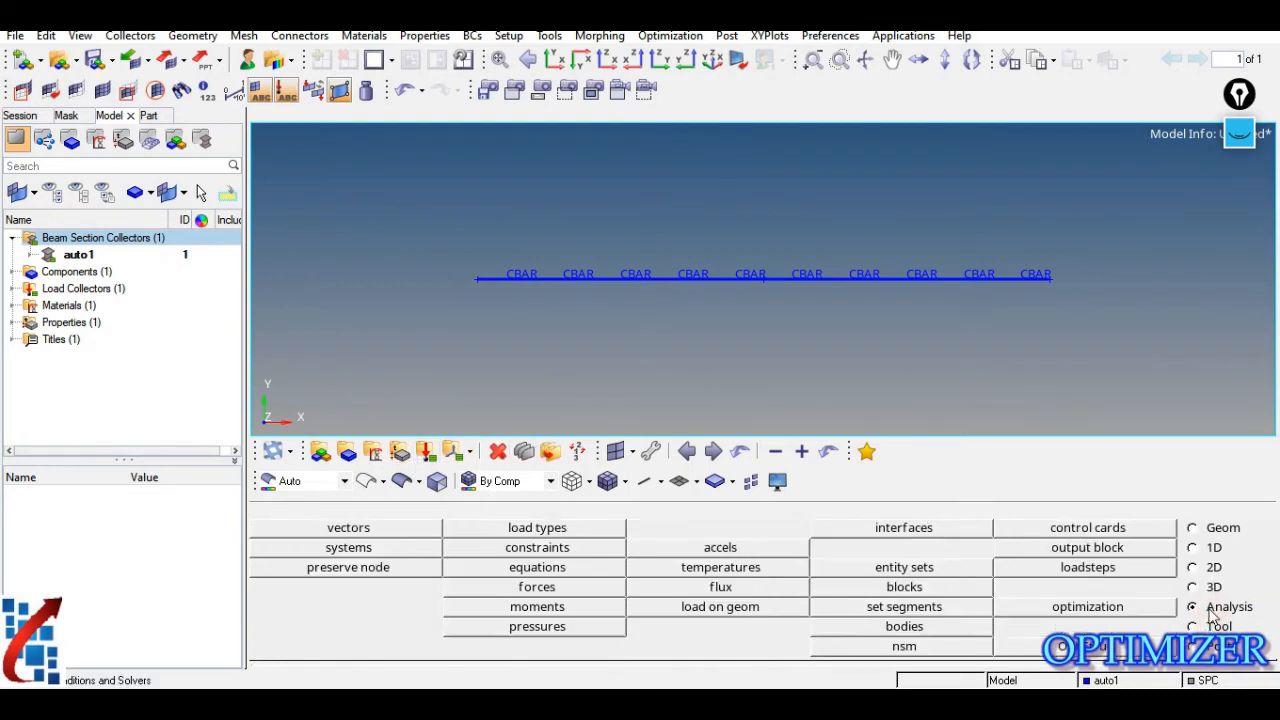
{"action": "left_click", "coordinate": [537, 550]}
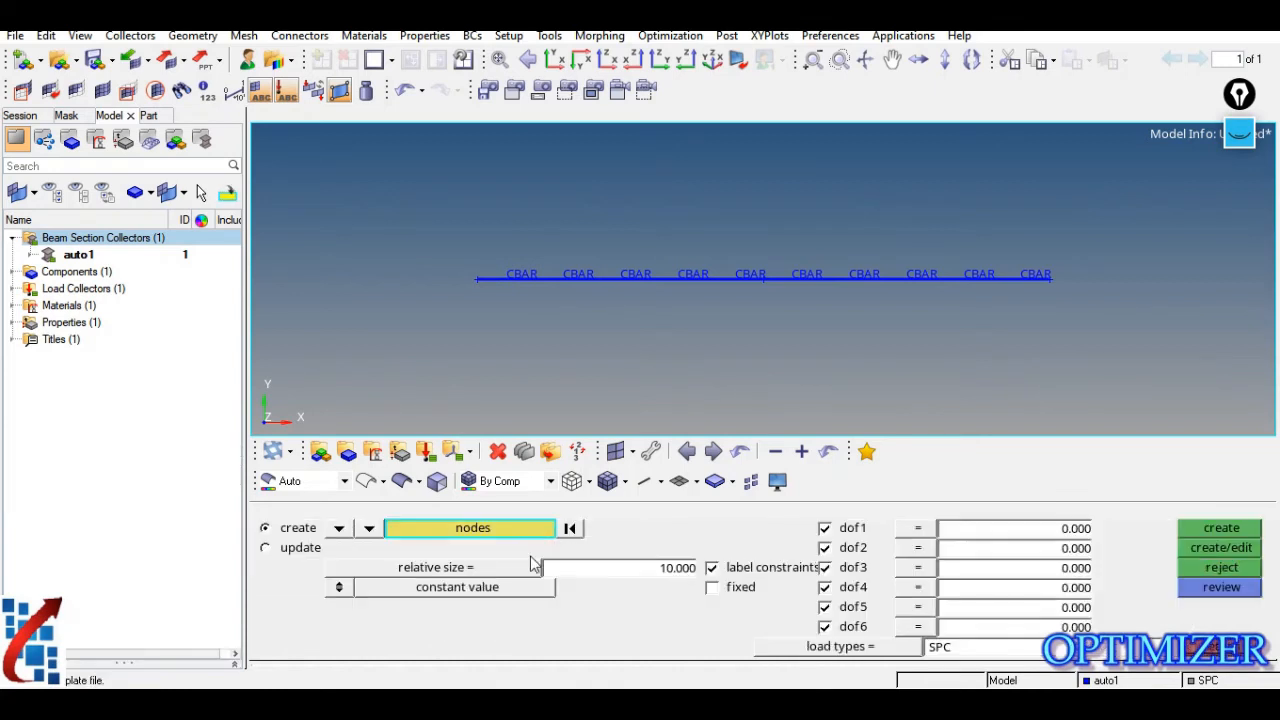
{"action": "left_click", "coordinate": [477, 281]}
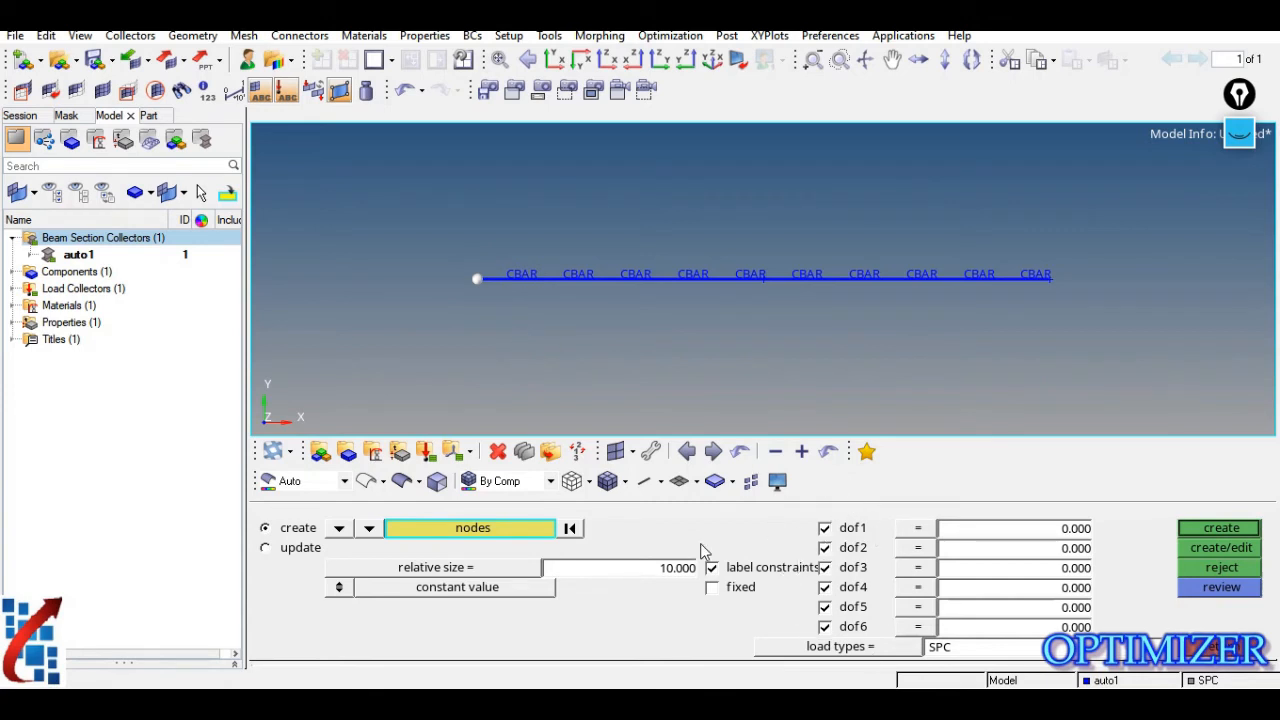
{"action": "left_click", "coordinate": [1246, 532]}
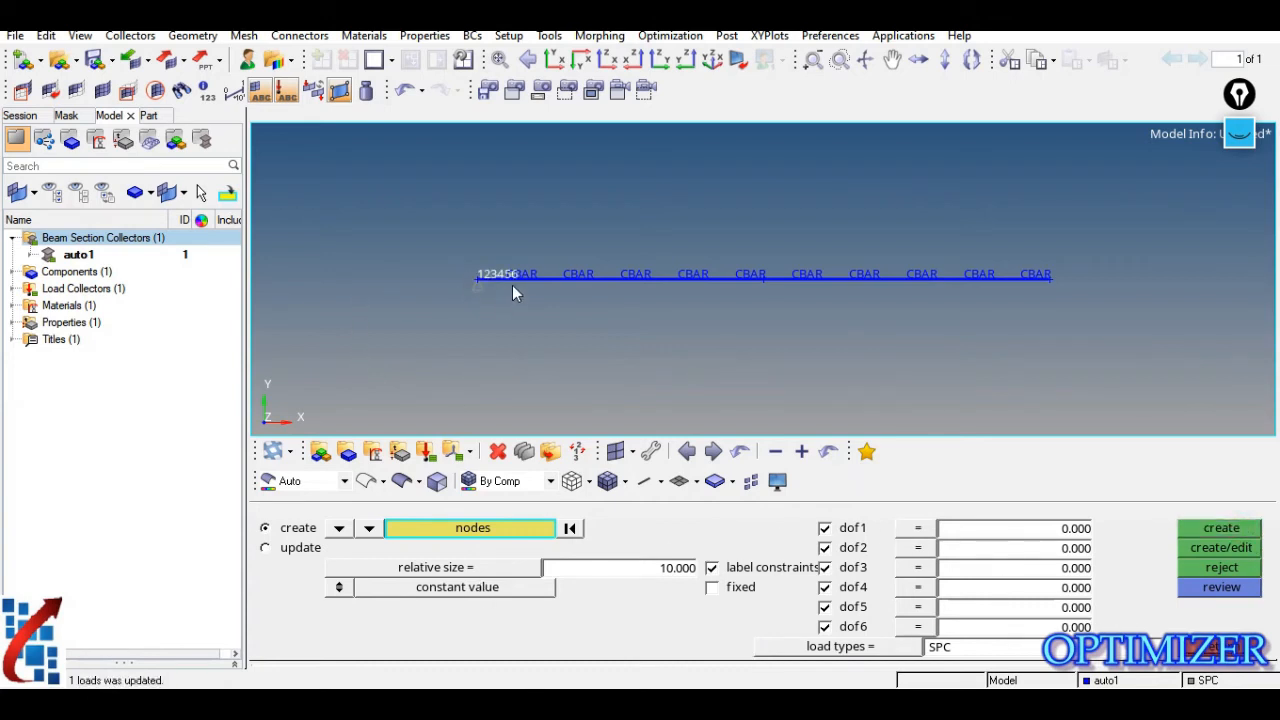
Step: Change the colour of the SPC load collector to yellow
{"action": "left_click", "coordinate": [12, 288]}
{"action": "left_click", "coordinate": [201, 305]}
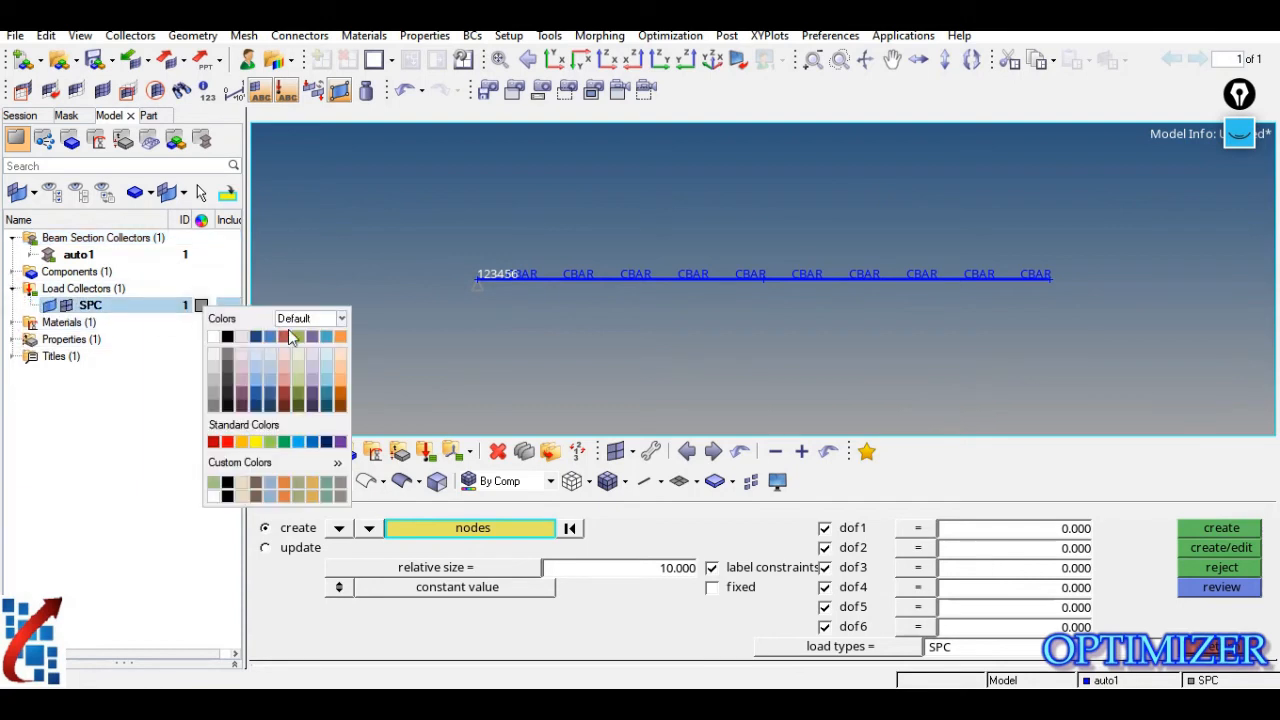
{"action": "left_click", "coordinate": [256, 441]}
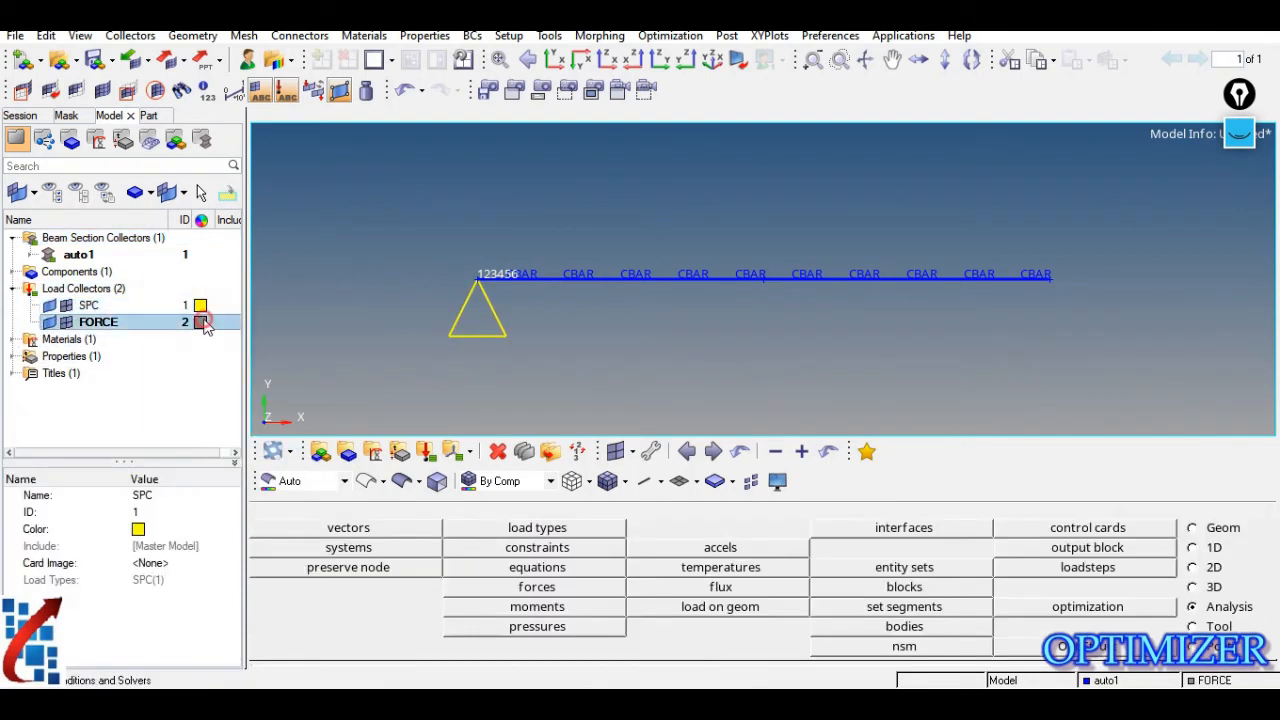
Step: Create a load collector named FORCE with no card image and colour it red
{"action": "left_click", "coordinate": [204, 325]}
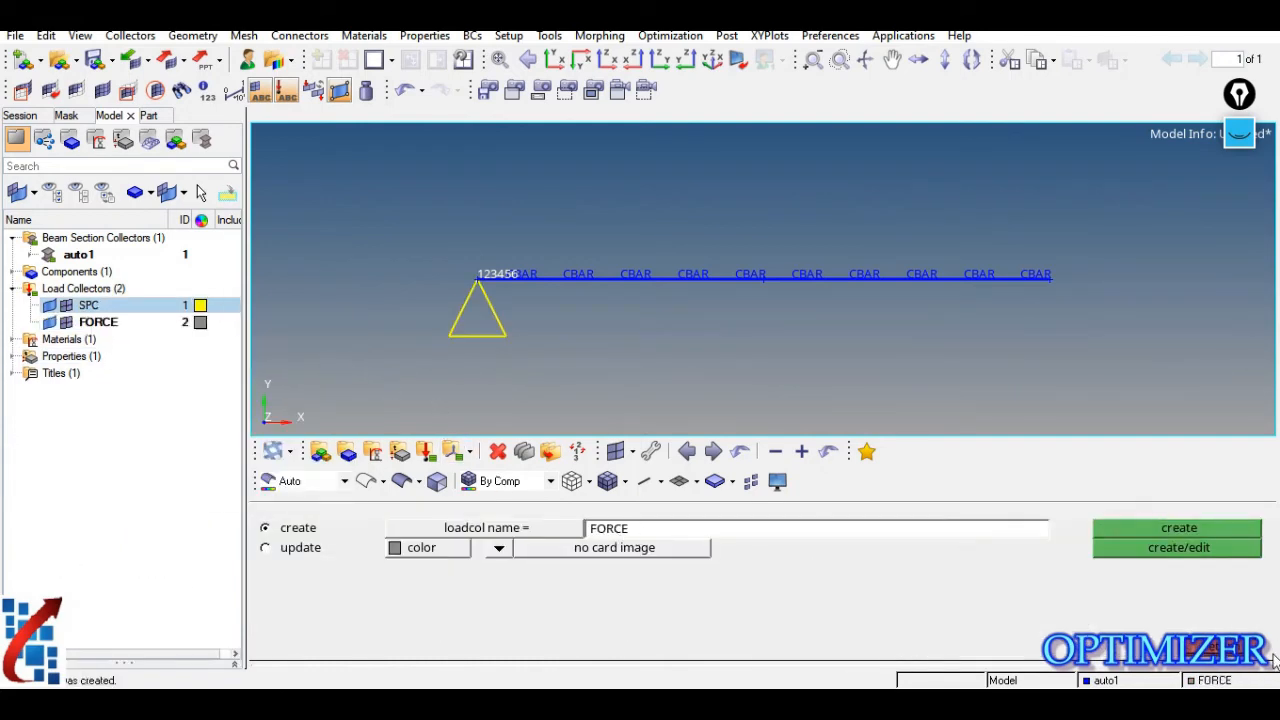
{"action": "left_click", "coordinate": [1210, 648]}
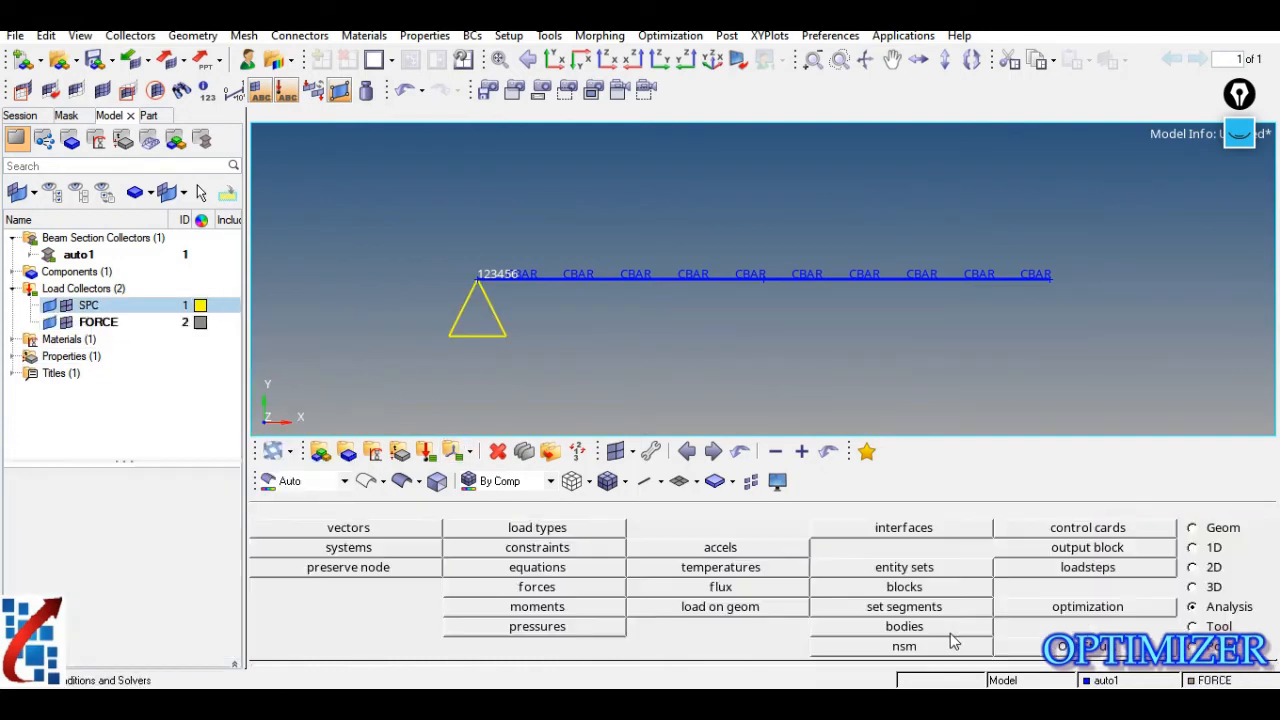
{"action": "left_click", "coordinate": [200, 322]}
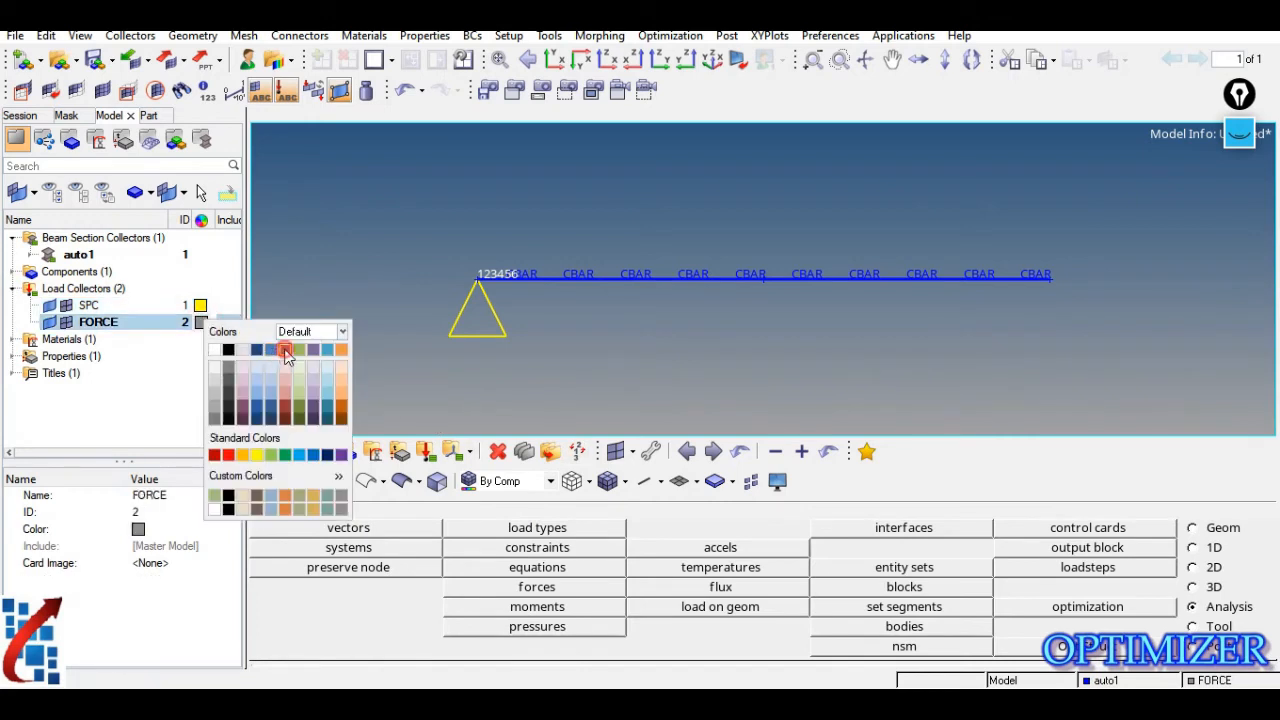
{"action": "left_click", "coordinate": [280, 348]}
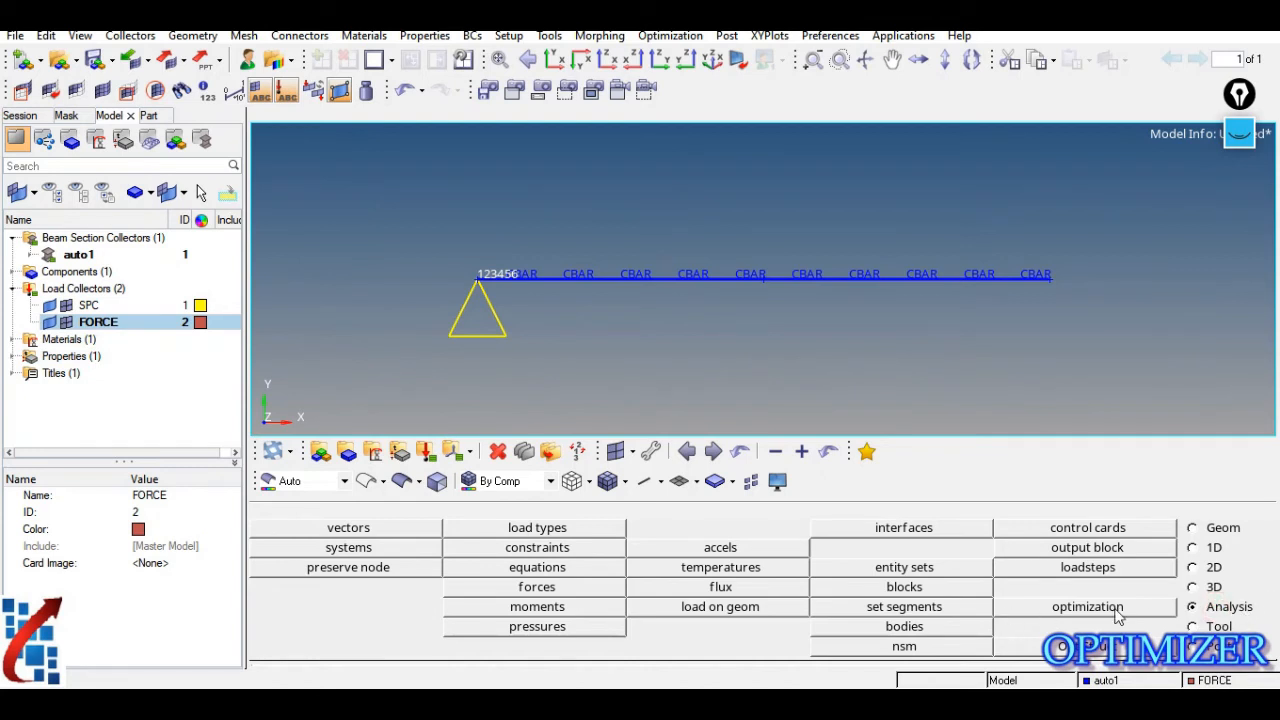
Step: Create a force of magnitude 1000 along the global y-axis on the bar's free end node
{"action": "left_click", "coordinate": [518, 589]}
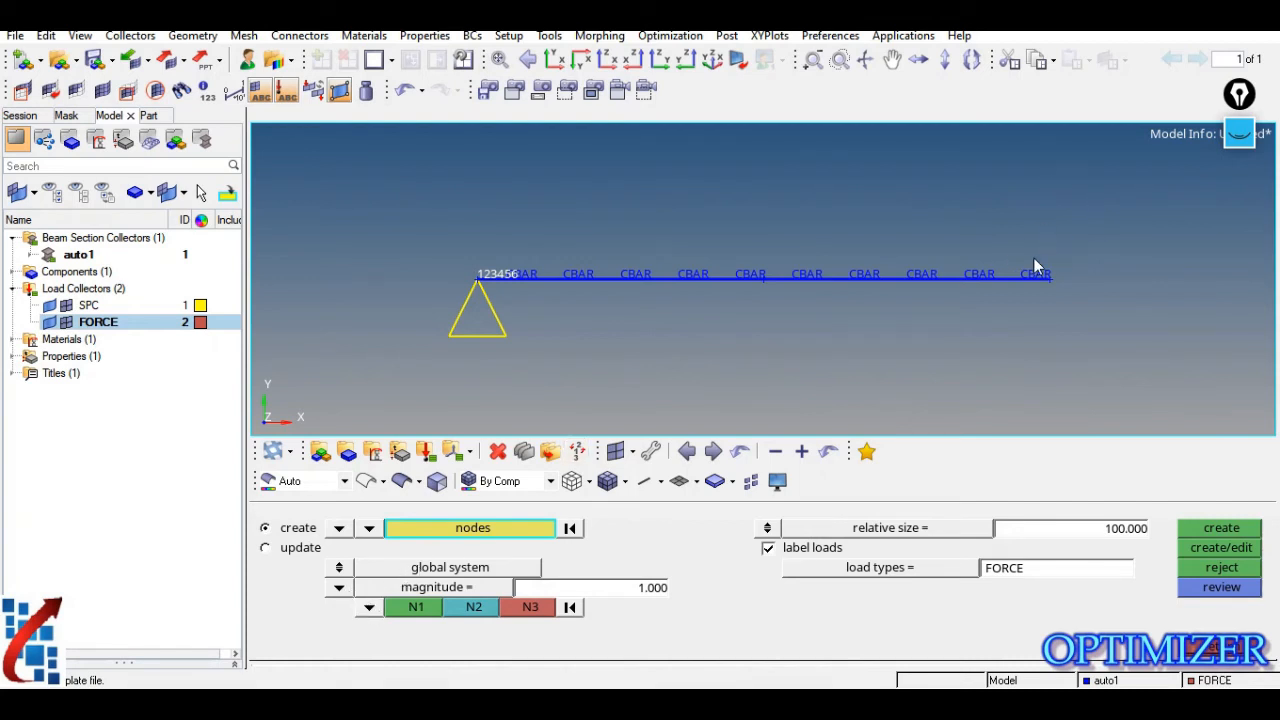
{"action": "left_click", "coordinate": [368, 607]}
{"action": "left_click", "coordinate": [330, 593]}
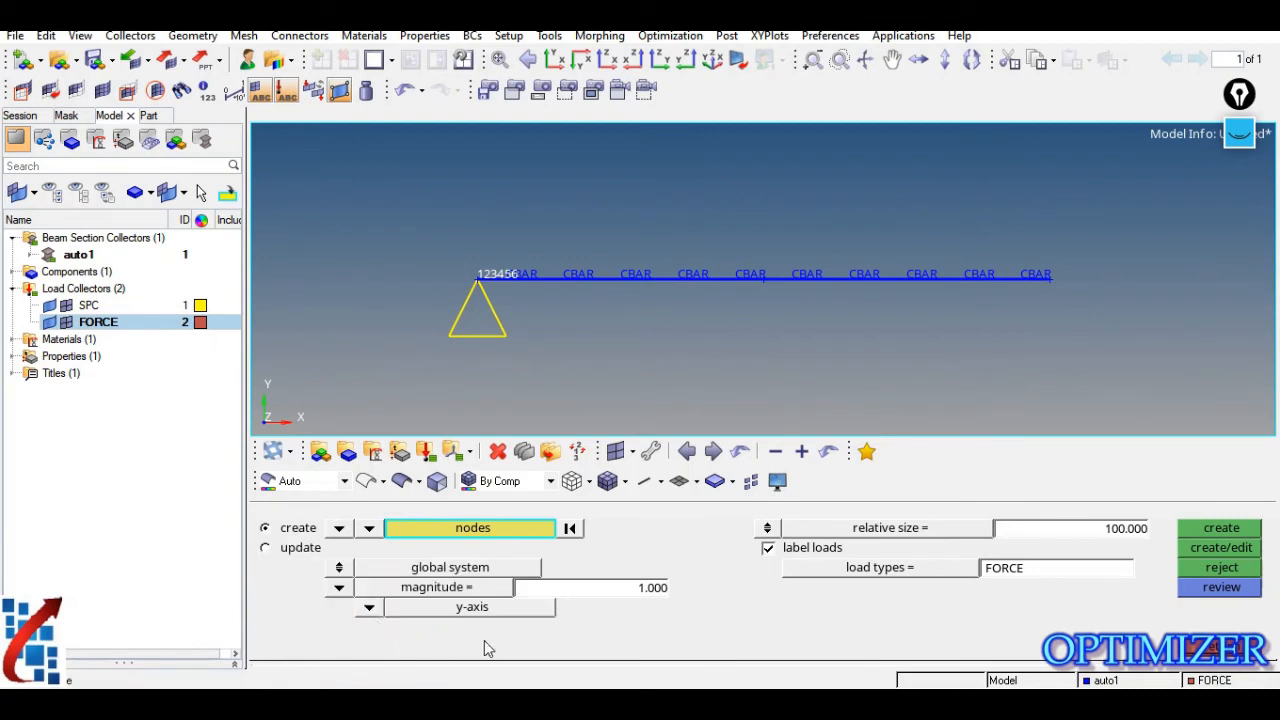
{"action": "left_click", "coordinate": [614, 592]}
{"action": "type", "text": "1000"}
{"action": "key", "text": "Return"}
{"action": "left_click", "coordinate": [1053, 278]}
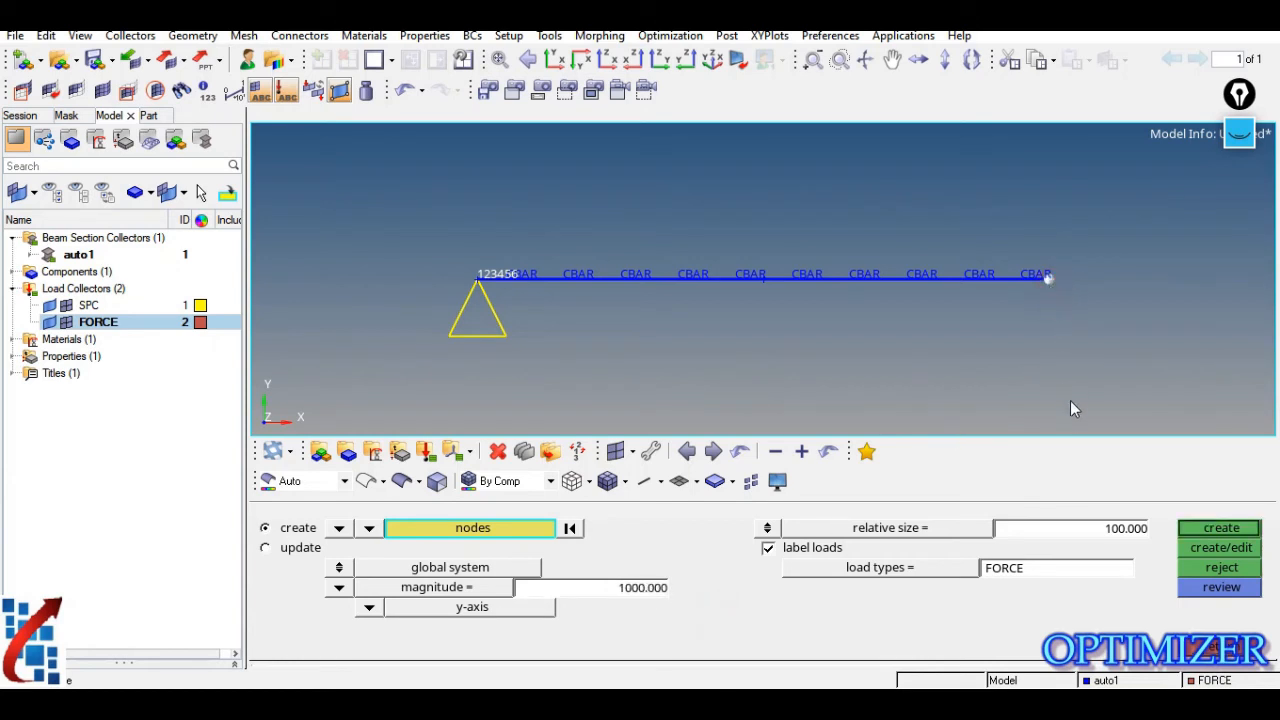
{"action": "left_click", "coordinate": [1236, 532]}
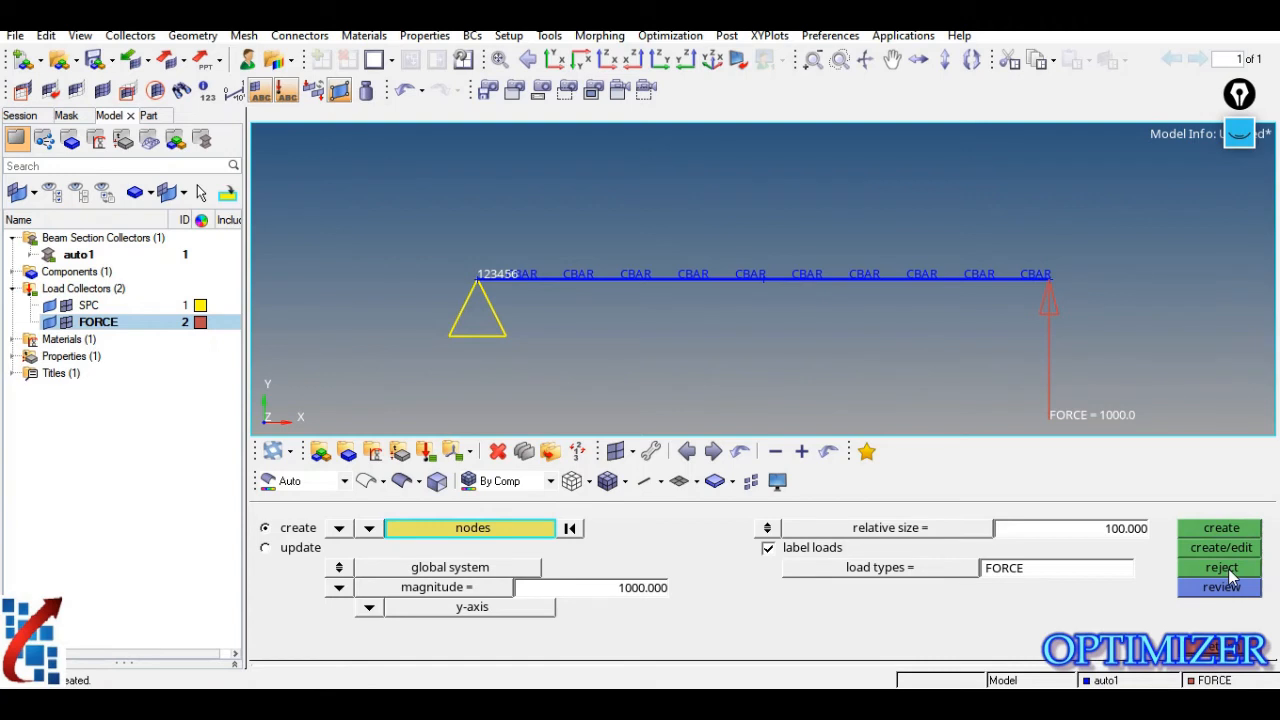
Step: Reject the upward end force and recreate it on the free end node with magnitude -1000
{"action": "left_click", "coordinate": [1228, 570]}
{"action": "left_click", "coordinate": [622, 592]}
{"action": "type", "text": "-"}
{"action": "left_click", "coordinate": [1224, 530]}
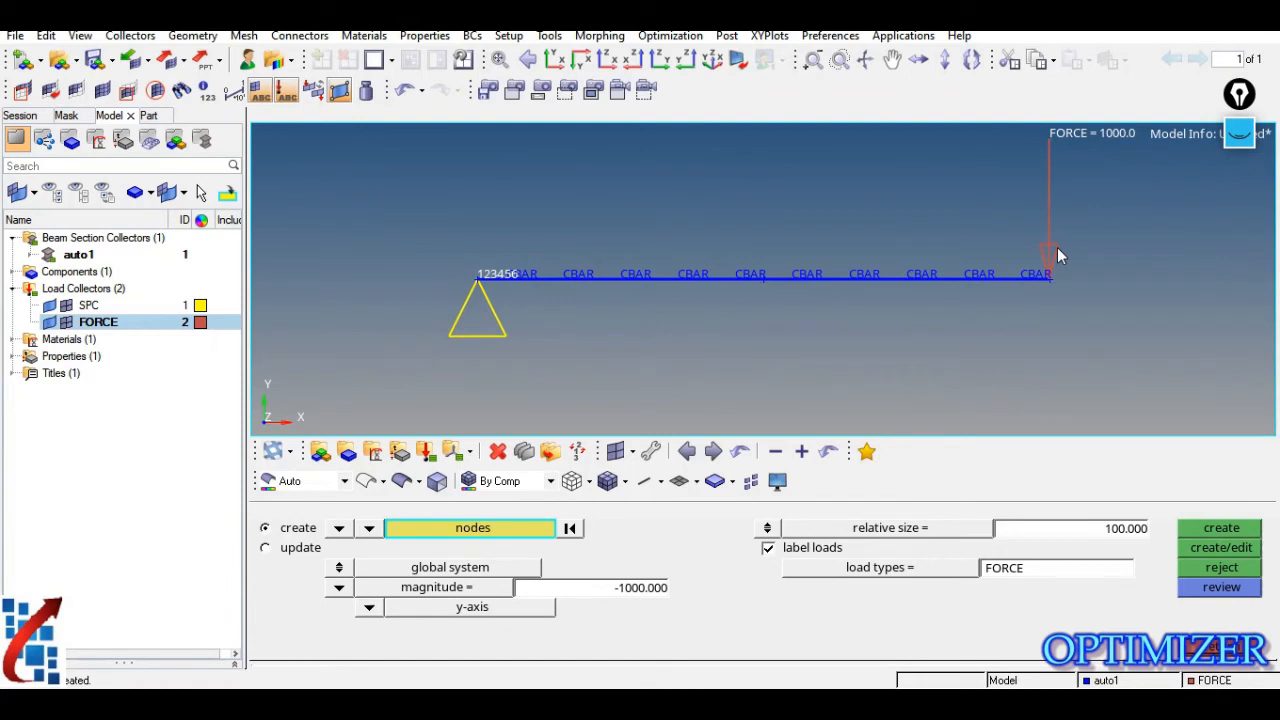
{"action": "left_click", "coordinate": [1213, 650]}
Step: Create a linear static load step named BAR with the SPC collector as SPC and the FORCE collector as LOAD
{"action": "left_click", "coordinate": [1078, 569]}
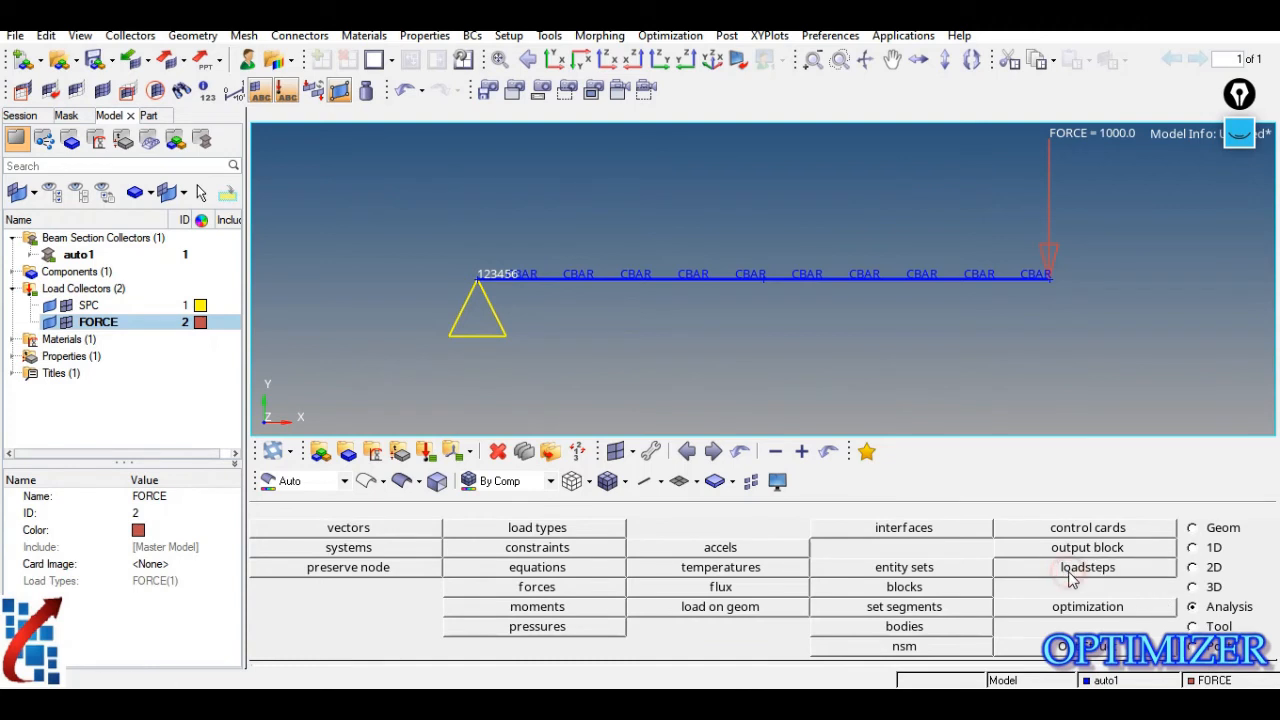
{"action": "left_click", "coordinate": [444, 536]}
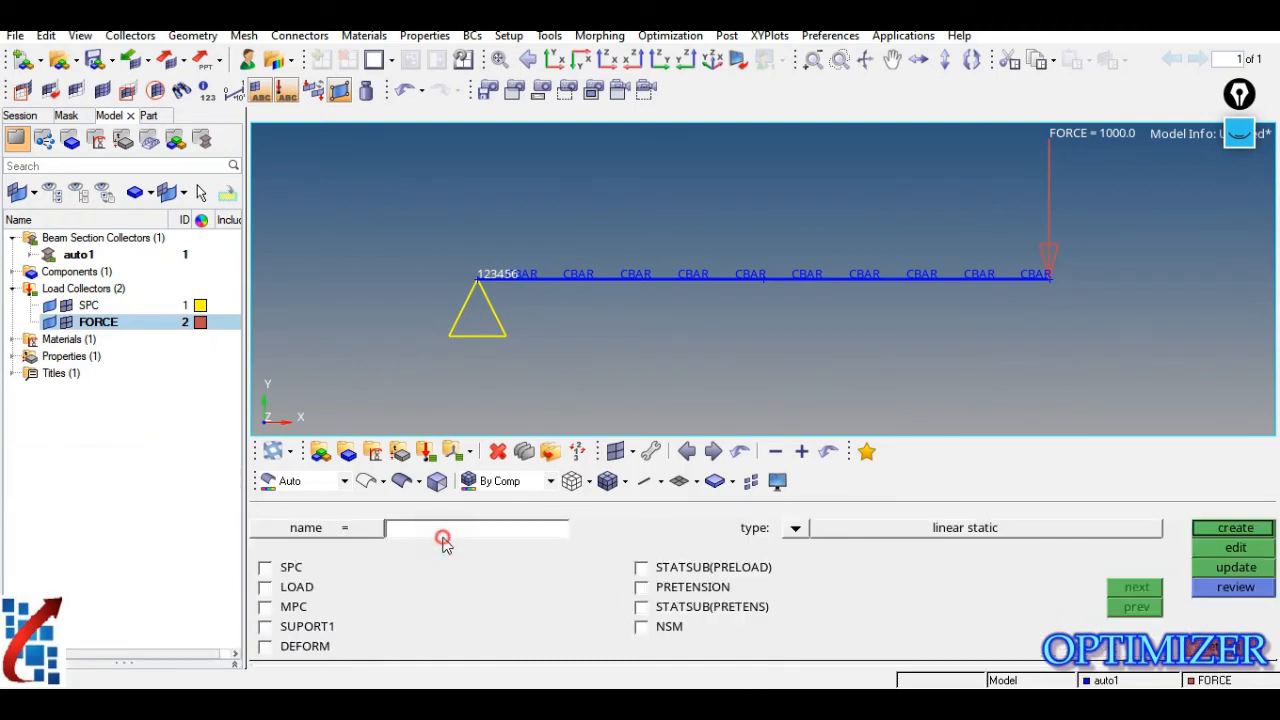
{"action": "type", "text": "BAR"}
{"action": "left_click", "coordinate": [265, 567]}
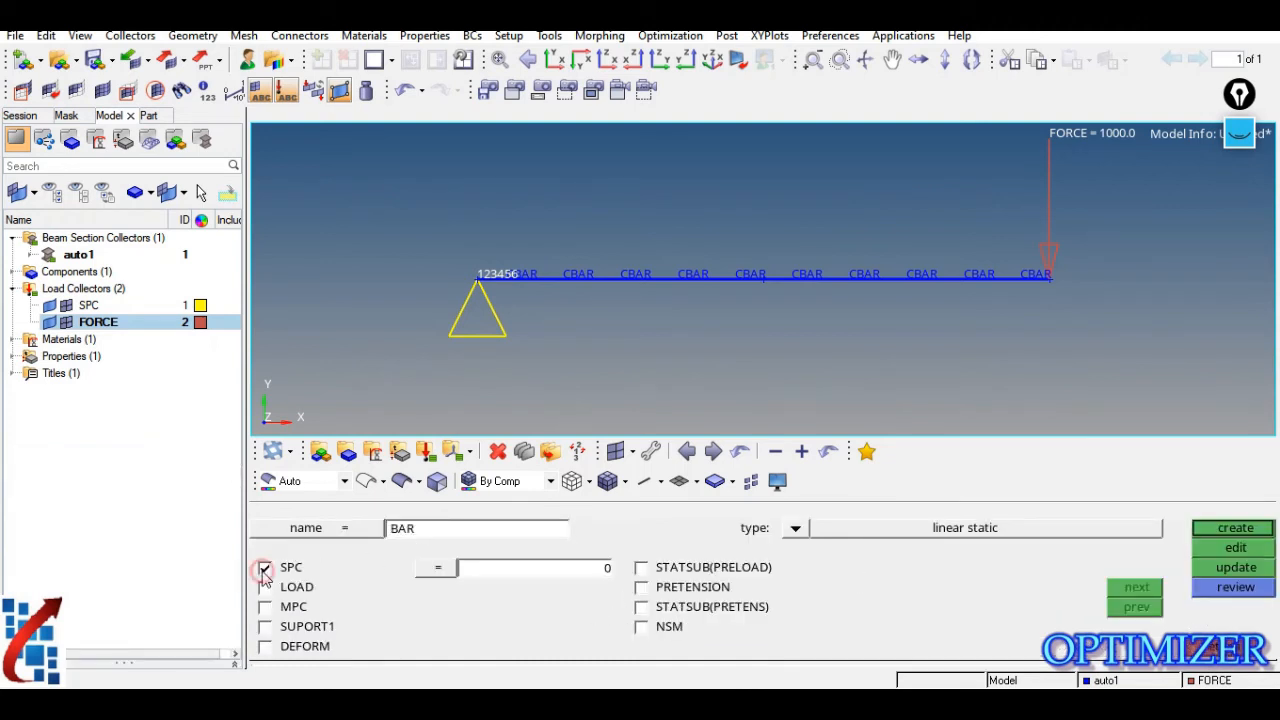
{"action": "left_click", "coordinate": [283, 590]}
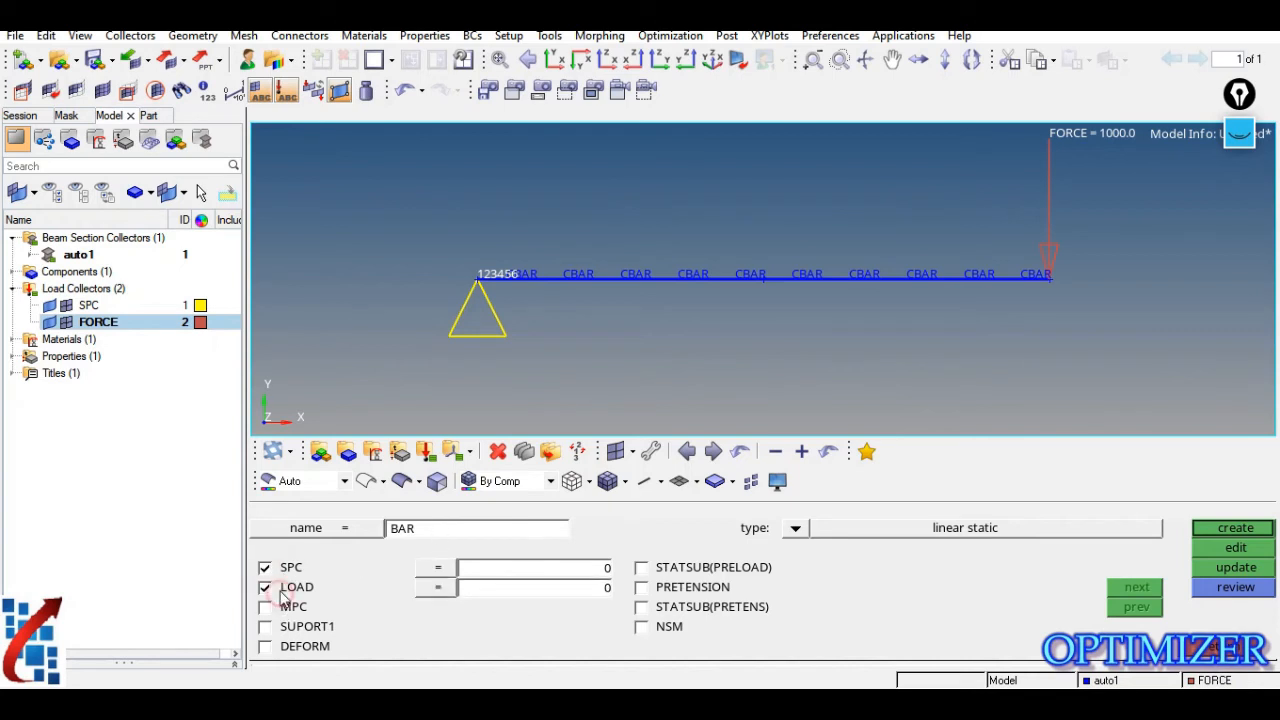
{"action": "left_click", "coordinate": [428, 570]}
{"action": "left_click", "coordinate": [295, 529]}
{"action": "left_click", "coordinate": [437, 587]}
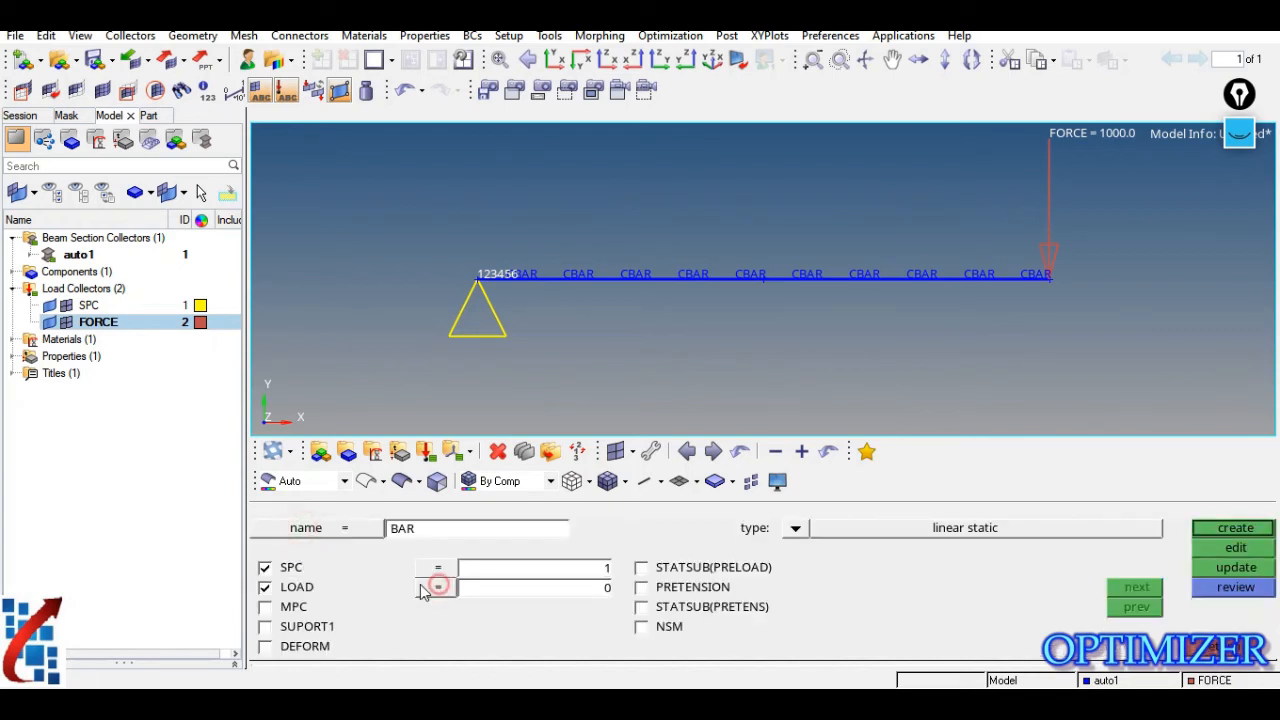
{"action": "left_click", "coordinate": [297, 549]}
{"action": "left_click", "coordinate": [1236, 528]}
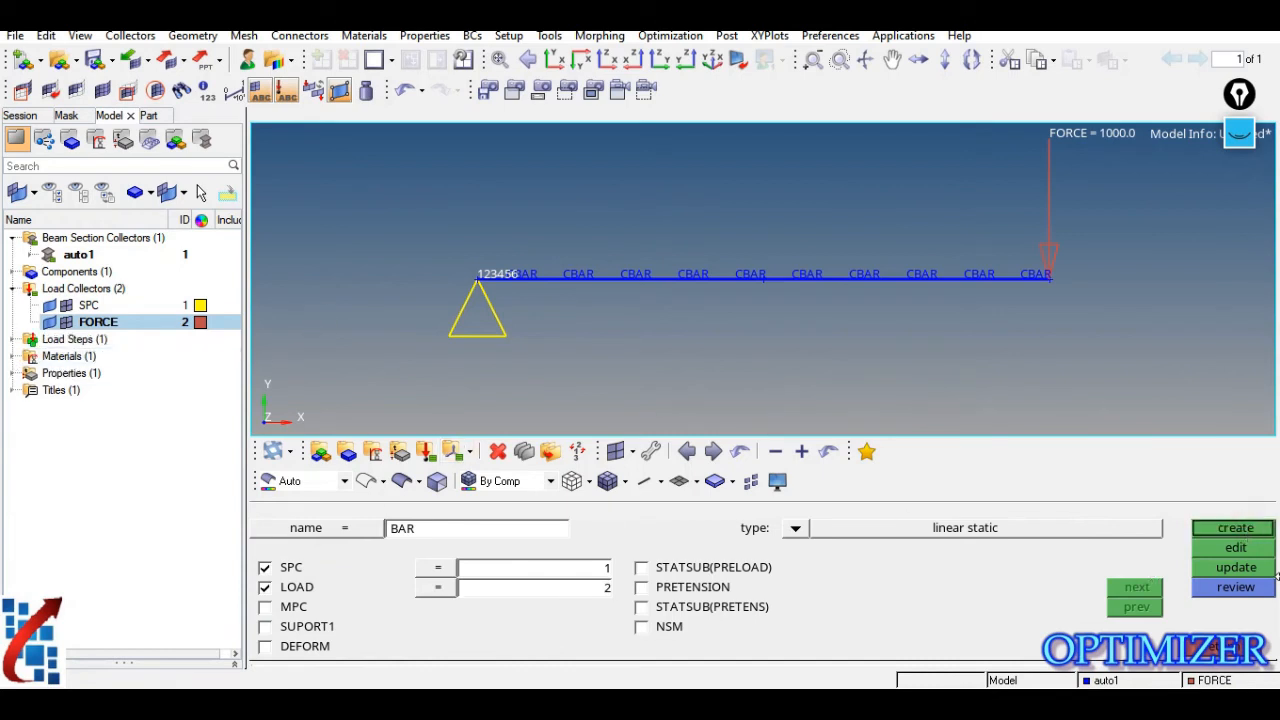
{"action": "key", "text": "Escape"}
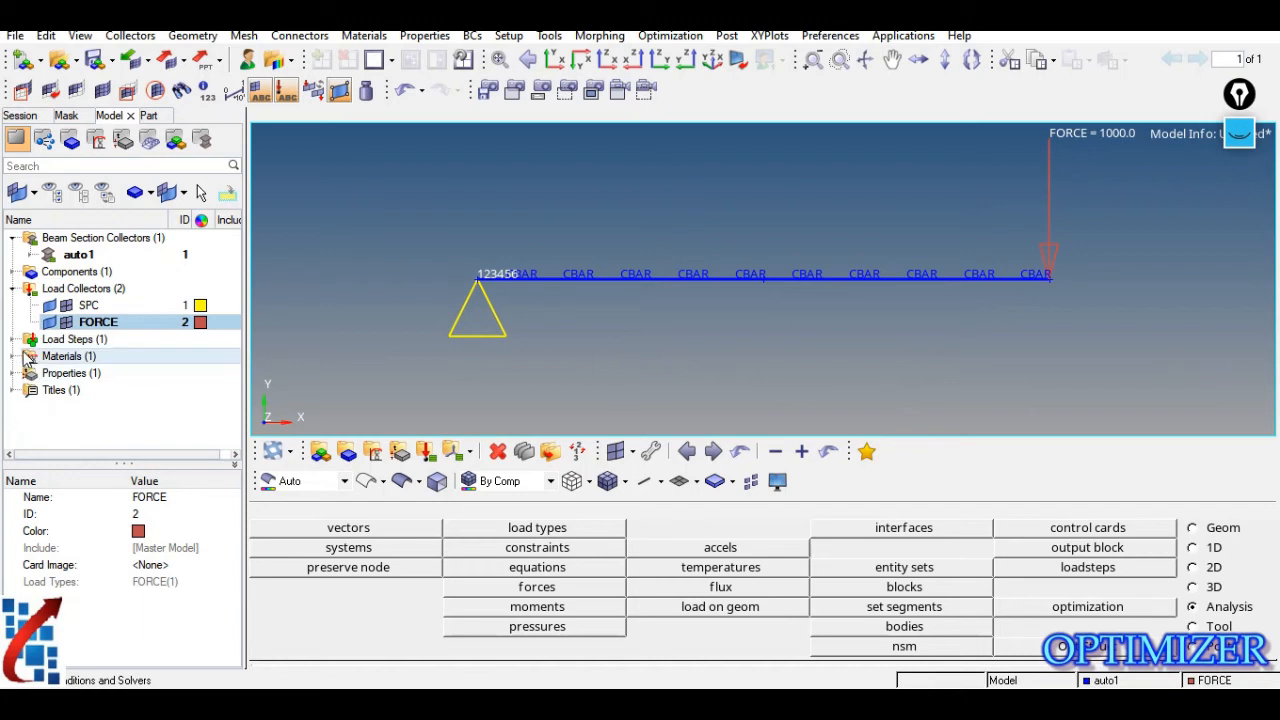
Step: Colour the steel material red in the model tree
{"action": "left_click_drag", "start_coordinate": [119, 463], "coordinate": [119, 542]}
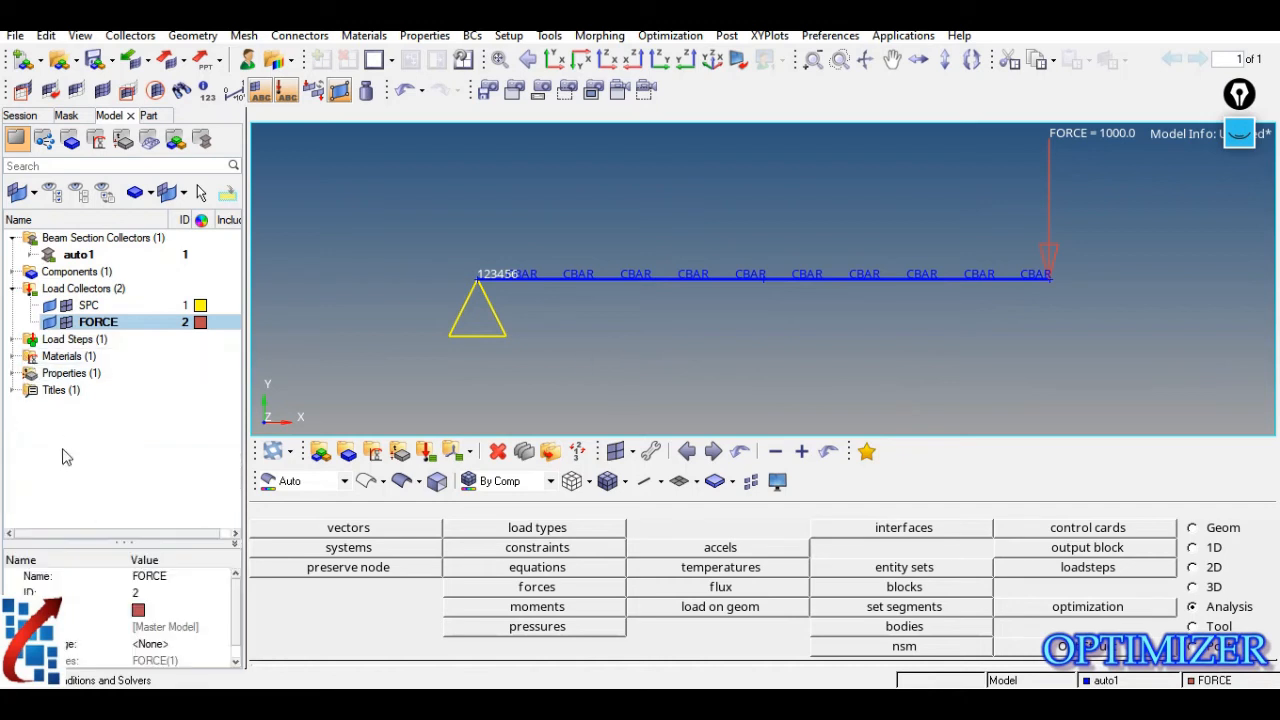
{"action": "left_click", "coordinate": [13, 356]}
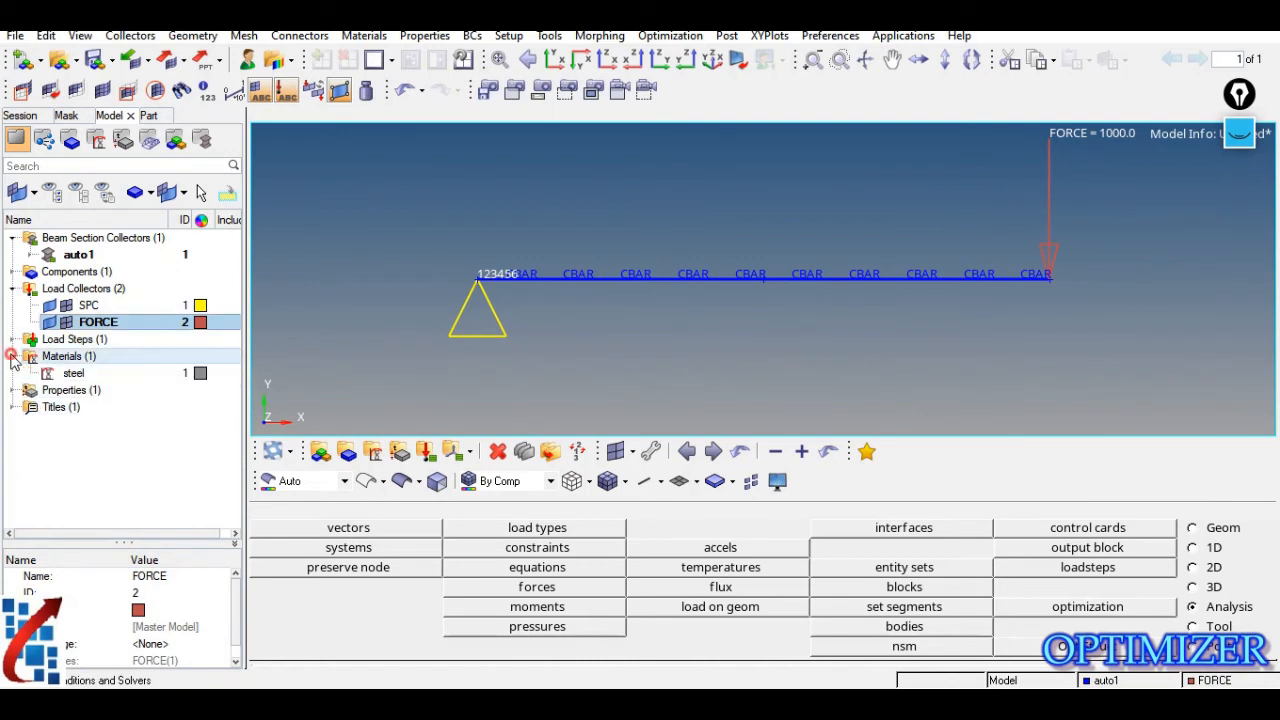
{"action": "left_click", "coordinate": [203, 374]}
{"action": "left_click", "coordinate": [223, 510]}
{"action": "left_click", "coordinate": [199, 376]}
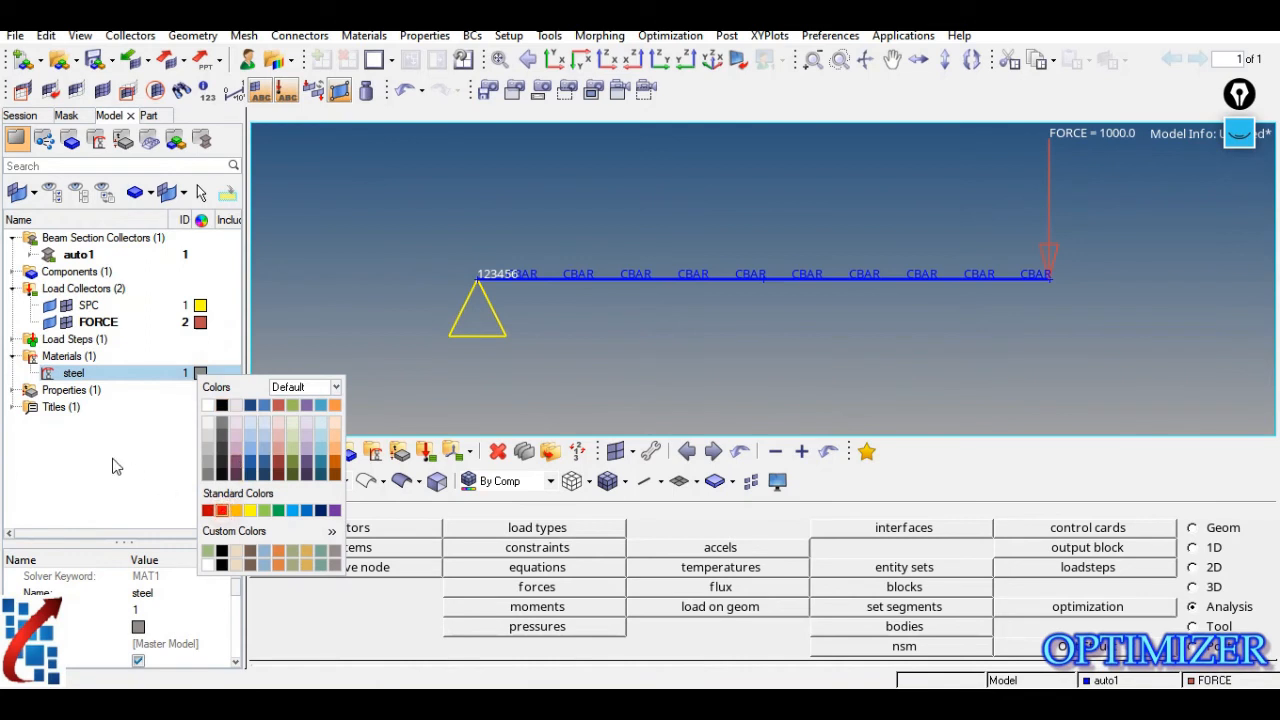
{"action": "left_click", "coordinate": [220, 510]}
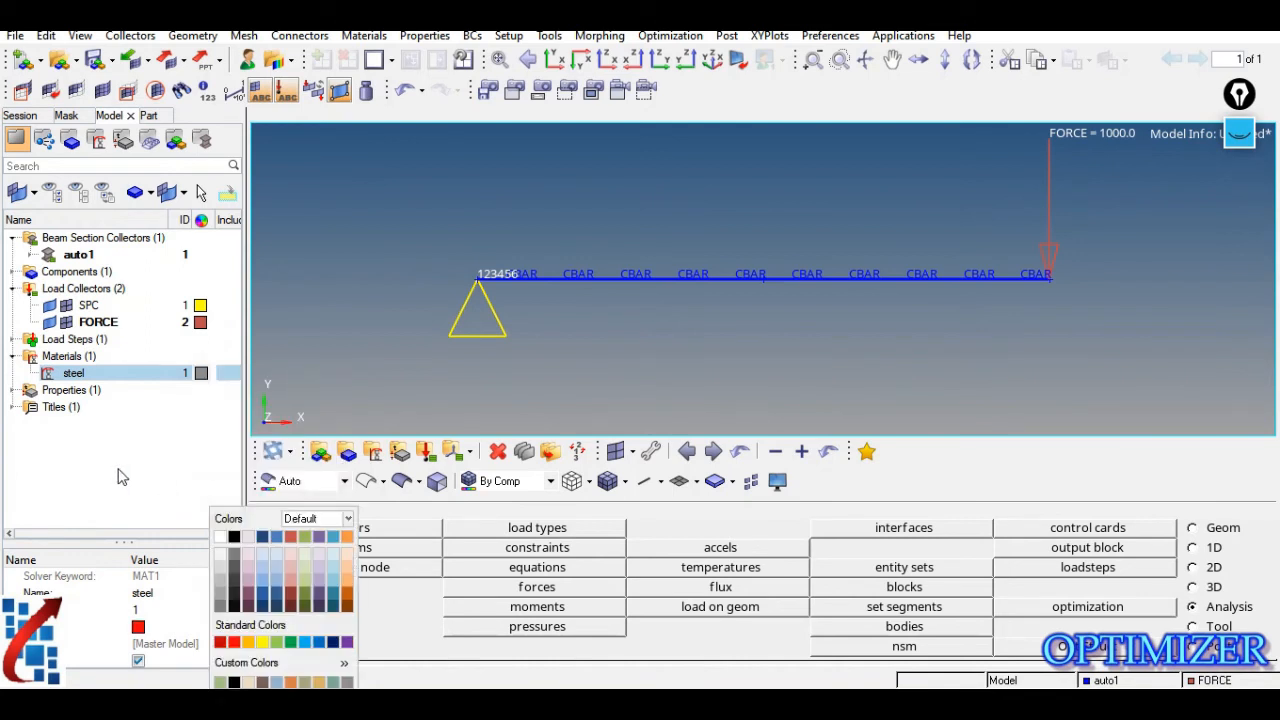
{"action": "left_click", "coordinate": [201, 374]}
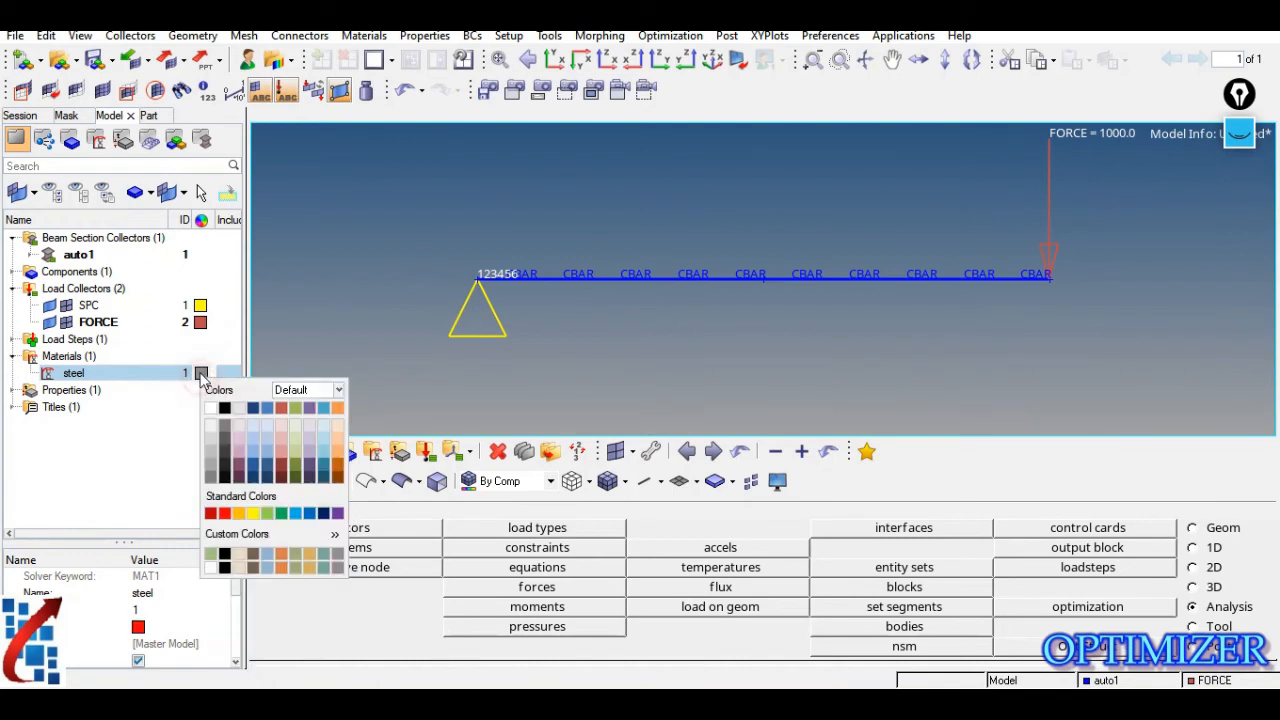
{"action": "left_click", "coordinate": [224, 513]}
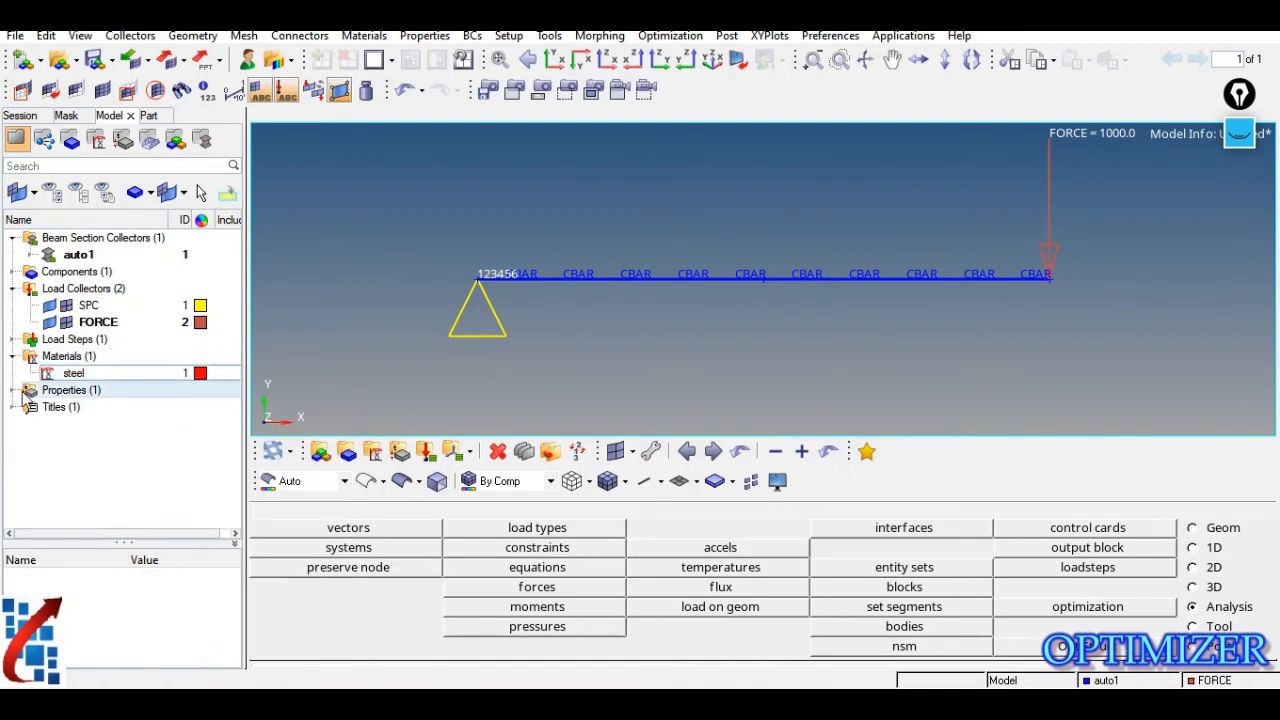
Step: Colour the bar property green and expand the components group in the model tree
{"action": "left_click", "coordinate": [13, 390]}
{"action": "left_click", "coordinate": [200, 407]}
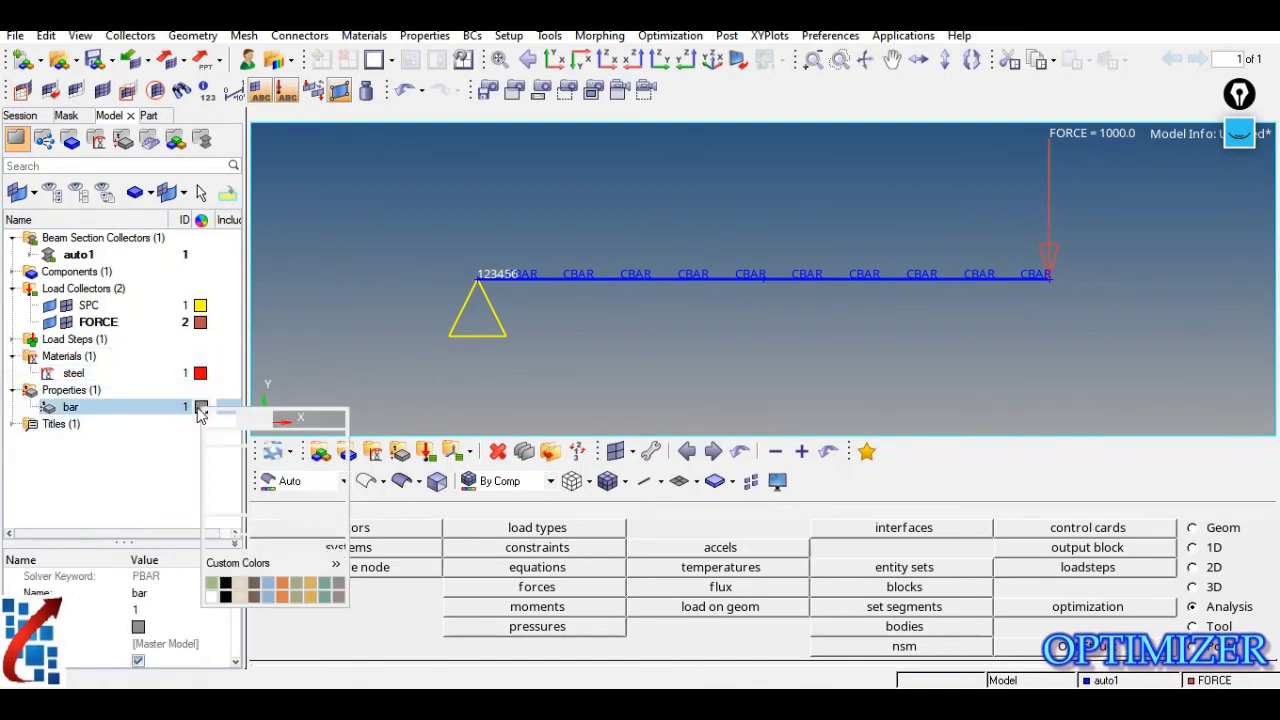
{"action": "left_click", "coordinate": [284, 543]}
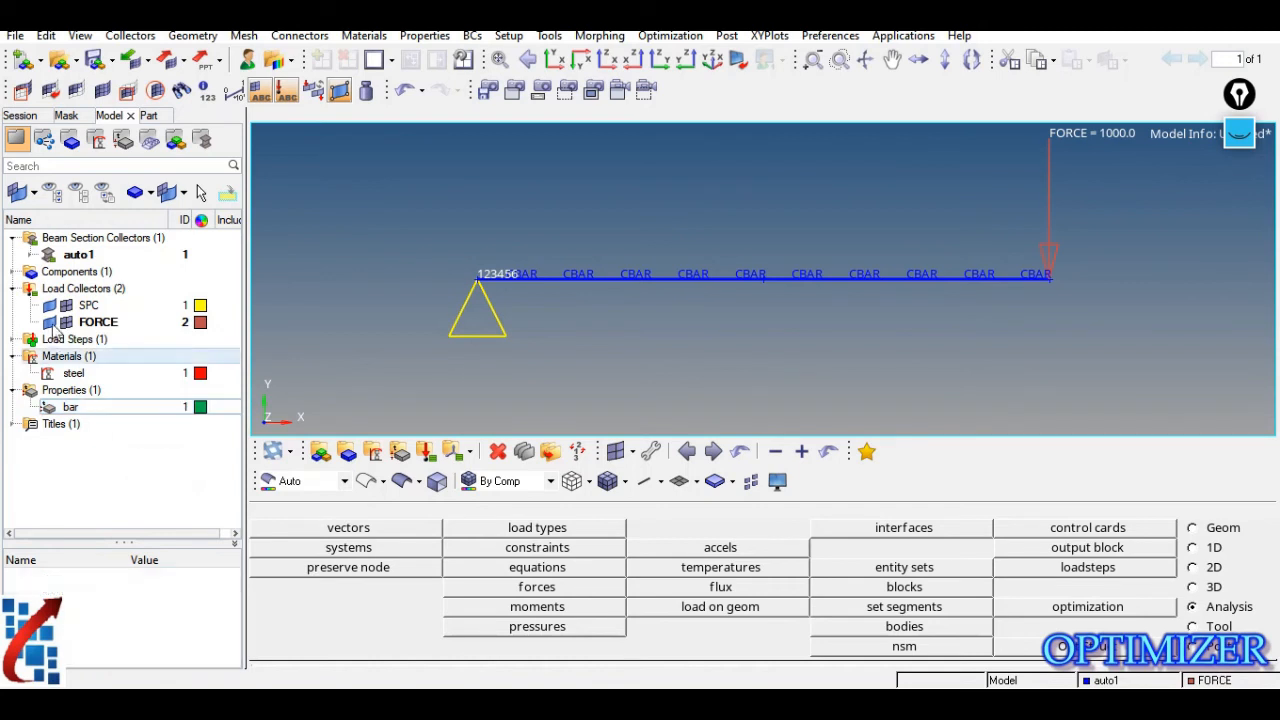
{"action": "left_click", "coordinate": [12, 272]}
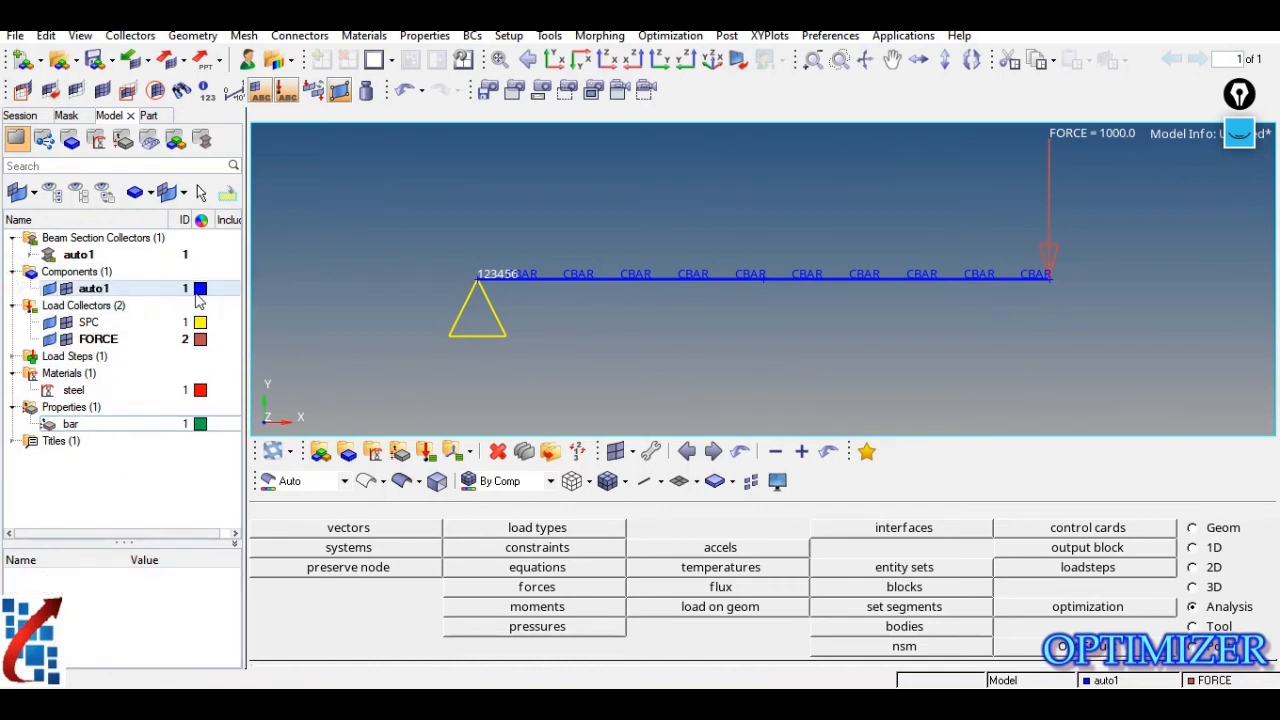
{"action": "left_click", "coordinate": [823, 316]}
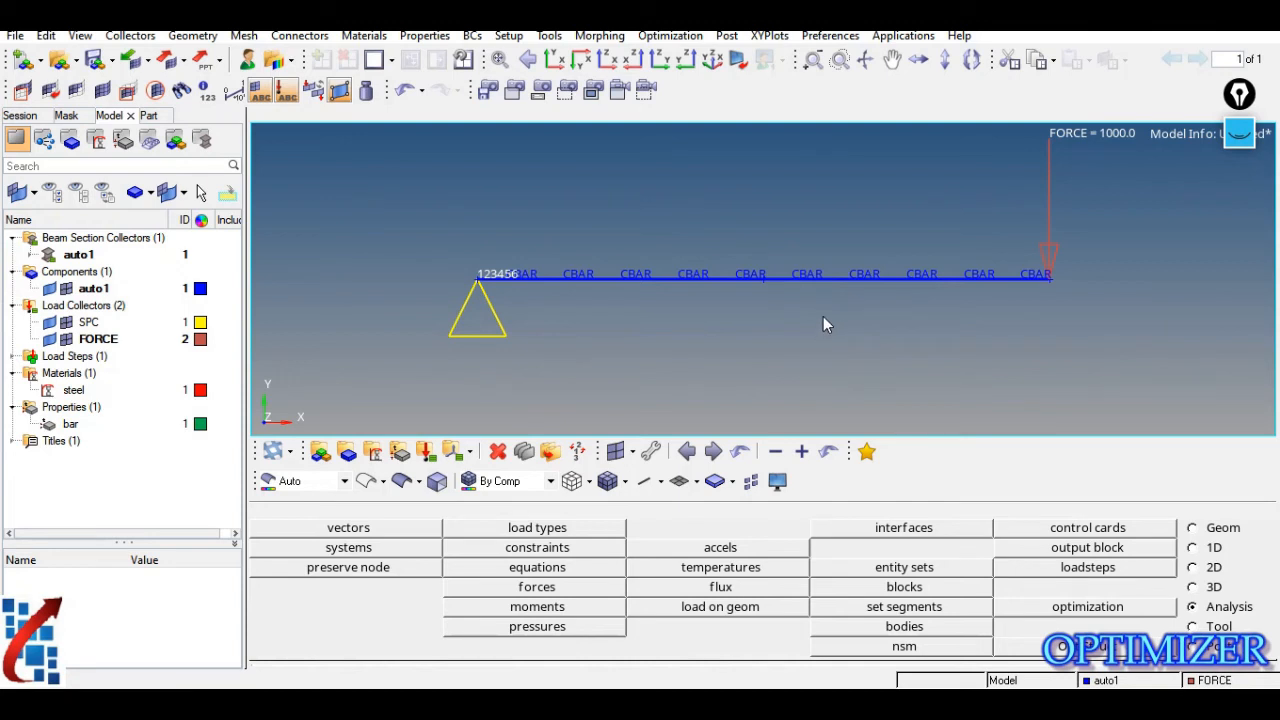
Step: Display the CBAR elements in detailed 1D representation, shaded with mesh lines, and inspect the round section in 3D
{"action": "left_click", "coordinate": [655, 482]}
{"action": "left_click", "coordinate": [650, 536]}
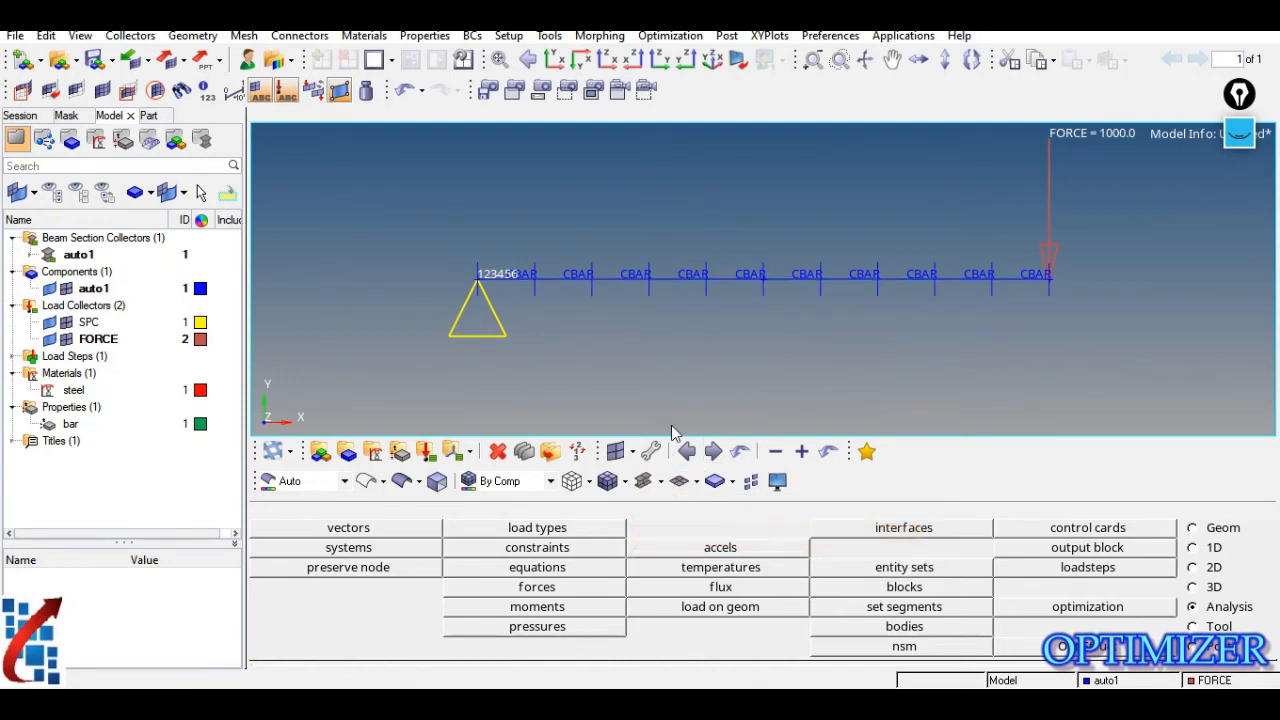
{"action": "left_click_drag", "start_coordinate": [823, 297], "coordinate": [847, 340], "text": "ctrl"}
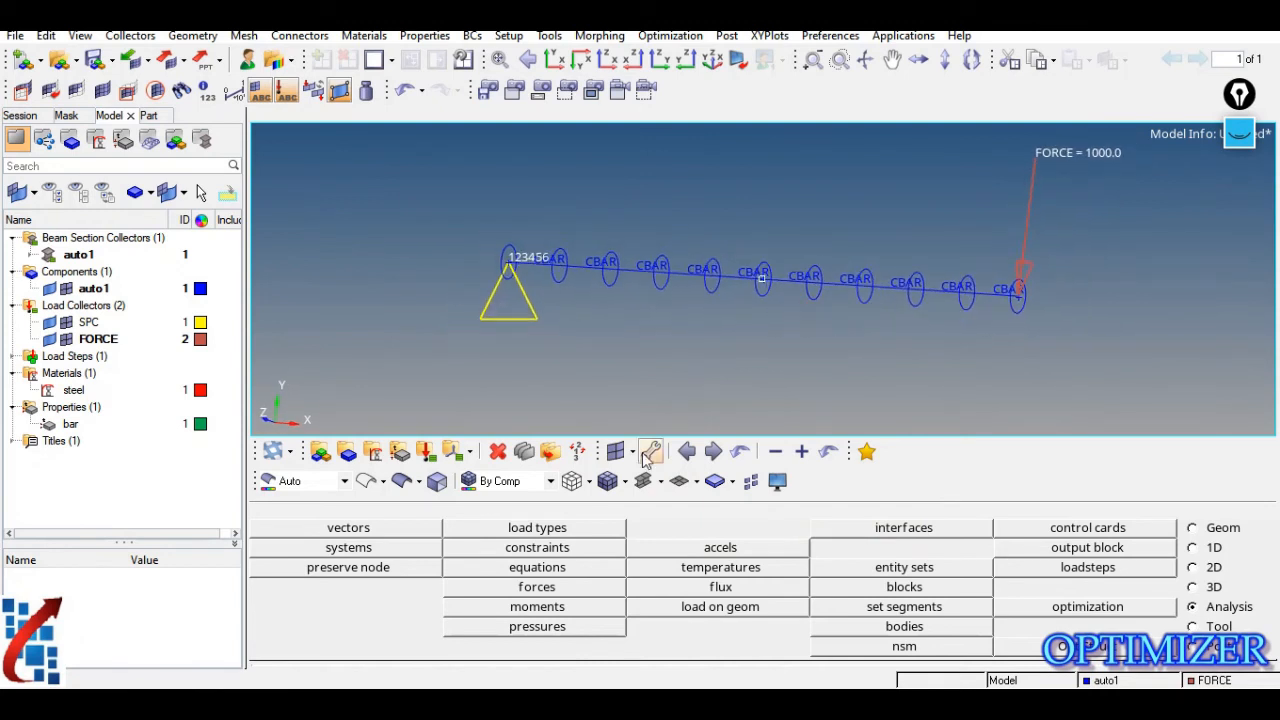
{"action": "left_click", "coordinate": [609, 481]}
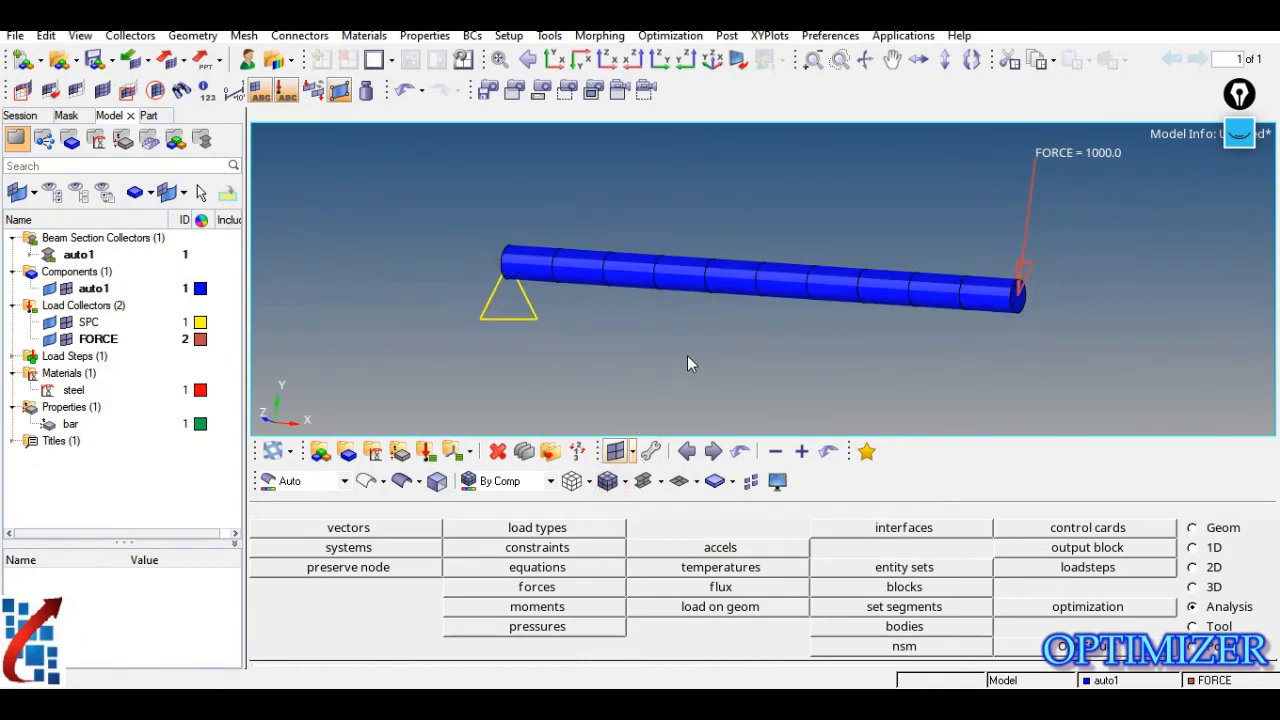
{"action": "left_click_drag", "start_coordinate": [822, 327], "coordinate": [794, 291], "text": "ctrl"}
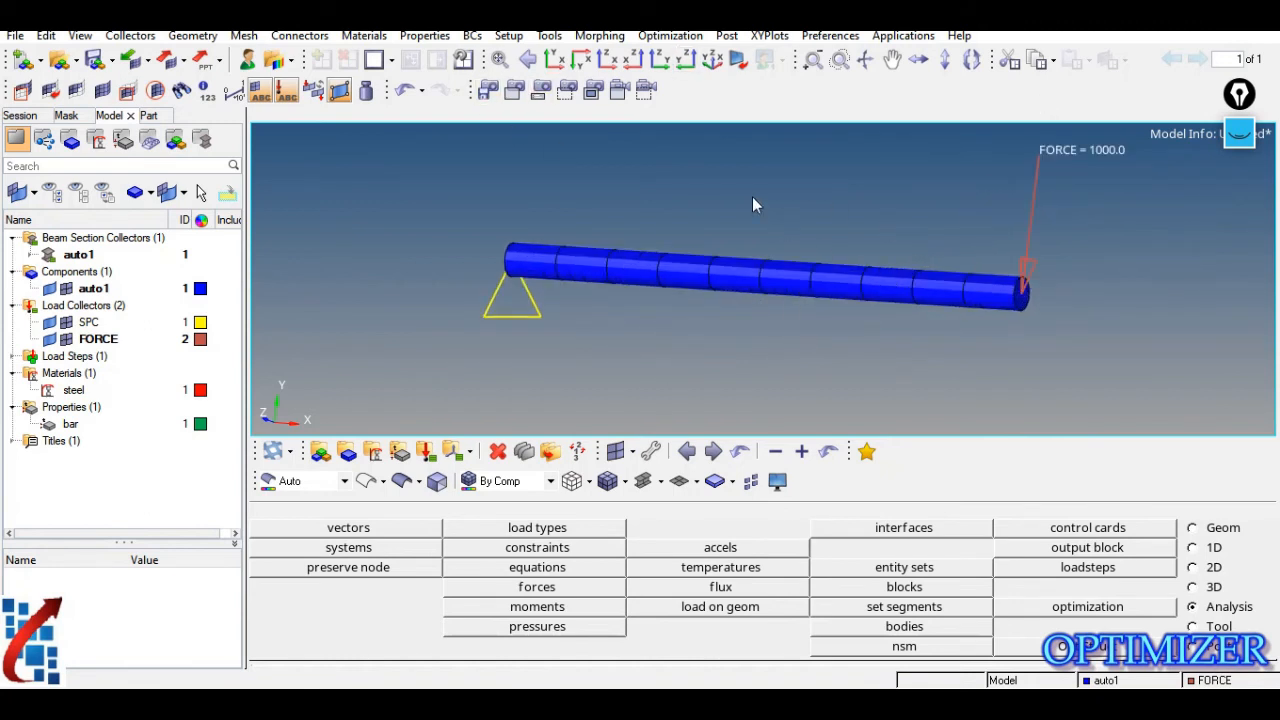
{"action": "left_click", "coordinate": [659, 62]}
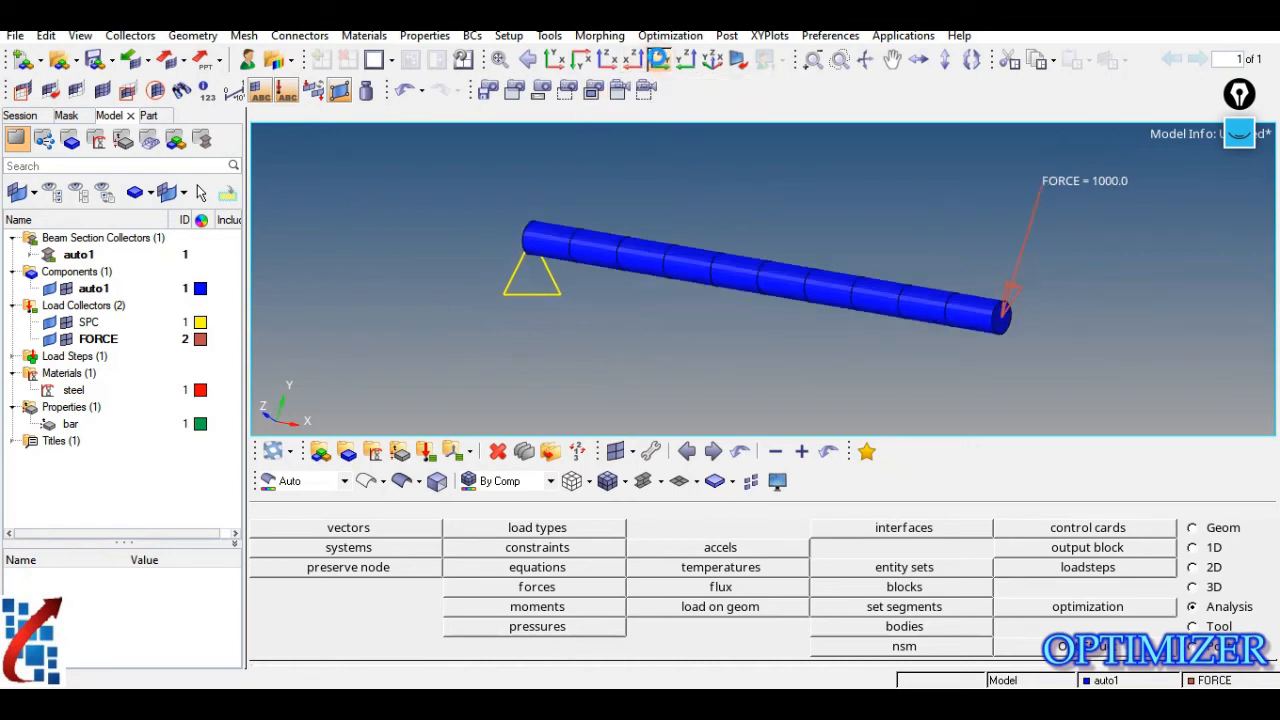
{"action": "scroll", "coordinate": [471, 242], "scroll_direction": "down", "scroll_amount": 3}
{"action": "scroll", "coordinate": [471, 242], "scroll_direction": "up", "scroll_amount": 1}
{"action": "scroll", "coordinate": [471, 242], "scroll_direction": "down", "scroll_amount": 1}
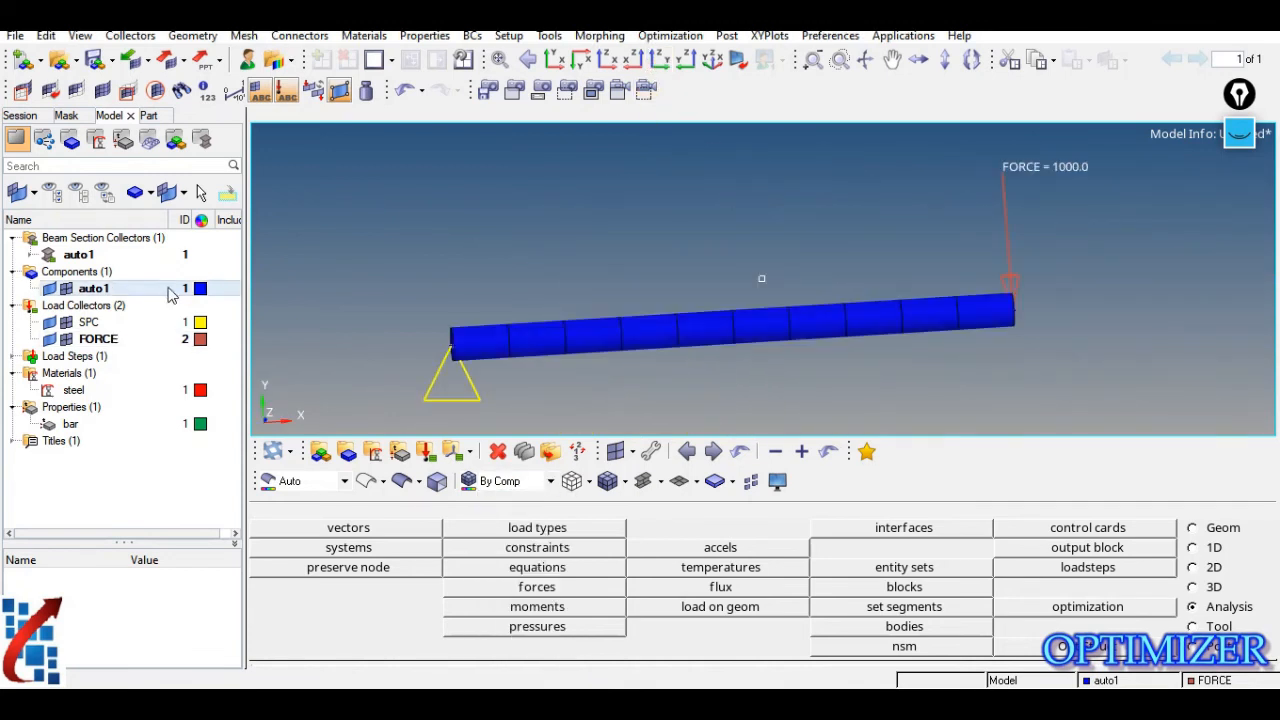
Step: Colour the elements by material to check the steel assignment, and finally by property
{"action": "left_click", "coordinate": [519, 484]}
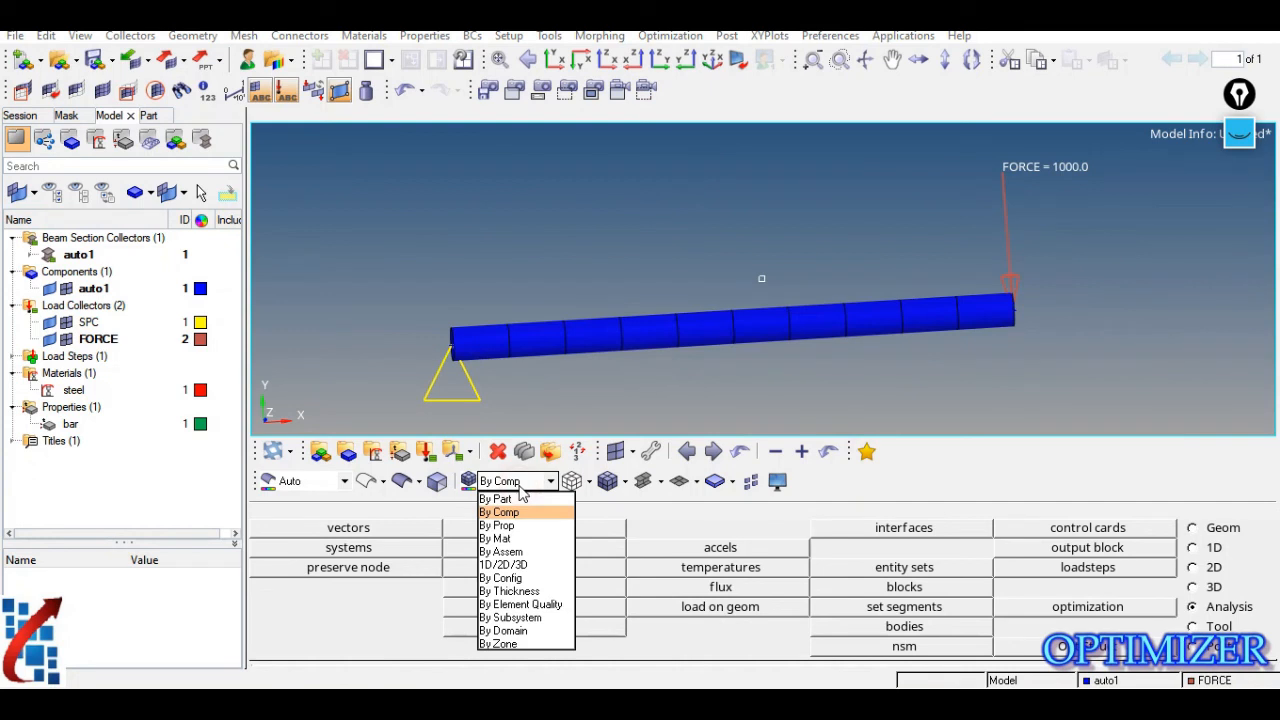
{"action": "left_click", "coordinate": [519, 484]}
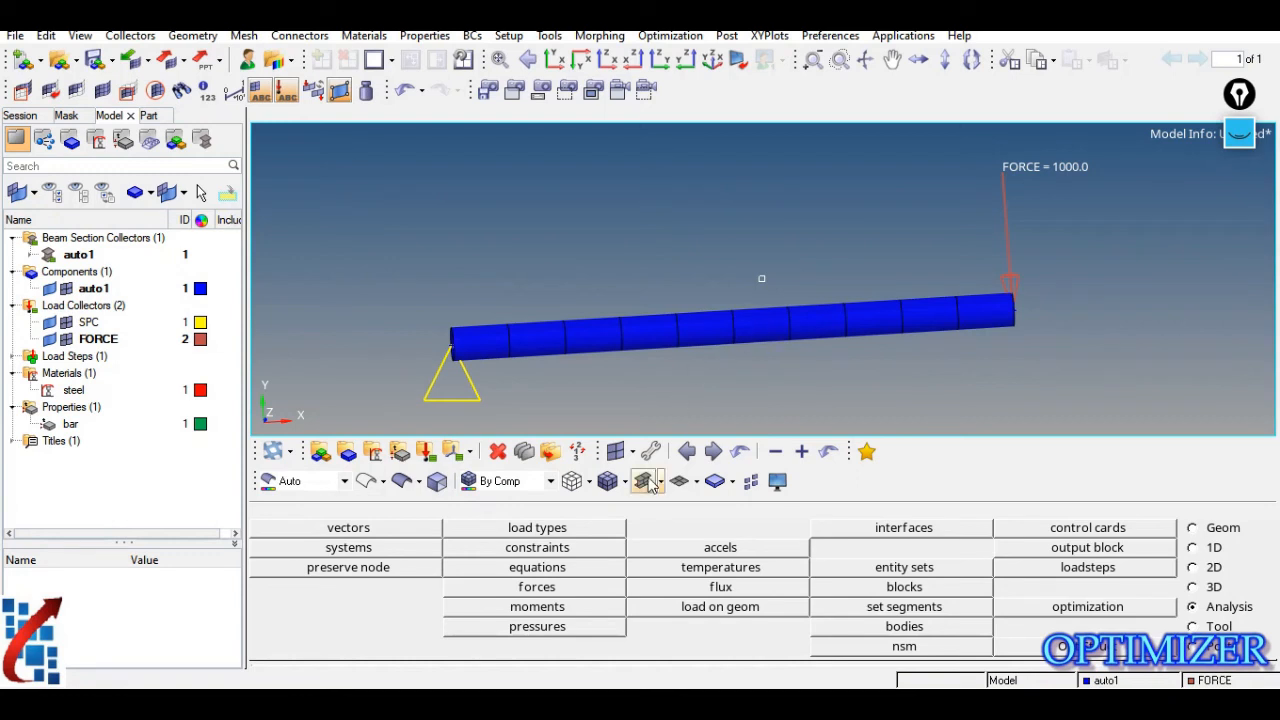
{"action": "left_click", "coordinate": [521, 485]}
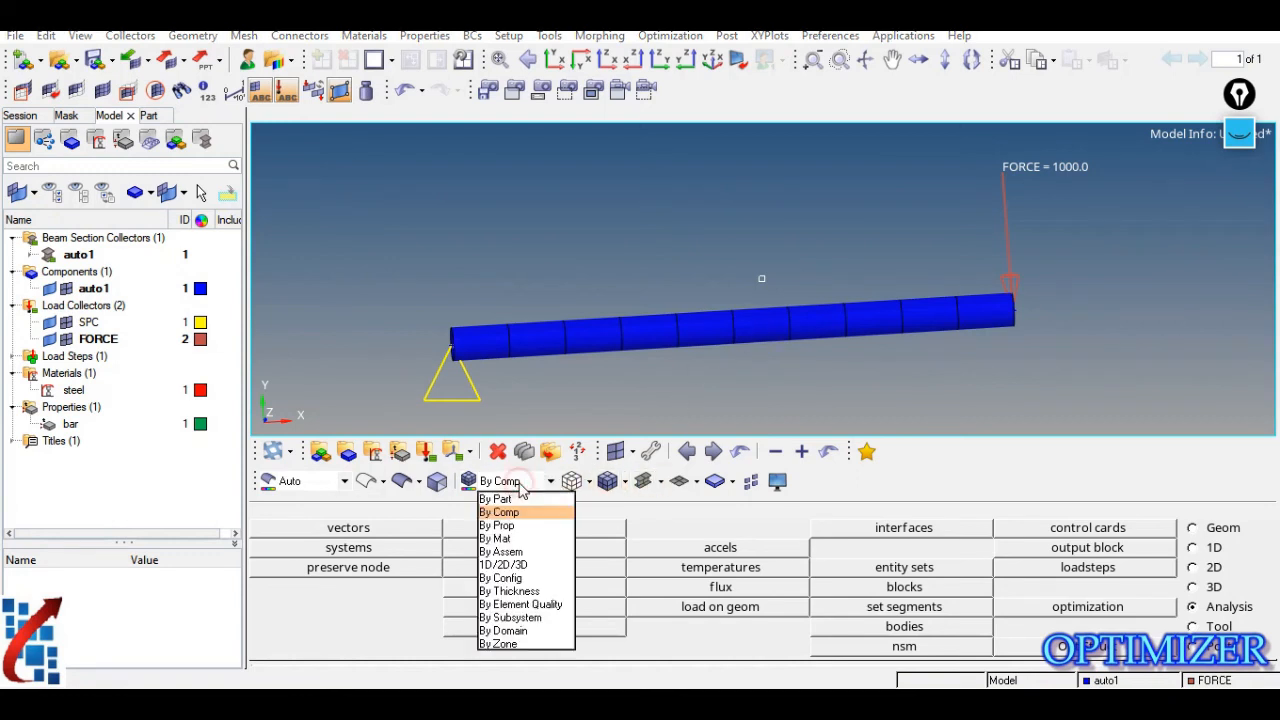
{"action": "left_click", "coordinate": [507, 540]}
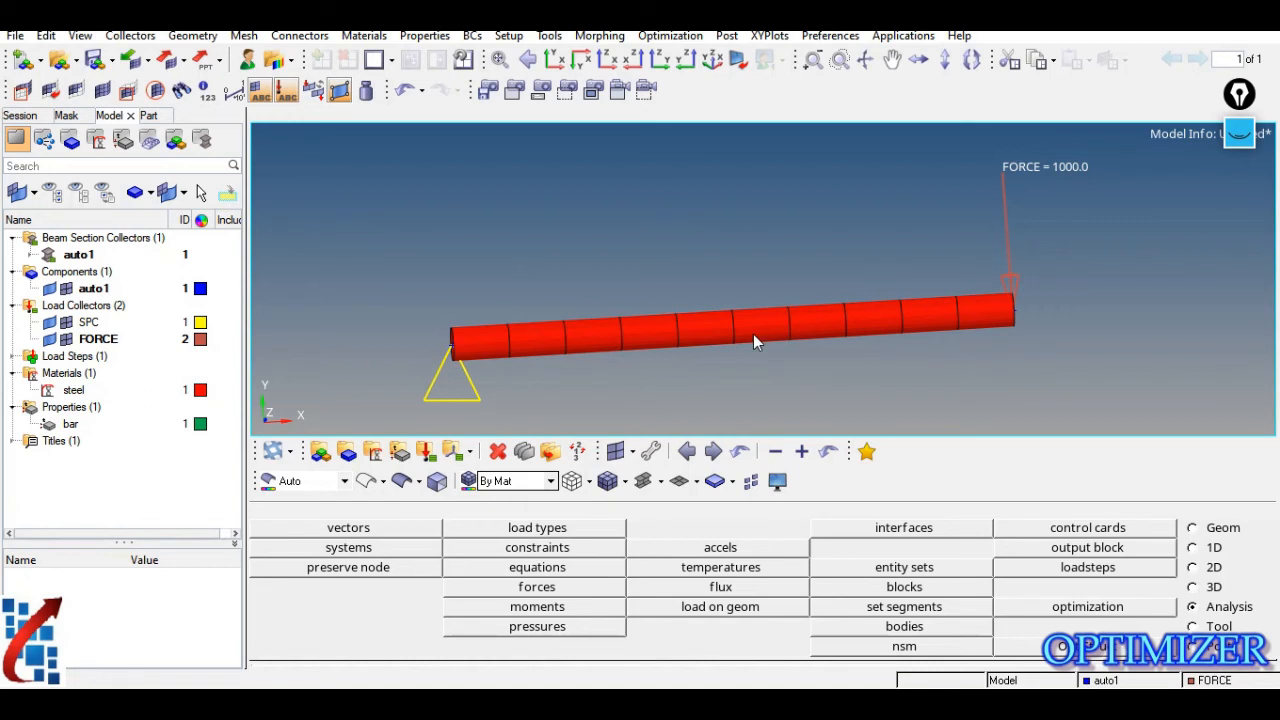
{"action": "left_click", "coordinate": [527, 480]}
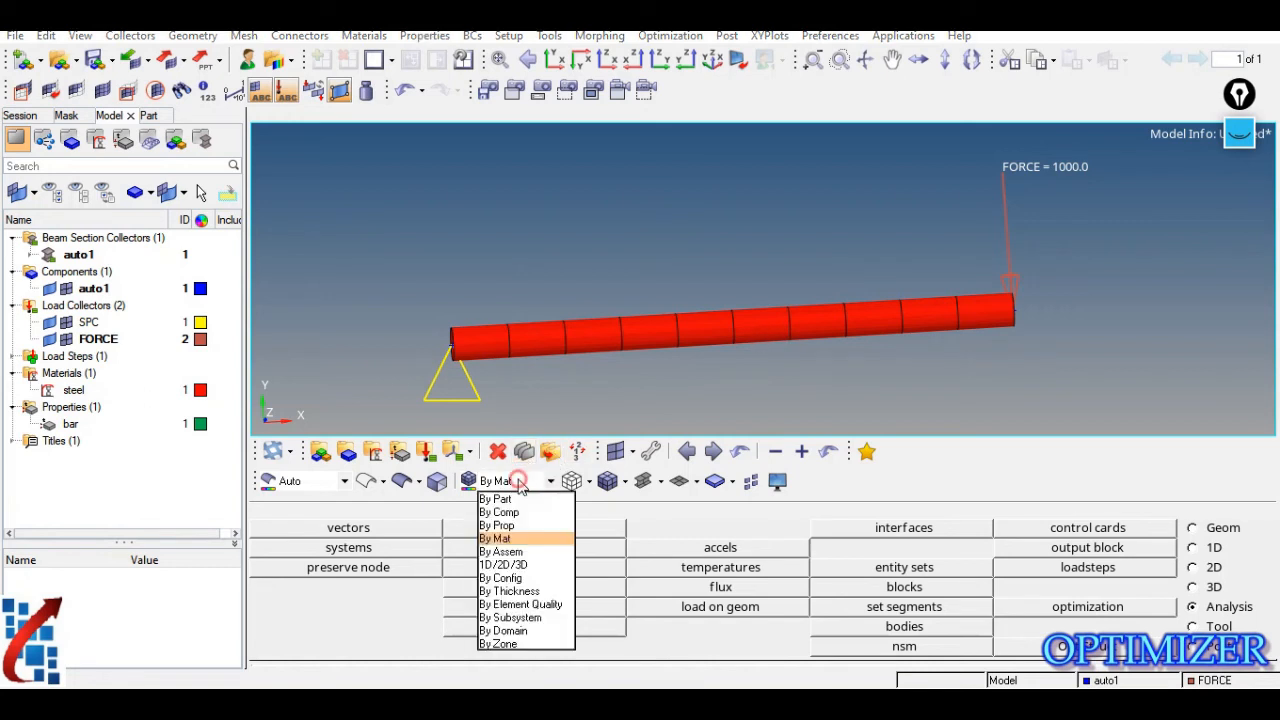
{"action": "left_click", "coordinate": [505, 523]}
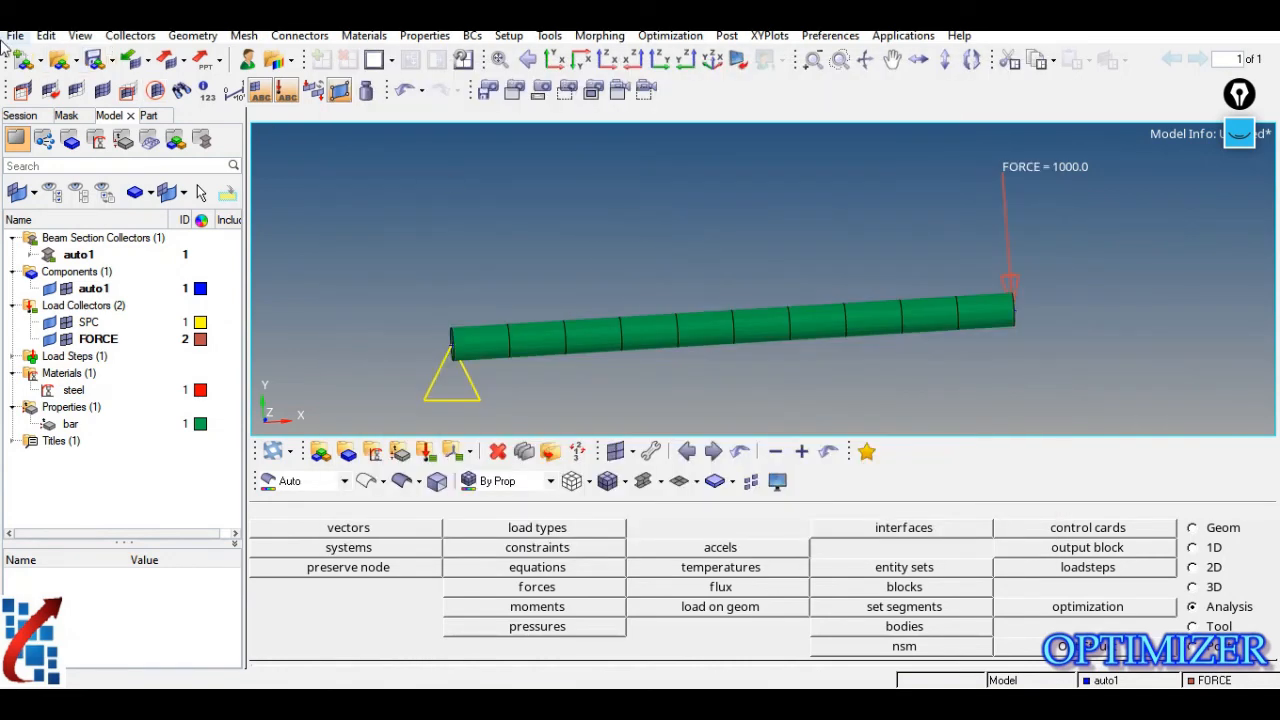
Step: Save the model as a HyperMesh binary file named BAR on the desktop
{"action": "left_click", "coordinate": [95, 60]}
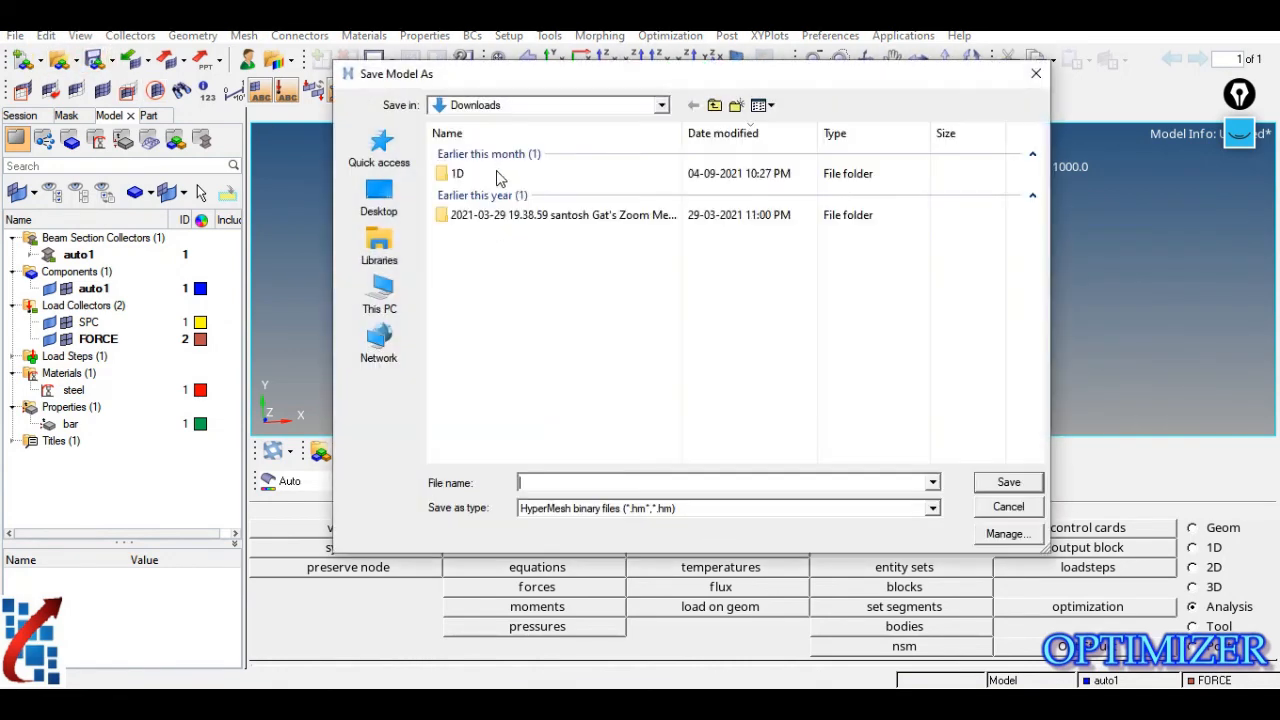
{"action": "left_click", "coordinate": [380, 200]}
{"action": "left_click", "coordinate": [595, 482]}
{"action": "type", "text": "B"}
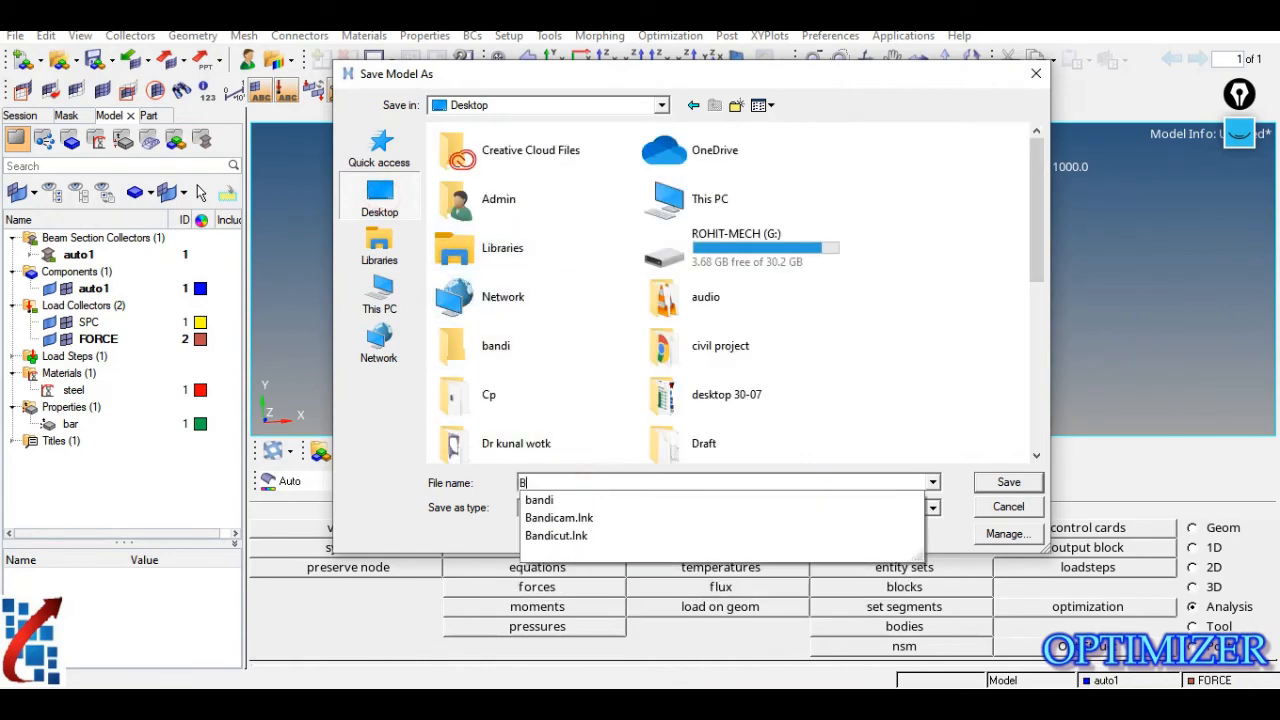
{"action": "type", "text": "AR"}
{"action": "left_click", "coordinate": [994, 481]}
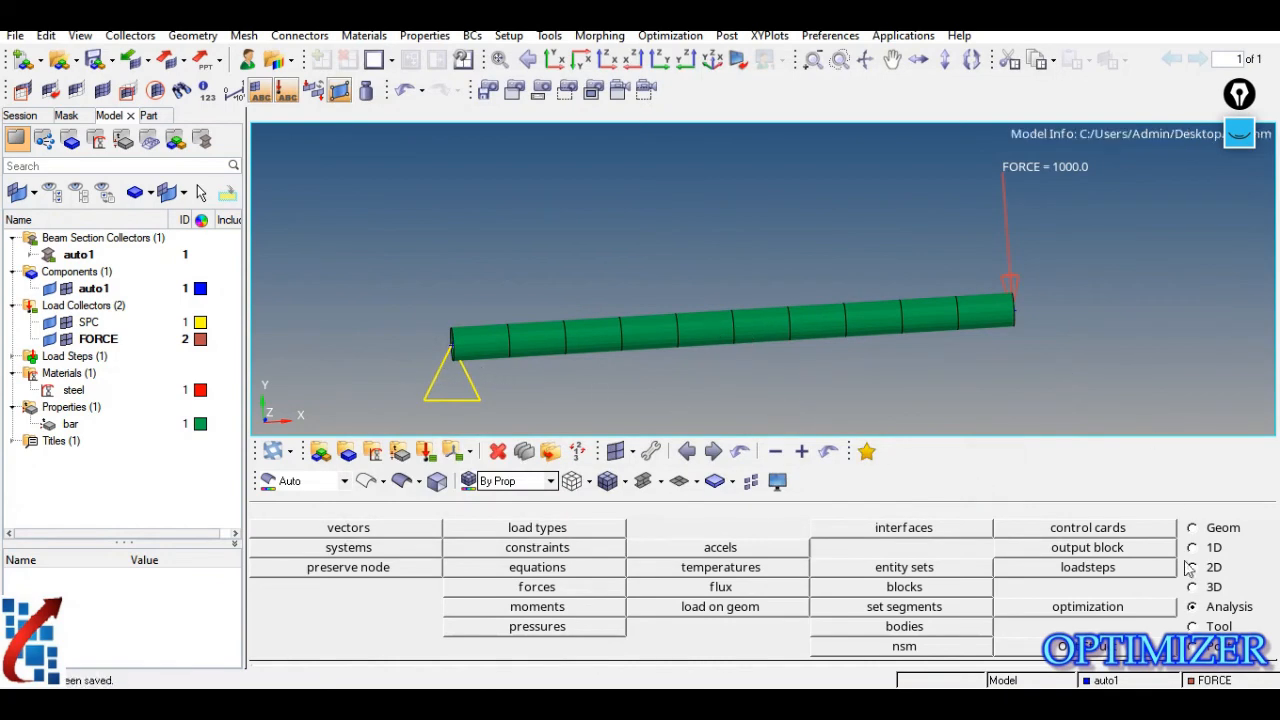
Step: Save the model again, placing it in the hyp folder on the desktop
{"action": "key", "text": "super"}
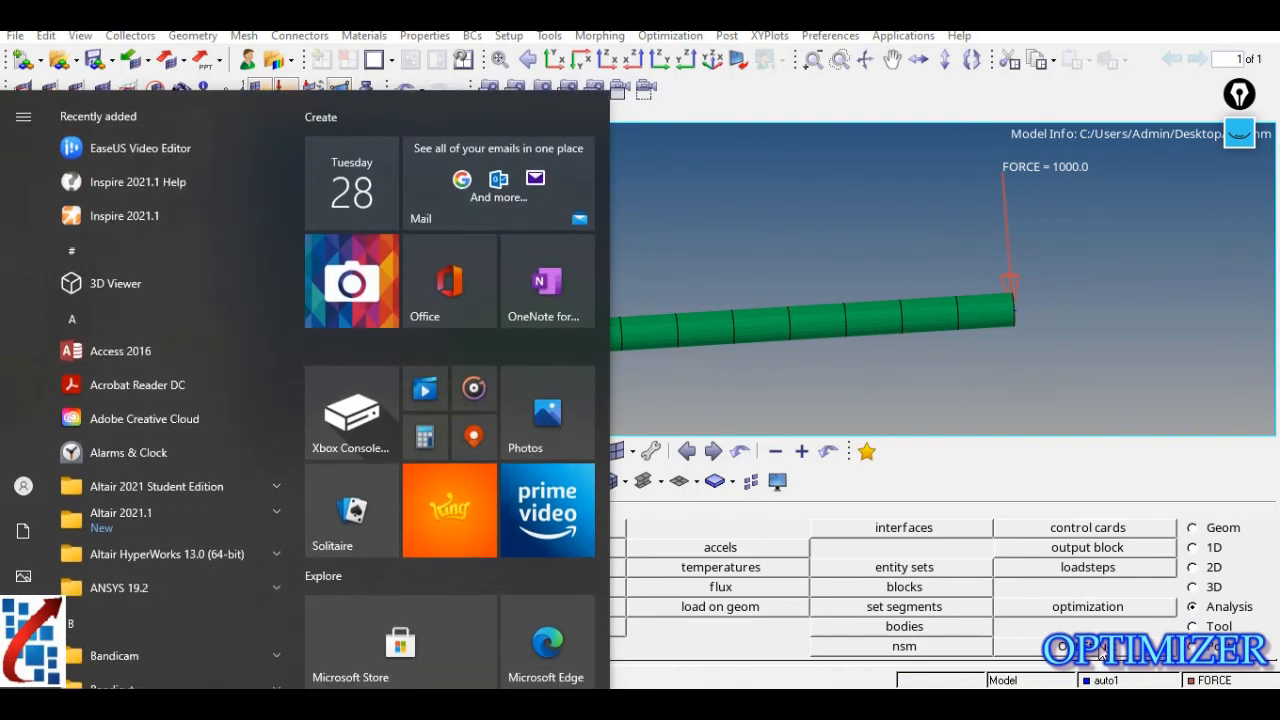
{"action": "left_click", "coordinate": [1085, 325]}
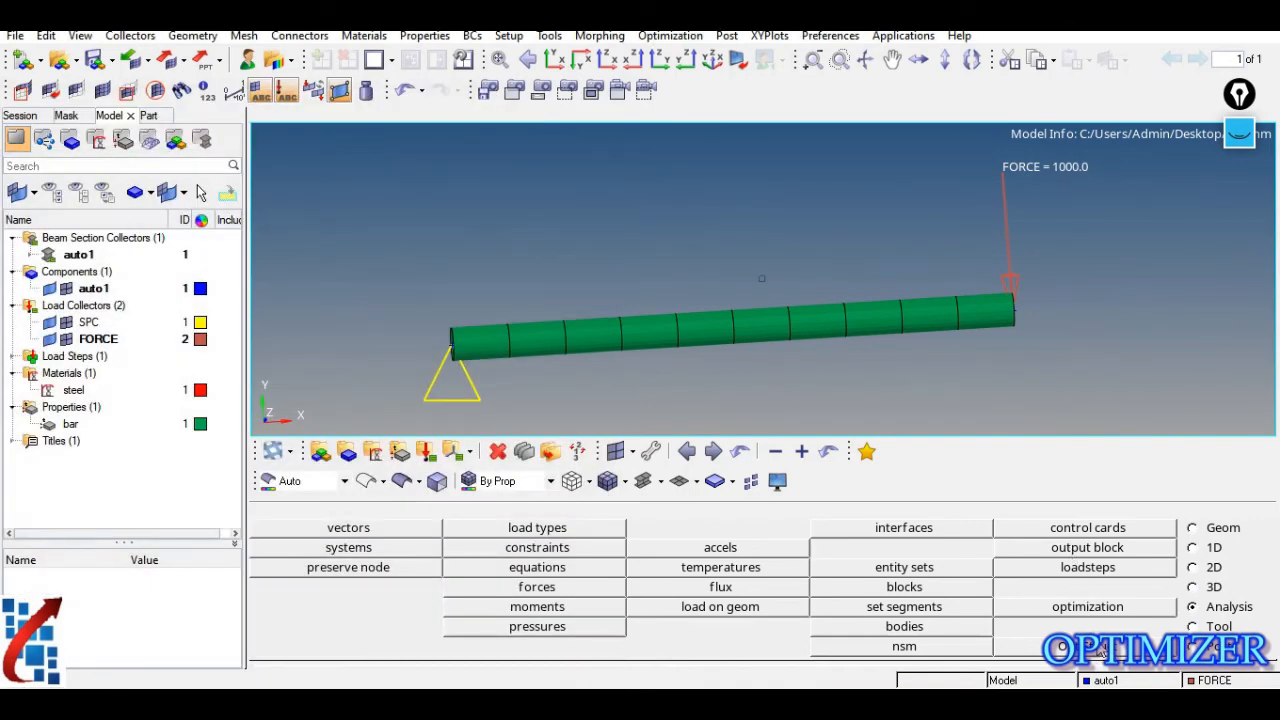
{"action": "key", "text": "ctrl+s"}
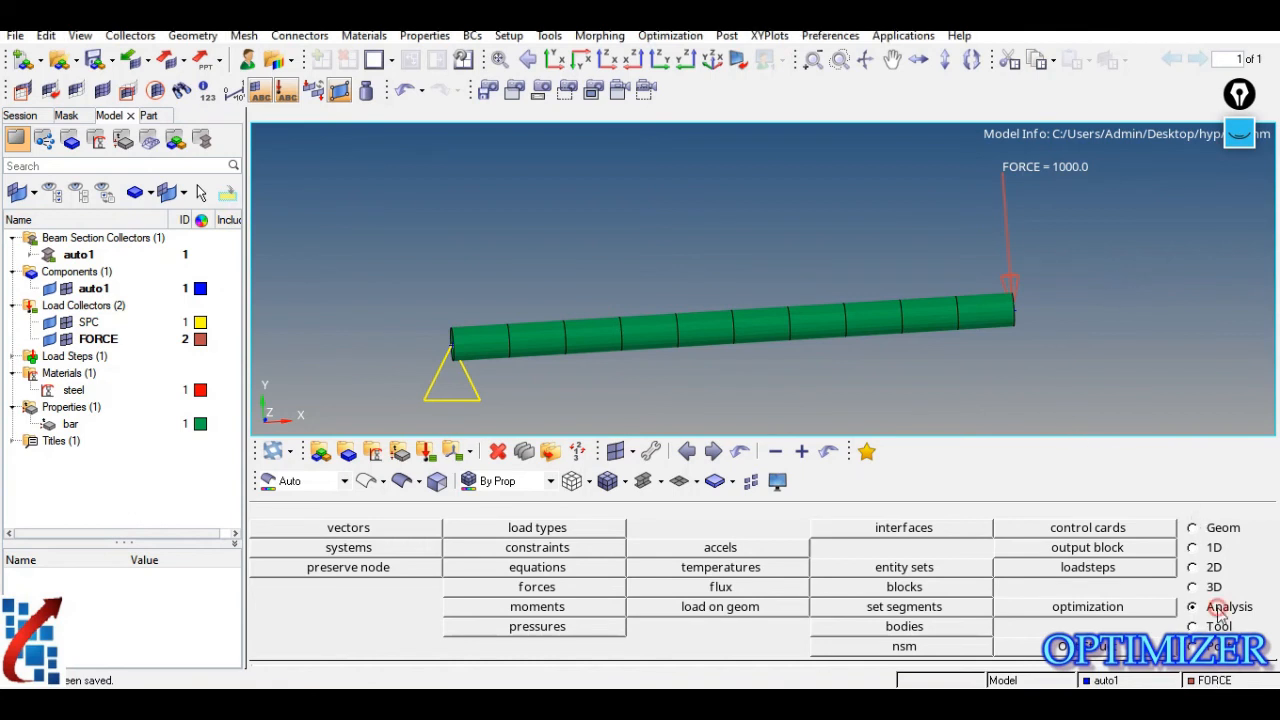
Step: Run OptiStruct on BAR.fem with export options set to all and run options set to analysis
{"action": "left_click", "coordinate": [1090, 650]}
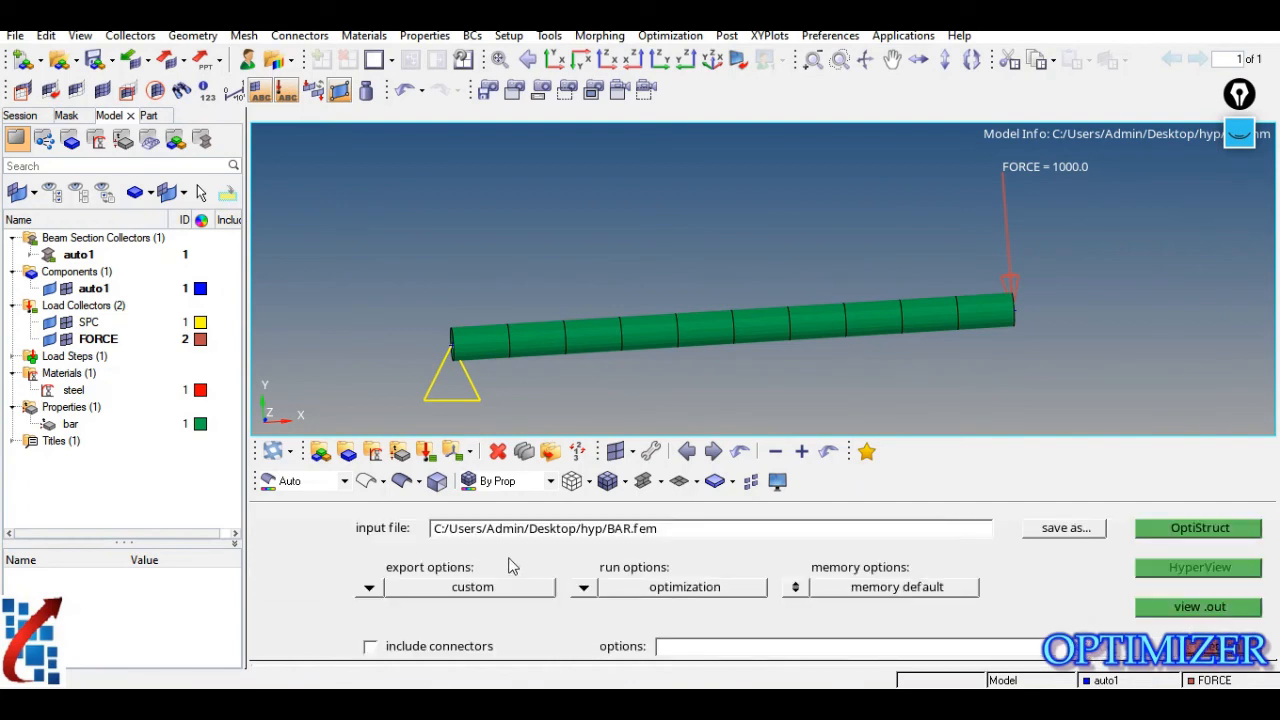
{"action": "left_click", "coordinate": [368, 589]}
{"action": "left_click", "coordinate": [352, 587]}
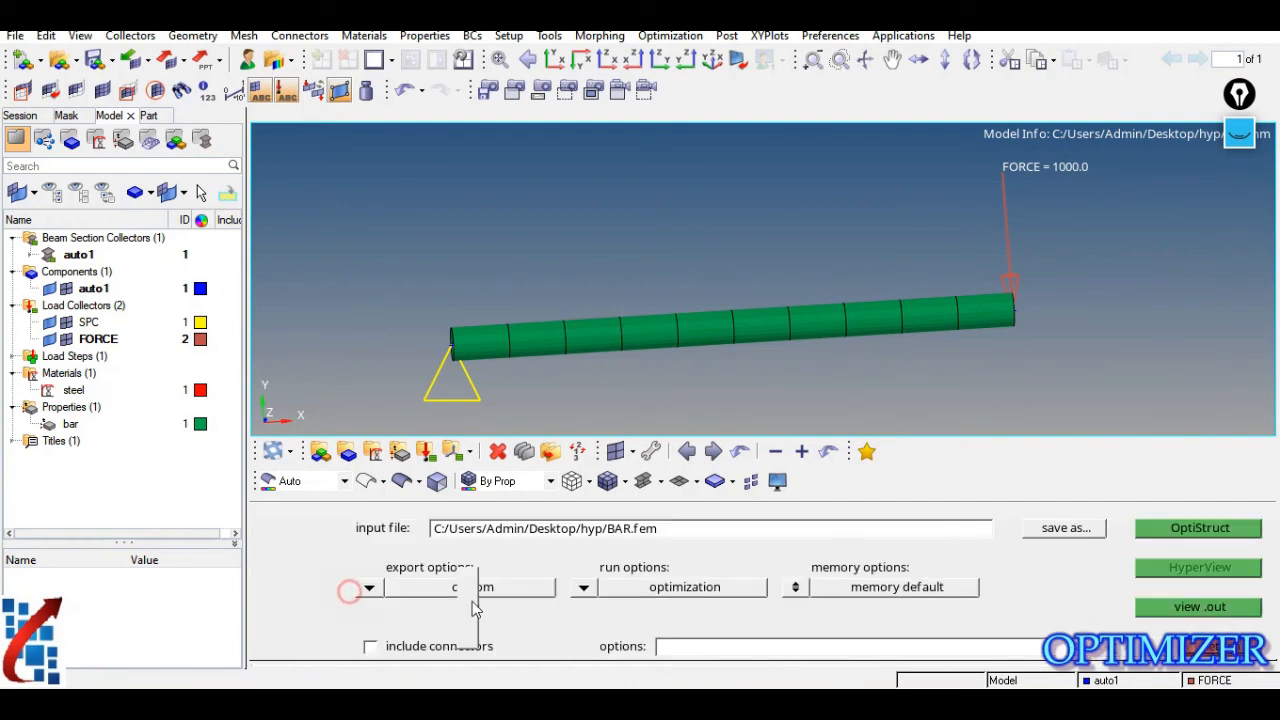
{"action": "left_click", "coordinate": [583, 589]}
{"action": "left_click", "coordinate": [512, 590]}
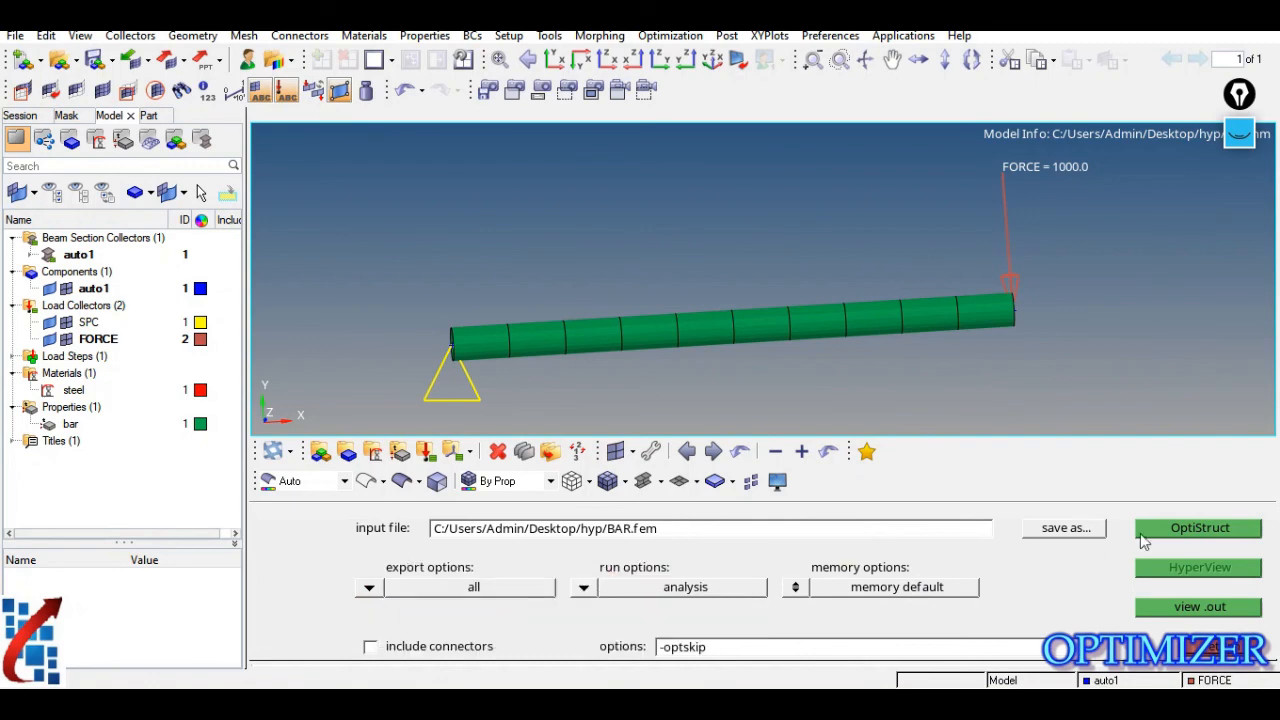
{"action": "left_click", "coordinate": [1205, 528]}
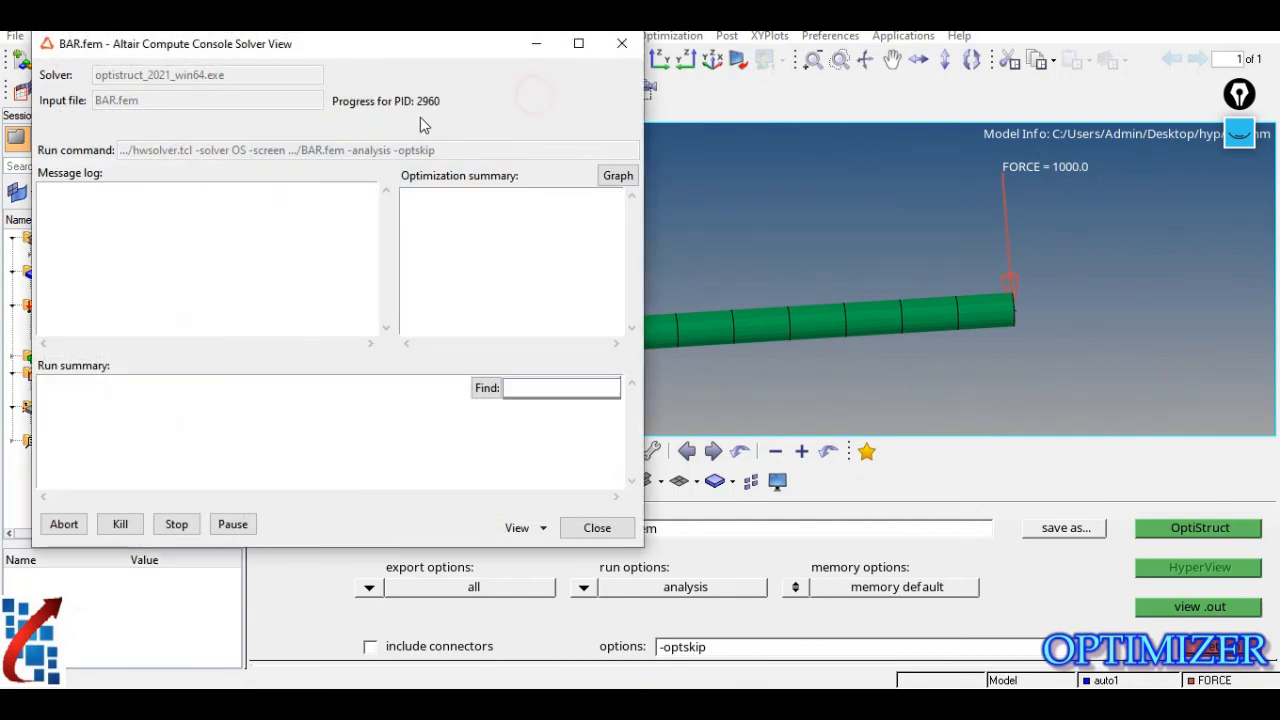
{"action": "left_click_drag", "start_coordinate": [398, 44], "coordinate": [506, 16]}
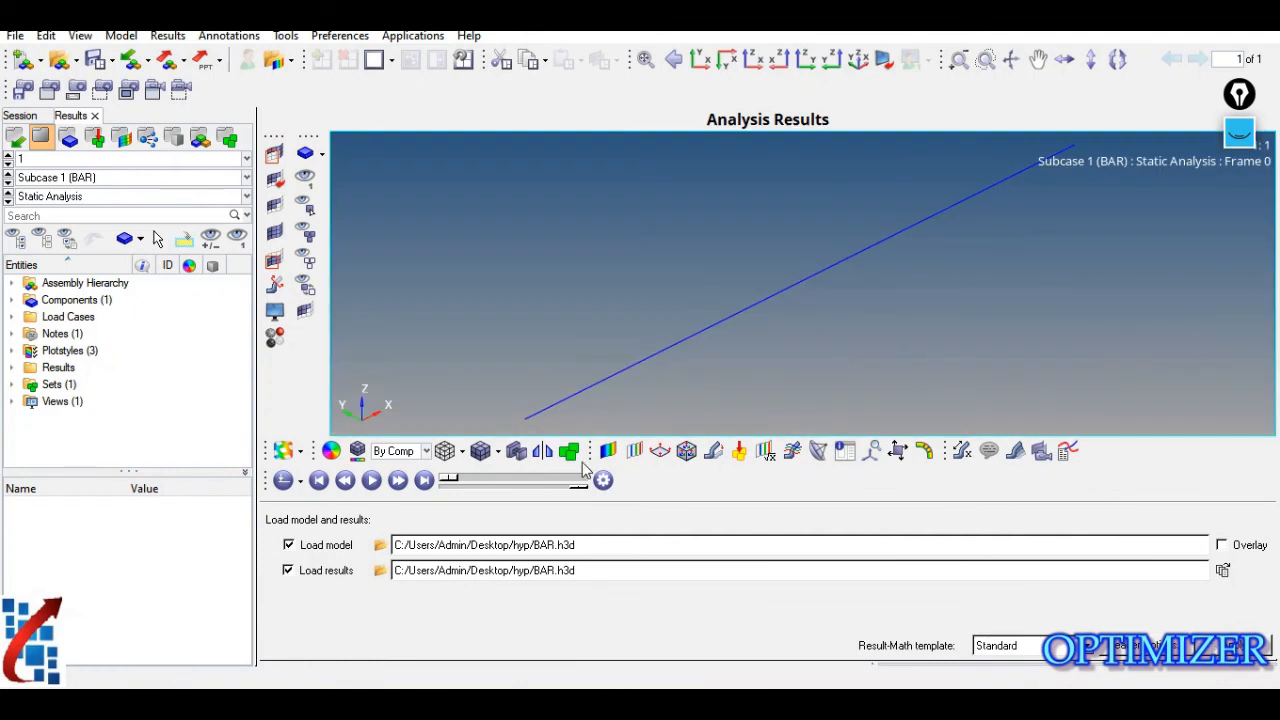
Step: Apply a displacement magnitude contour to the bar's static analysis results
{"action": "left_click", "coordinate": [617, 451]}
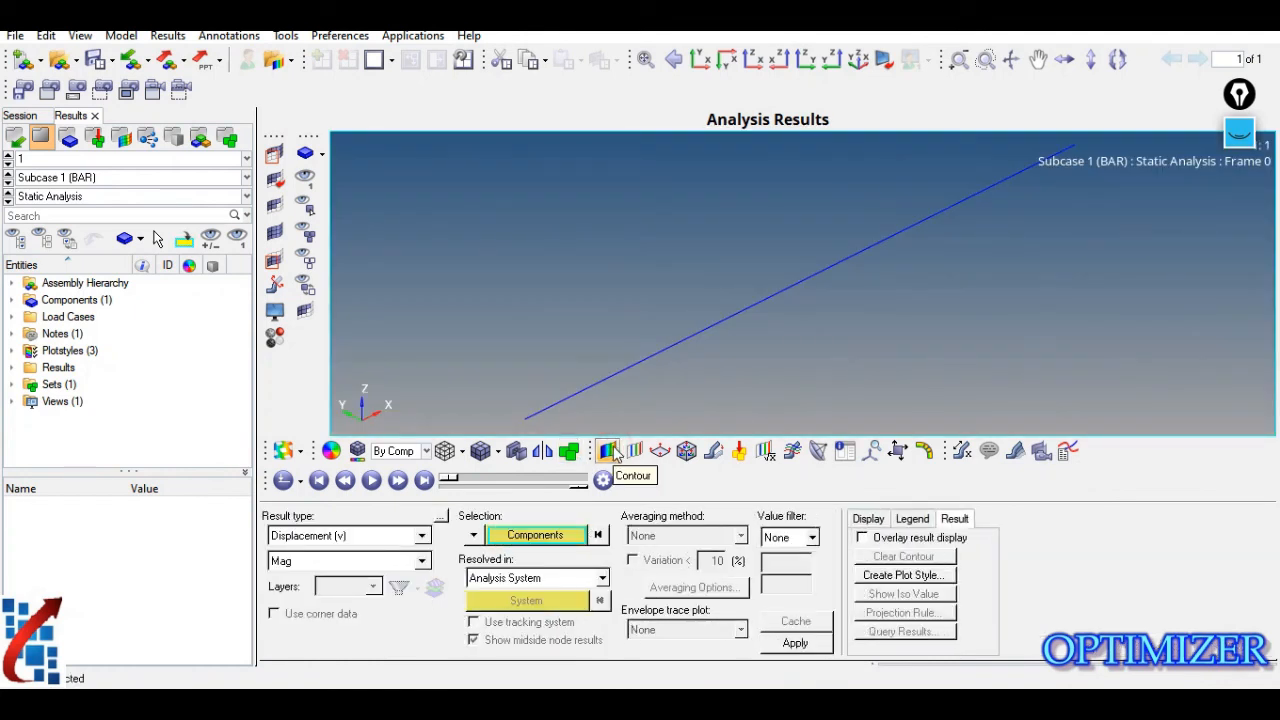
{"action": "left_click", "coordinate": [795, 643]}
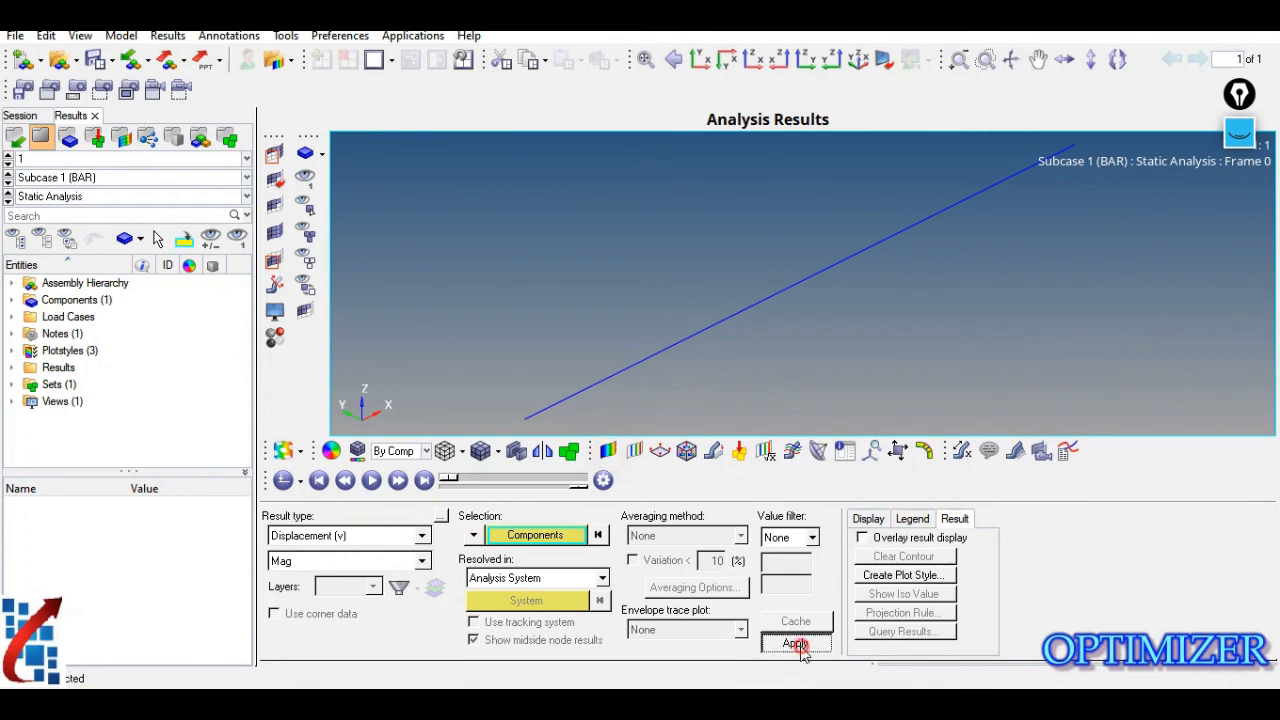
Step: Plot the bar's displacement magnitude contour, and switch the contour to the Y displacement component
{"action": "left_click", "coordinate": [796, 644]}
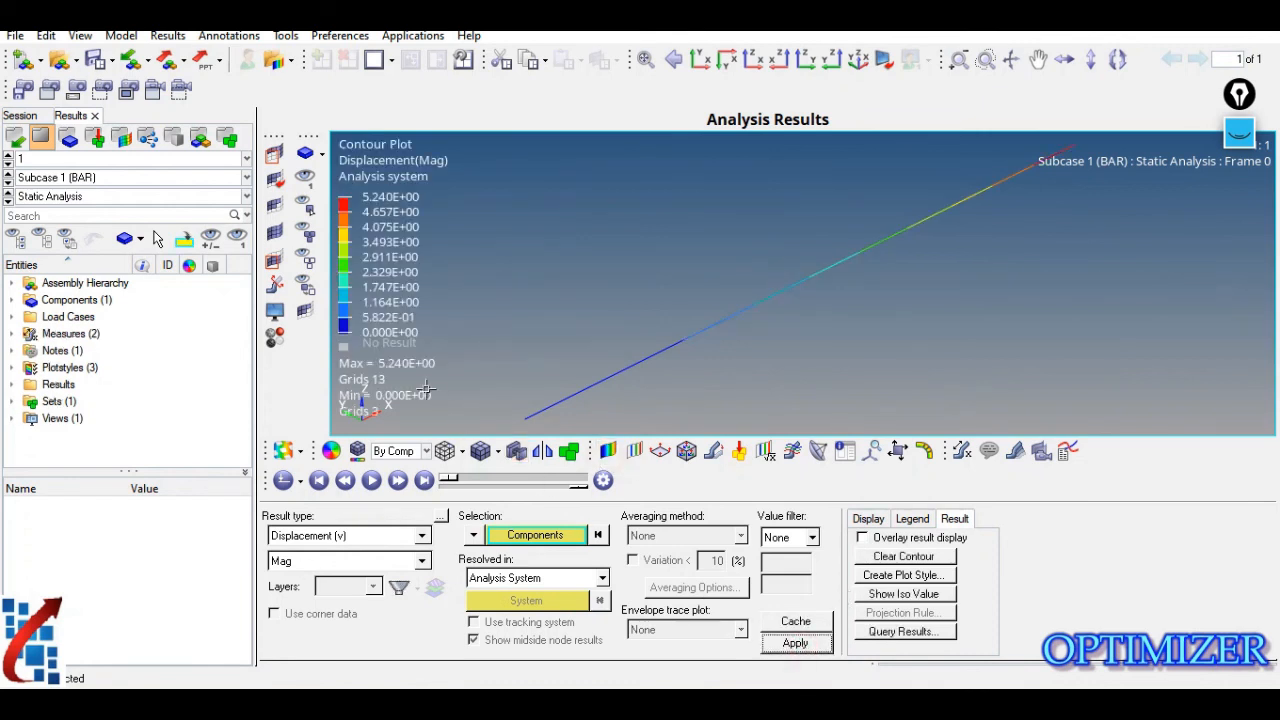
{"action": "left_click", "coordinate": [380, 535]}
{"action": "left_click", "coordinate": [365, 565]}
{"action": "left_click", "coordinate": [365, 563]}
{"action": "left_click", "coordinate": [392, 590]}
{"action": "left_click", "coordinate": [795, 643]}
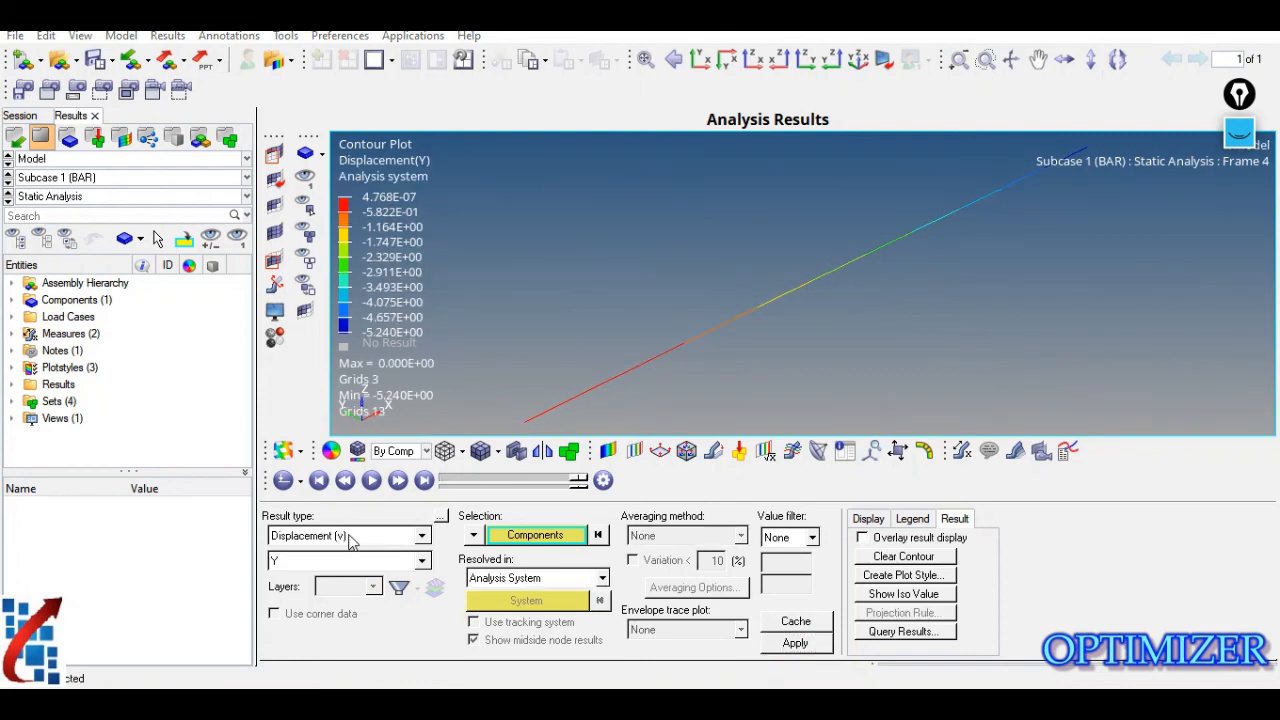
Step: Contour the bar's Element Stresses (1D) result using the CBAR/CBEAM Long. Stress SAC component
{"action": "left_click", "coordinate": [350, 537]}
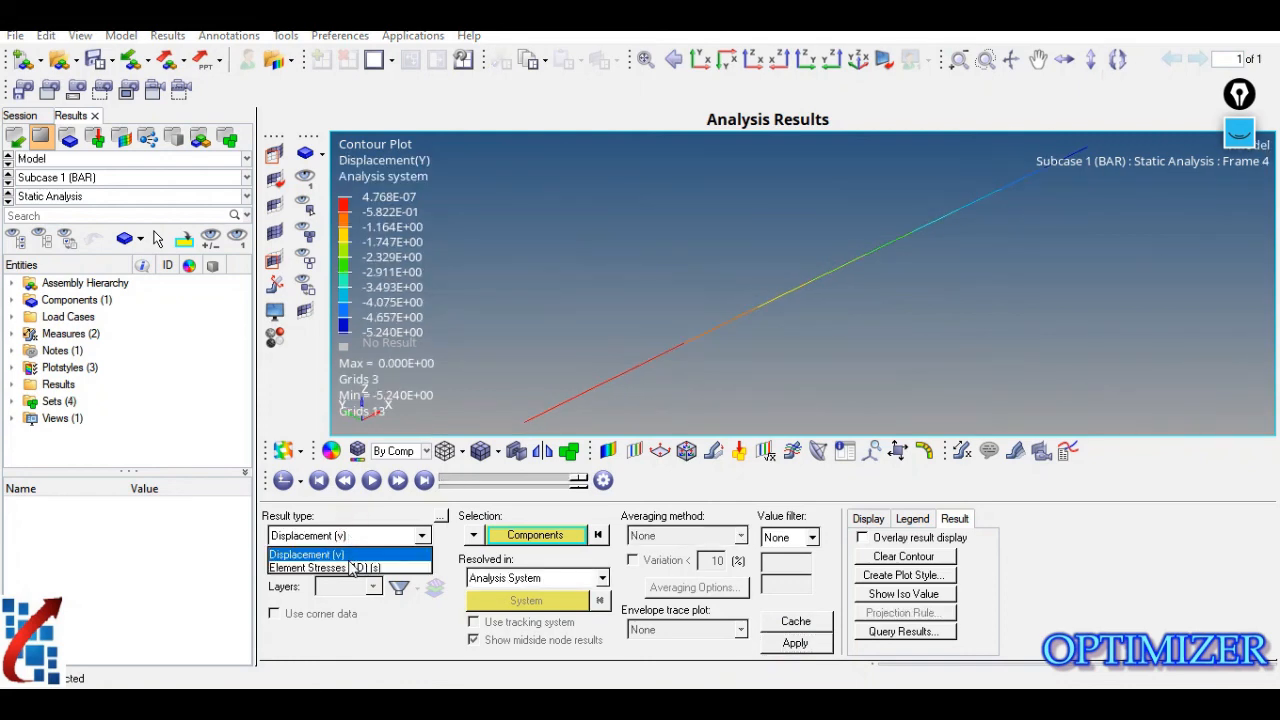
{"action": "left_click", "coordinate": [350, 567]}
{"action": "left_click", "coordinate": [382, 562]}
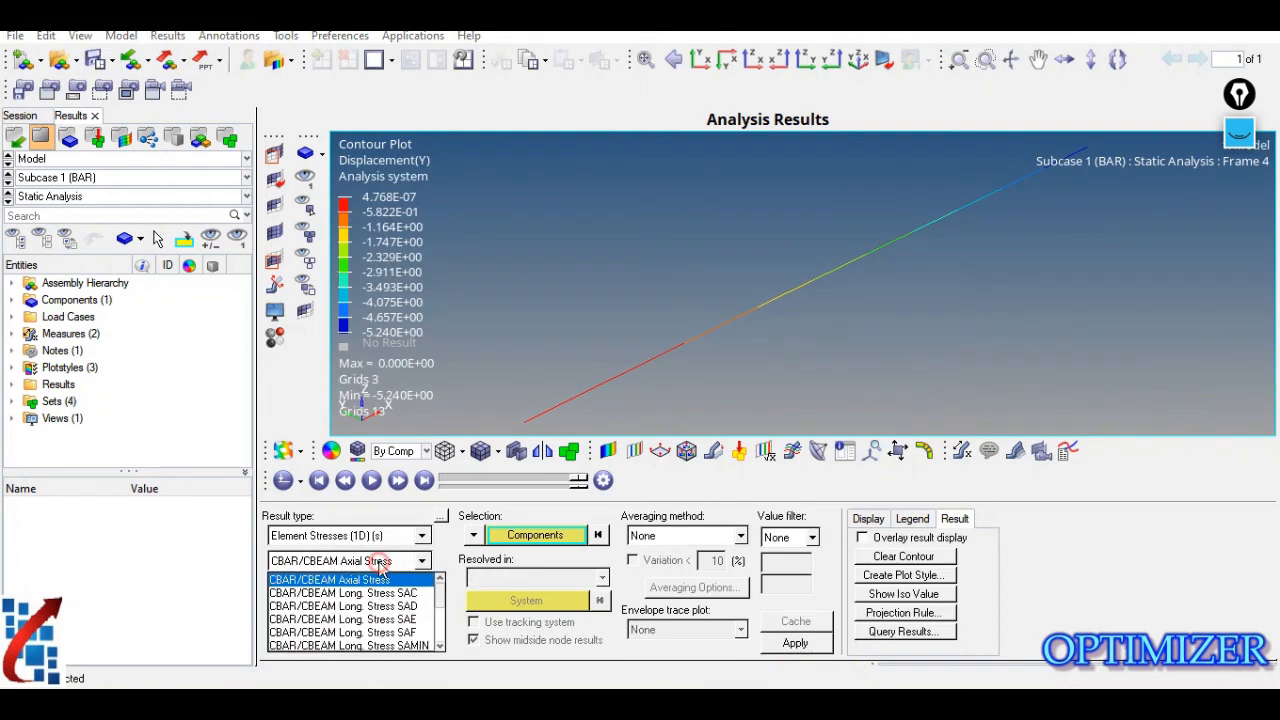
{"action": "left_click", "coordinate": [408, 606]}
{"action": "left_click", "coordinate": [785, 643]}
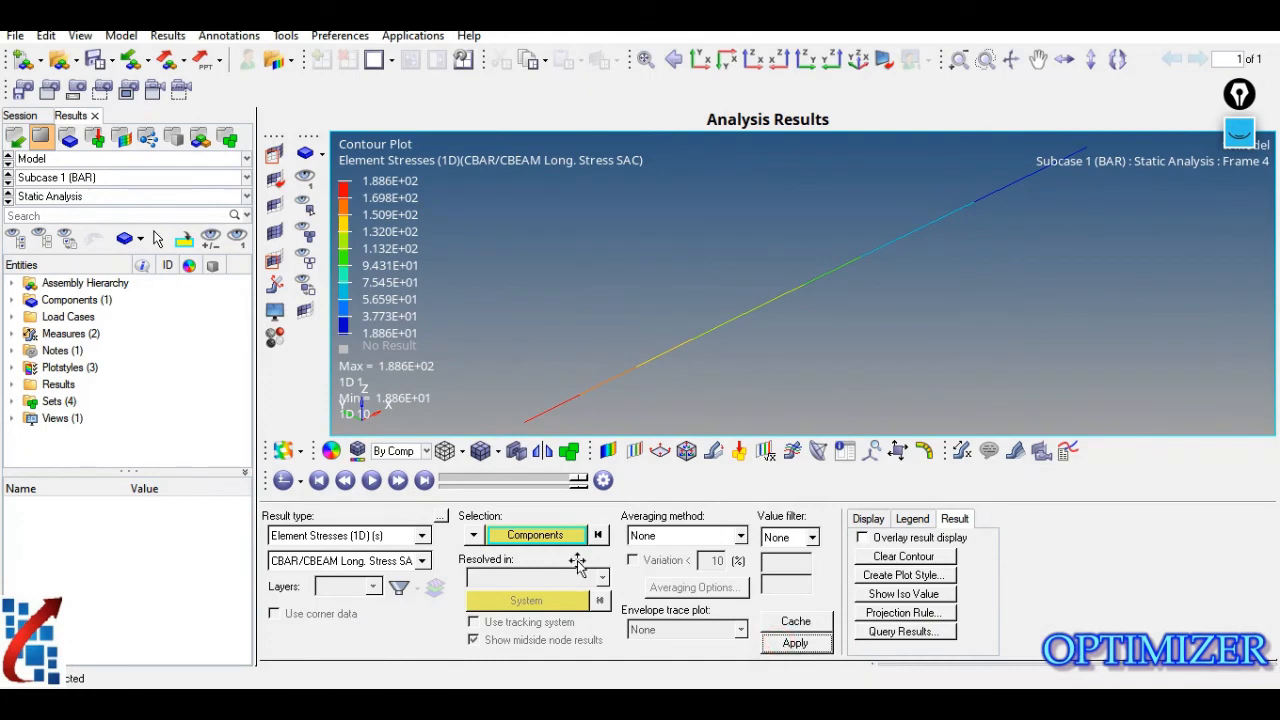
Step: Check the analytical solution on the Bar slide in PowerPoint, and return to the SAC stress contour in HyperView
{"action": "key", "text": "alt+Tab"}
{"action": "mouse_move", "coordinate": [854, 700]}
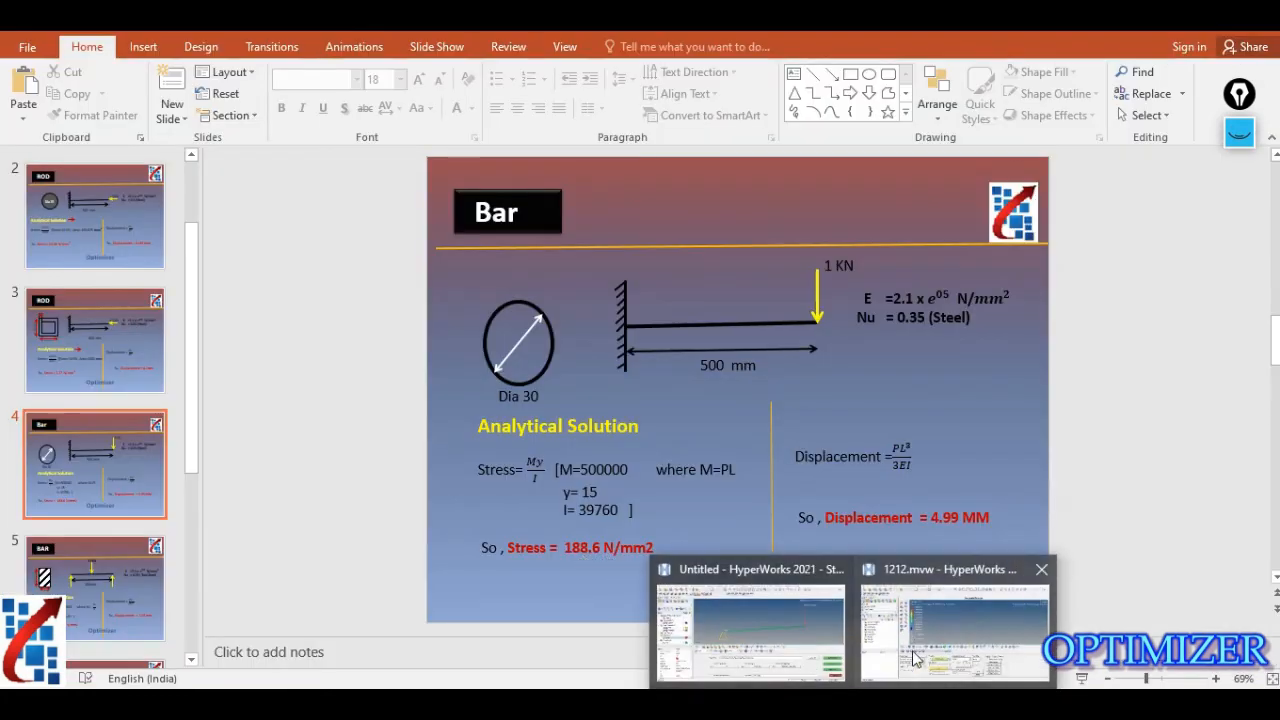
{"action": "left_click", "coordinate": [926, 645]}
{"action": "left_click", "coordinate": [355, 562]}
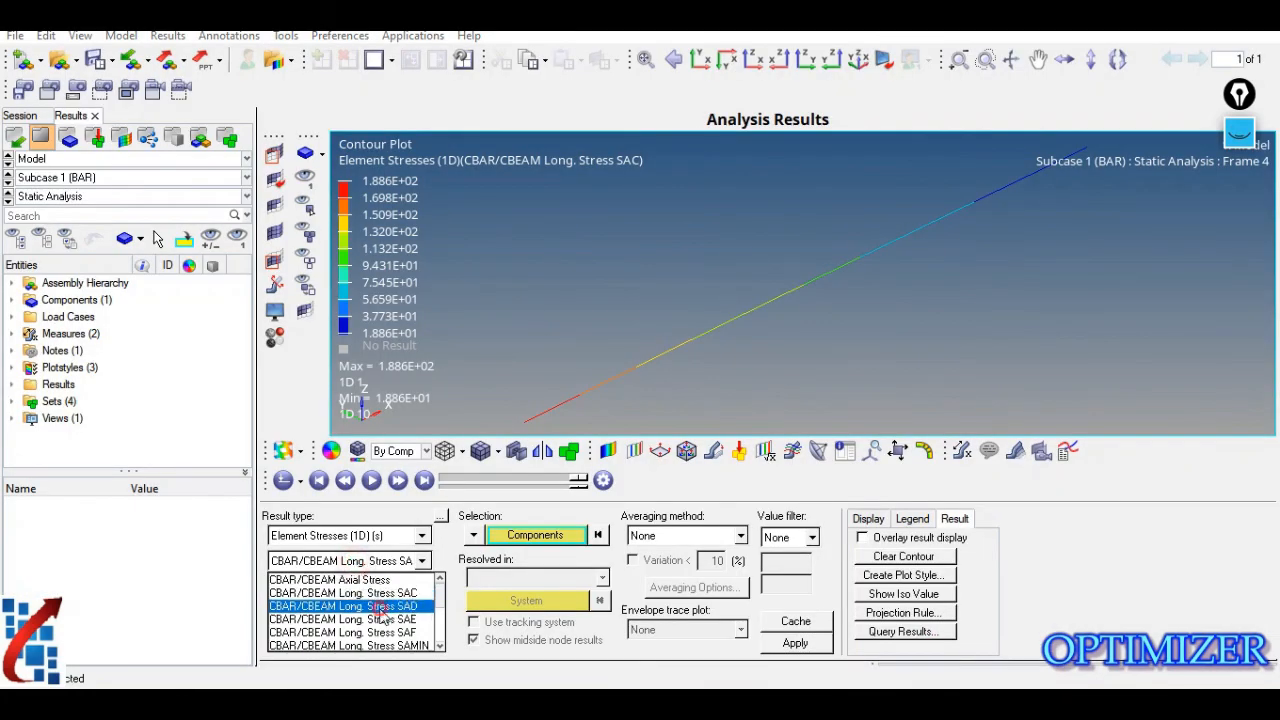
{"action": "left_click", "coordinate": [360, 593]}
Step: Sketch the bar's circular section with the on-screen pen, marking points T, C and two zeros around it, and put the drawing away
{"action": "mouse_move", "coordinate": [1238, 132]}
{"action": "left_click", "coordinate": [1239, 190]}
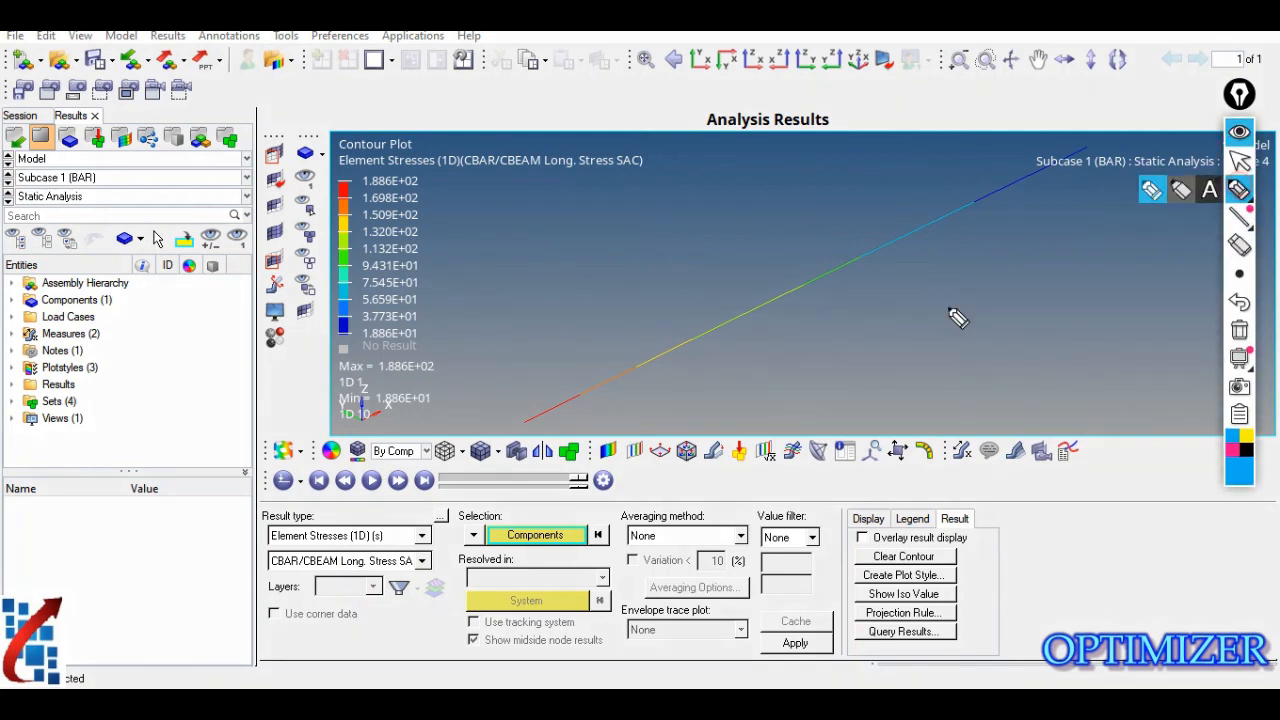
{"action": "mouse_move", "coordinate": [1048, 222]}
{"action": "left_mouse_down"}
{"action": "mouse_move", "coordinate": [1063, 336]}
{"action": "mouse_move", "coordinate": [1085, 235]}
{"action": "mouse_move", "coordinate": [1037, 221]}
{"action": "mouse_move", "coordinate": [1043, 235]}
{"action": "left_mouse_up"}
{"action": "mouse_move", "coordinate": [1043, 176]}
{"action": "left_mouse_down"}
{"action": "mouse_move", "coordinate": [1063, 171]}
{"action": "mouse_move", "coordinate": [1056, 199]}
{"action": "left_mouse_up"}
{"action": "left_click_drag", "start_coordinate": [1045, 317], "coordinate": [1045, 335]}
{"action": "left_click_drag", "start_coordinate": [1053, 362], "coordinate": [1051, 391]}
{"action": "left_click_drag", "start_coordinate": [1102, 275], "coordinate": [1131, 275]}
{"action": "left_click_drag", "start_coordinate": [958, 284], "coordinate": [1028, 282]}
{"action": "mouse_move", "coordinate": [1170, 269]}
{"action": "left_mouse_down"}
{"action": "mouse_move", "coordinate": [1183, 289]}
{"action": "mouse_move", "coordinate": [1162, 268]}
{"action": "left_mouse_up"}
{"action": "left_click_drag", "start_coordinate": [919, 273], "coordinate": [921, 290]}
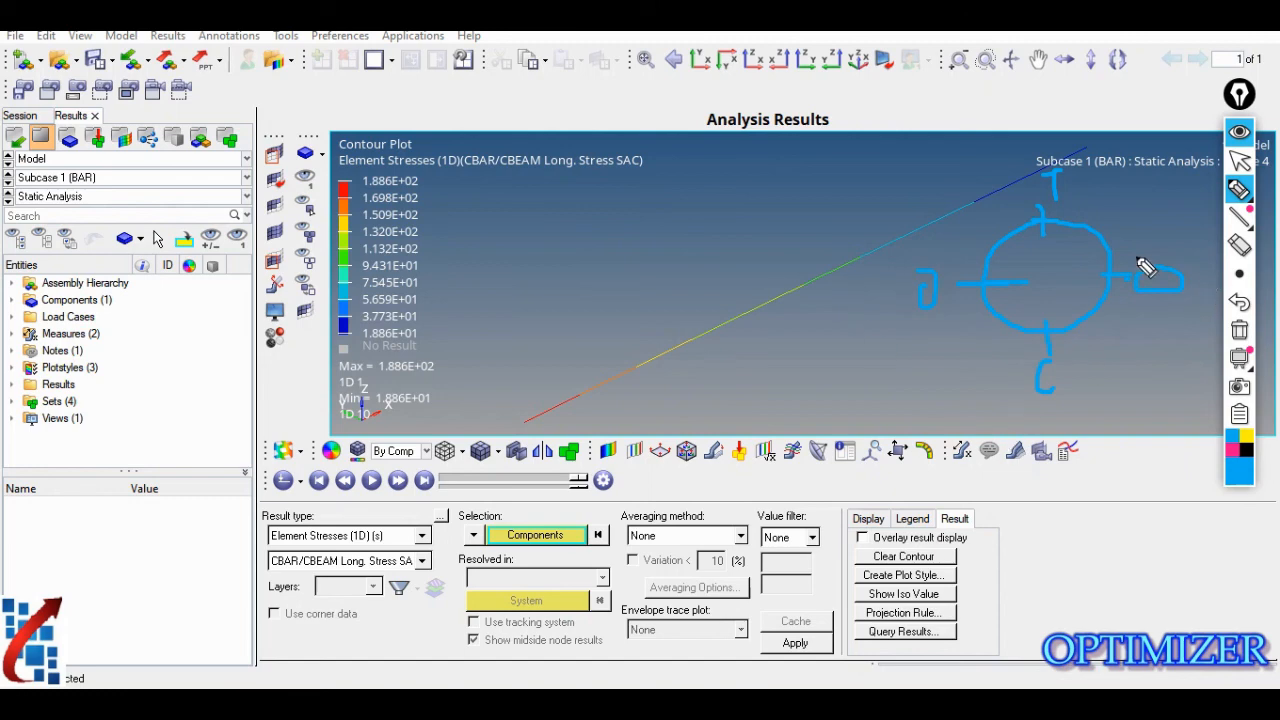
{"action": "left_click", "coordinate": [1239, 133]}
Step: Contour the bar's 1D element stresses using the CBAR/CBEAM Long. Stress SAD component
{"action": "left_click", "coordinate": [385, 561]}
{"action": "left_click", "coordinate": [372, 558]}
{"action": "left_click", "coordinate": [795, 642]}
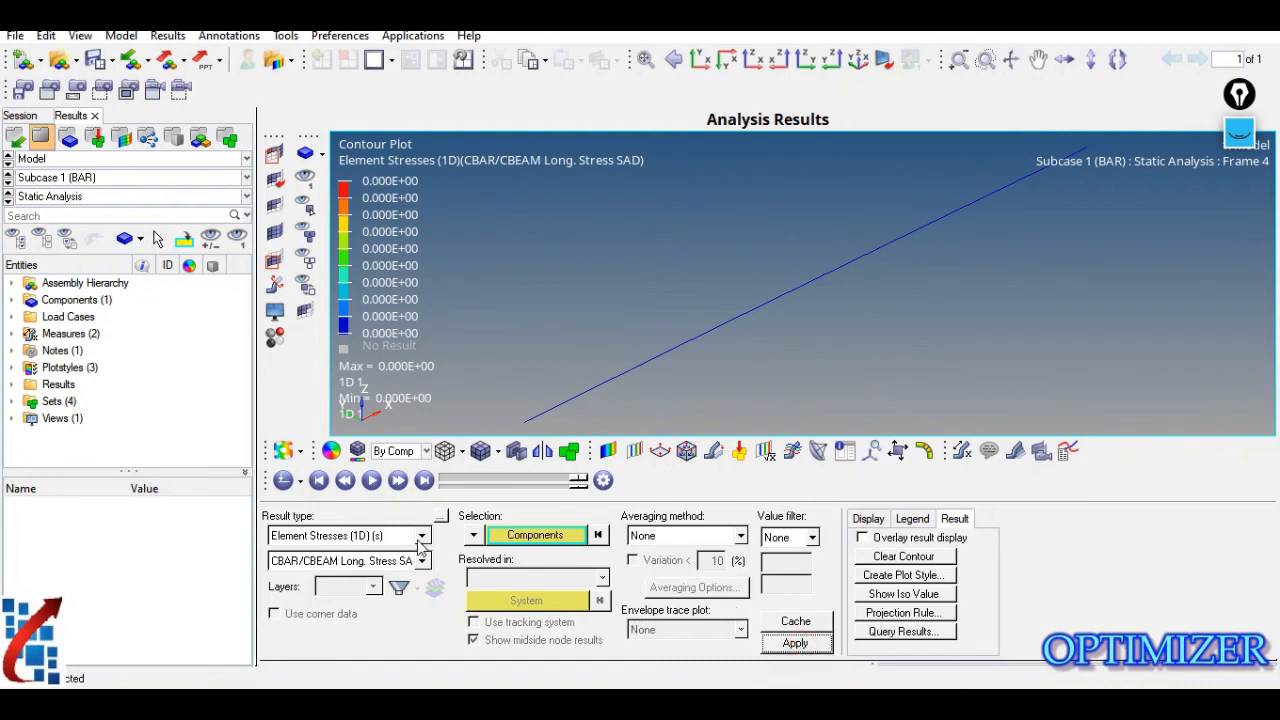
Step: Change the bar's 1D stress contour to the CBAR/CBEAM Long. Stress SAE component
{"action": "left_click", "coordinate": [388, 562]}
{"action": "left_click", "coordinate": [382, 619]}
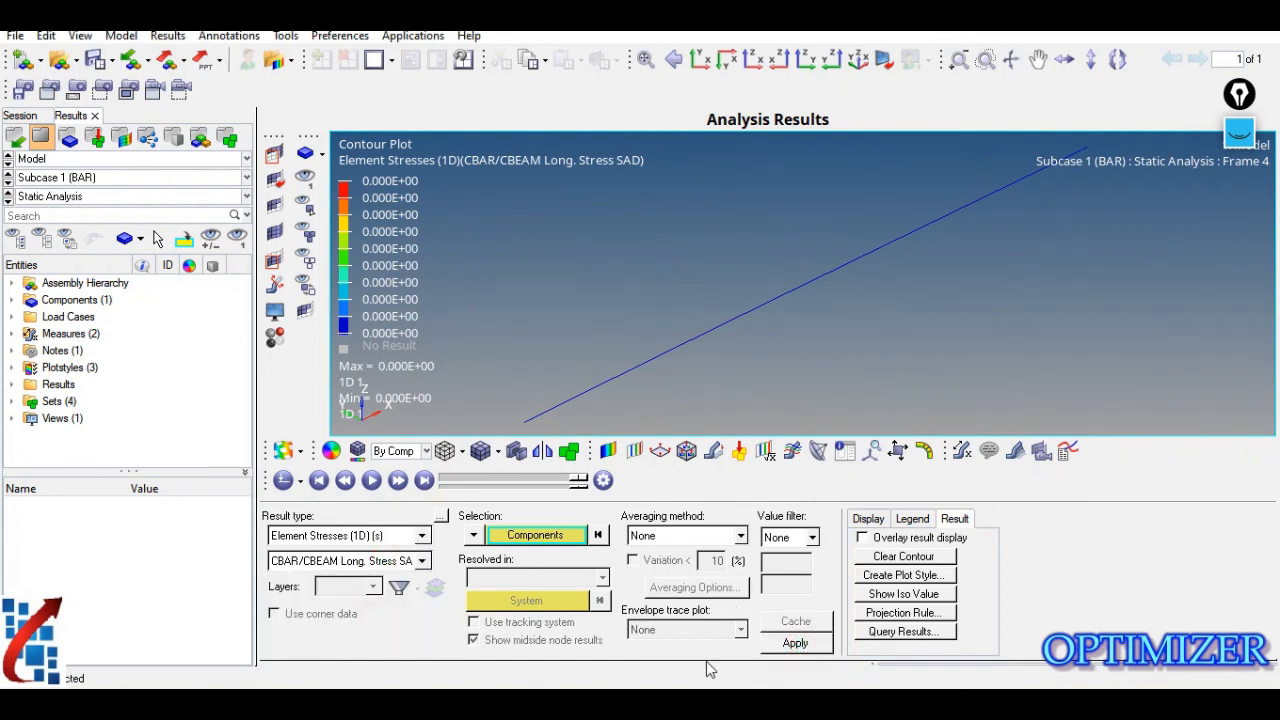
{"action": "left_click", "coordinate": [795, 642]}
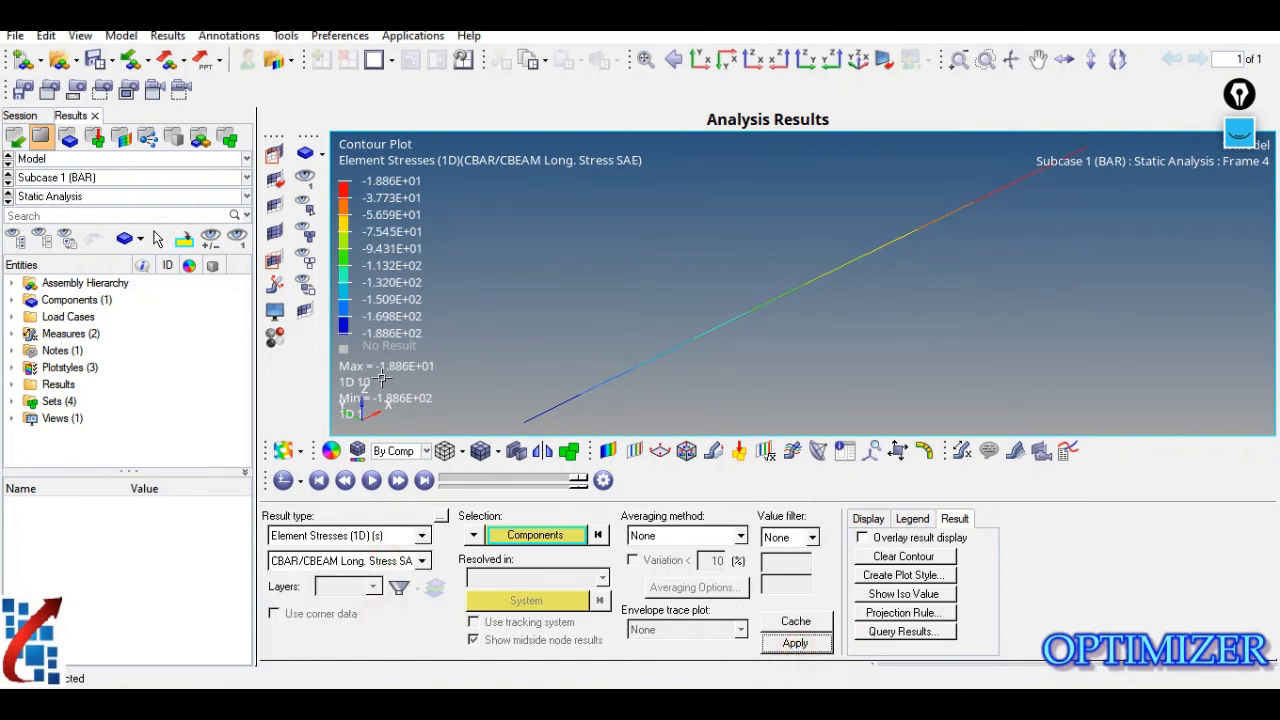
Step: Change the bar's 1D stress contour to the CBAR/CBEAM Long. Stress SAF component
{"action": "left_click", "coordinate": [388, 562]}
{"action": "left_click", "coordinate": [382, 634]}
{"action": "left_click", "coordinate": [795, 643]}
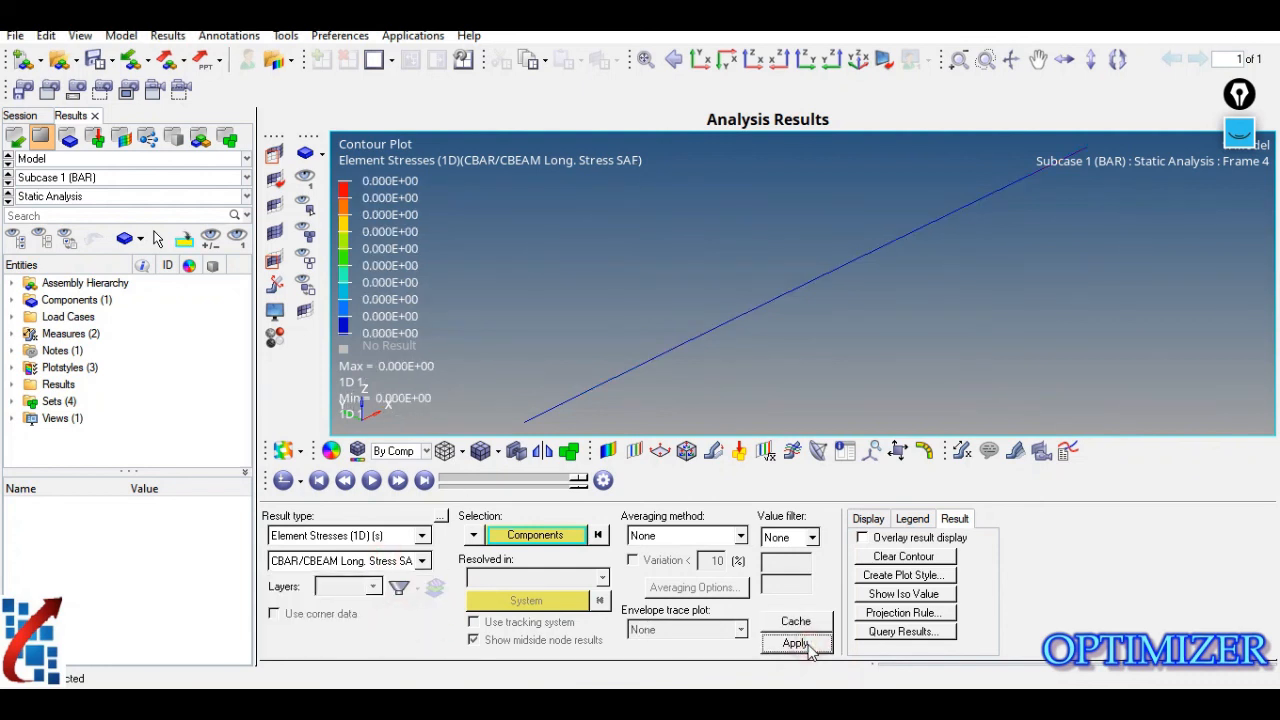